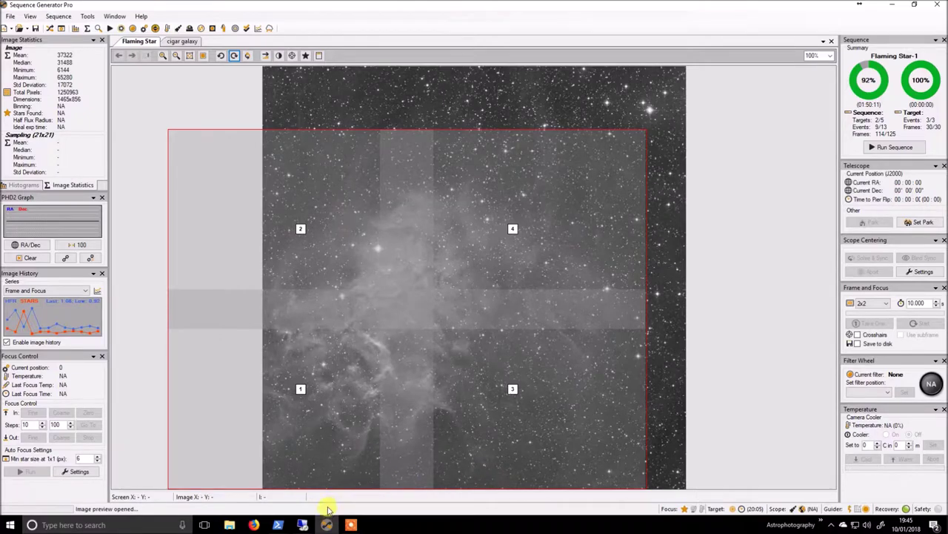
- Bring up the remote PixInsight session with the four Flaming Star mosaic panes
left_click(304, 525)
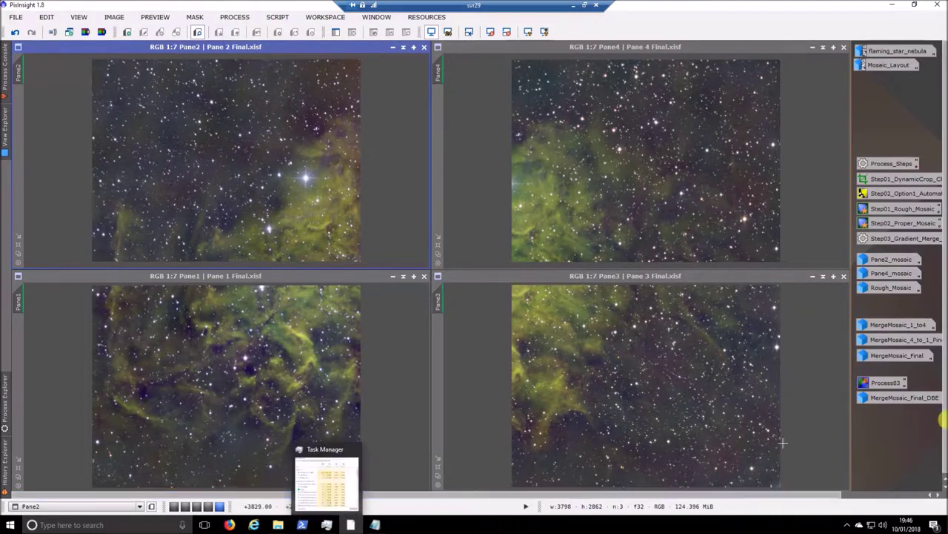
left_click(913, 239)
left_click_drag(913, 239, 884, 161)
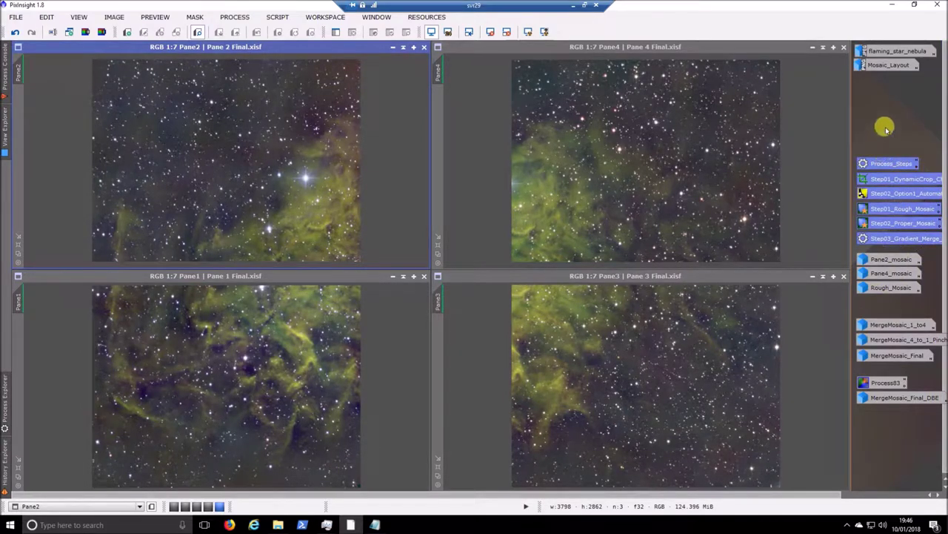
left_click(885, 126)
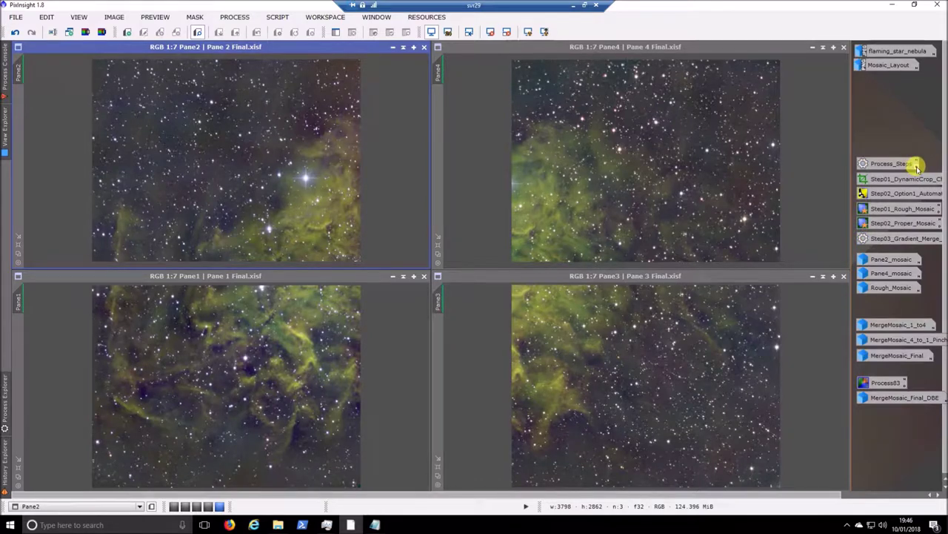
double_click(916, 165)
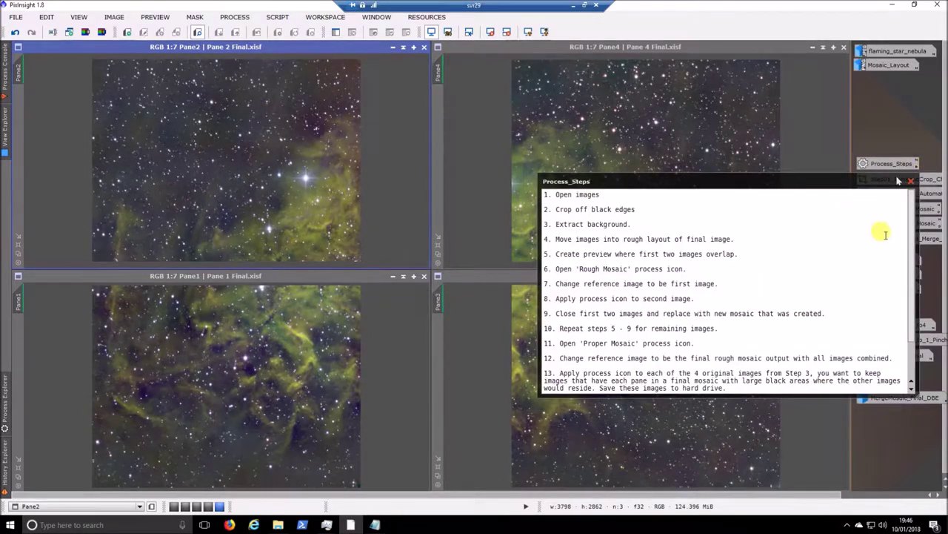
scroll(911, 233, "down", 1)
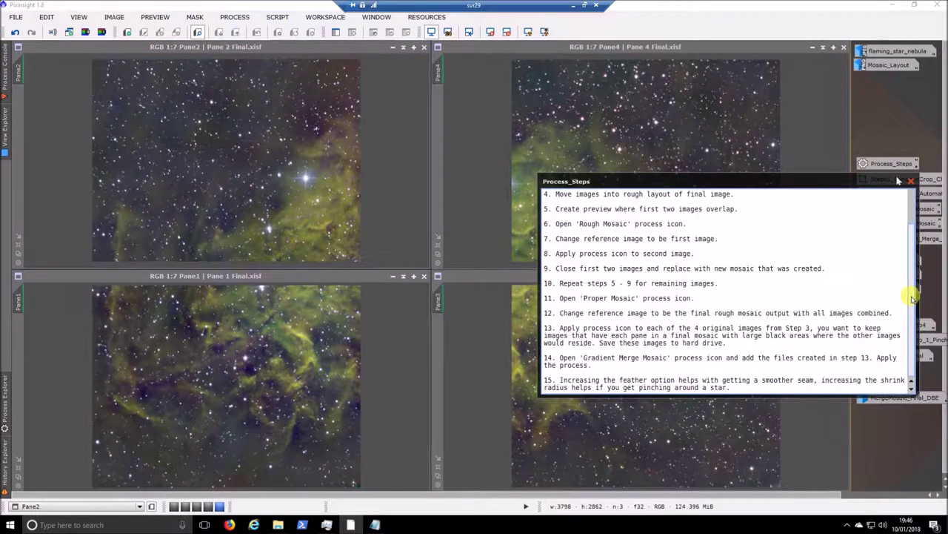
scroll(915, 256, "up", 1)
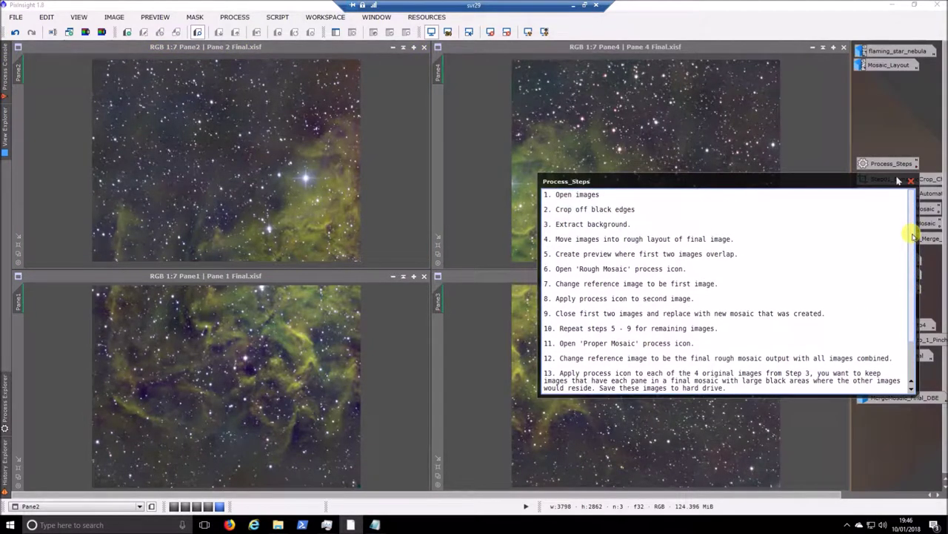
left_click(915, 181)
left_click(233, 523)
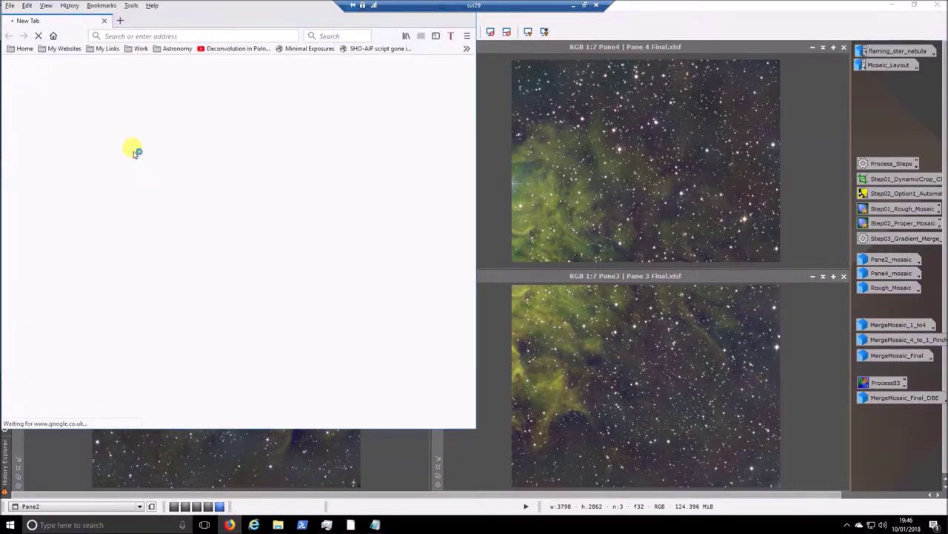
left_click(65, 48)
left_click(67, 67)
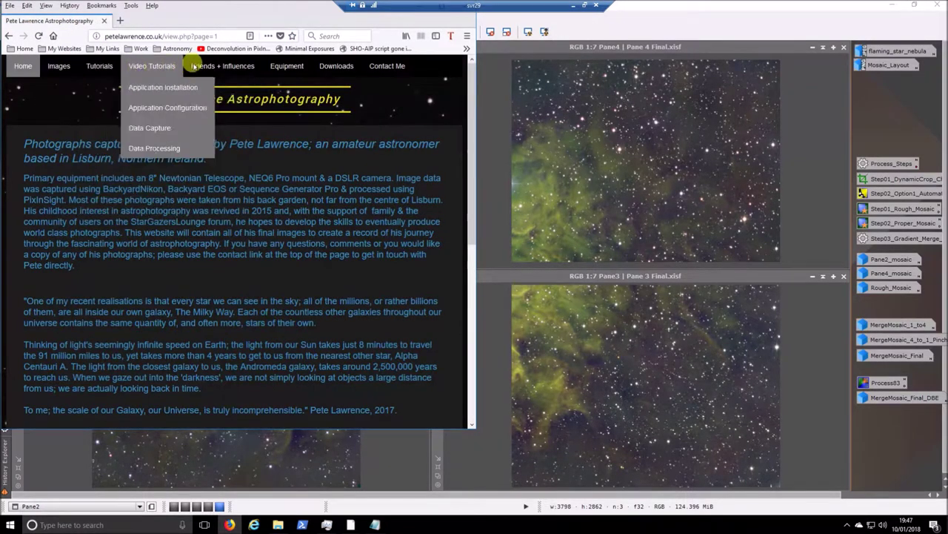
left_click(339, 88)
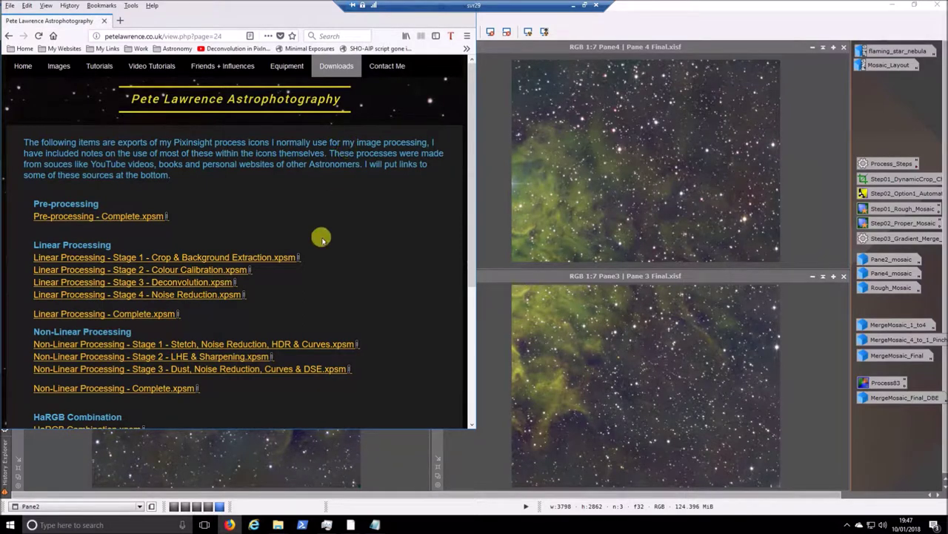
scroll(321, 237, "down", 5)
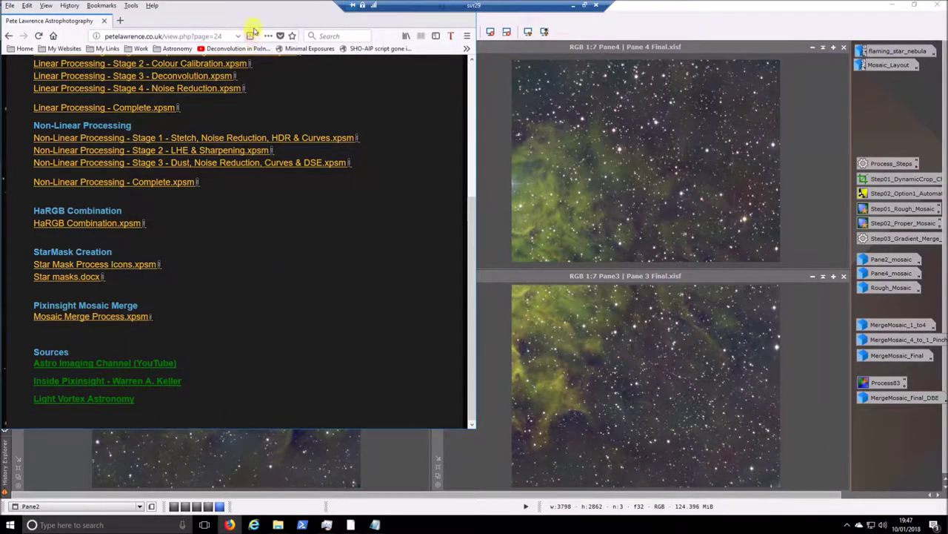
left_click_drag(259, 7, 361, 25)
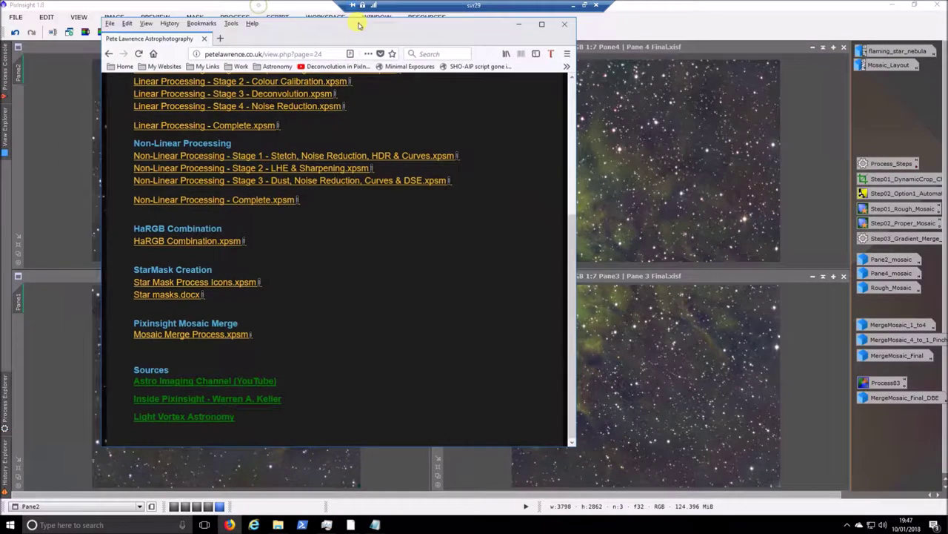
left_click(520, 25)
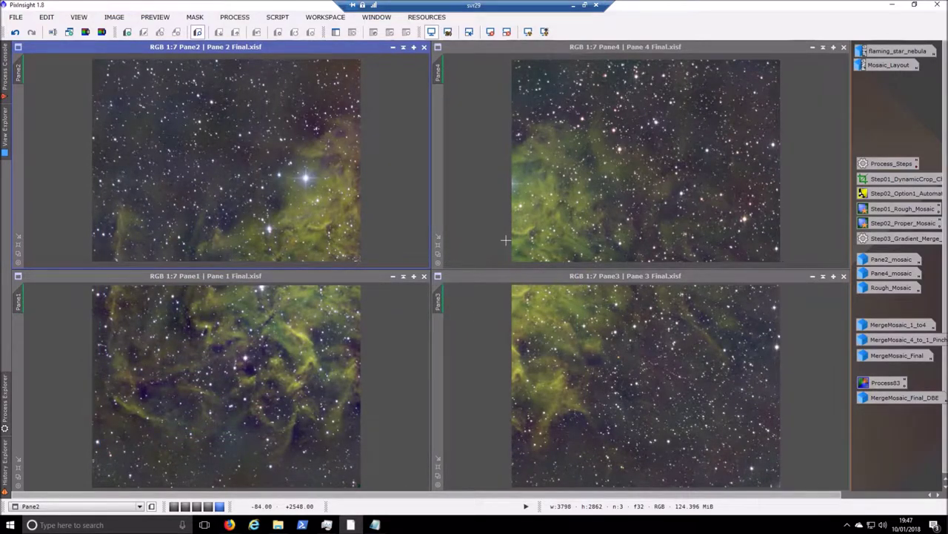
- Tile the PixInsight image windows, then minimize the remote session
left_click(380, 19)
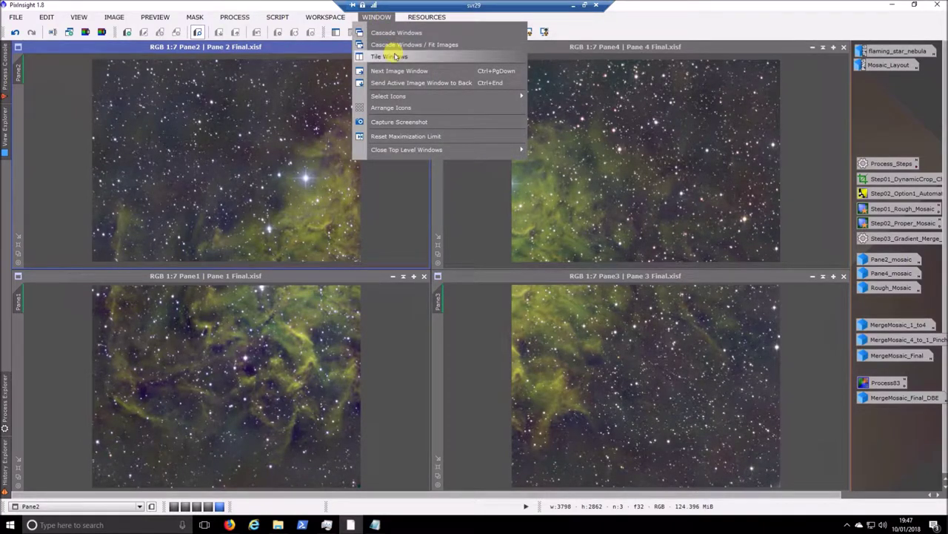
left_click(395, 55)
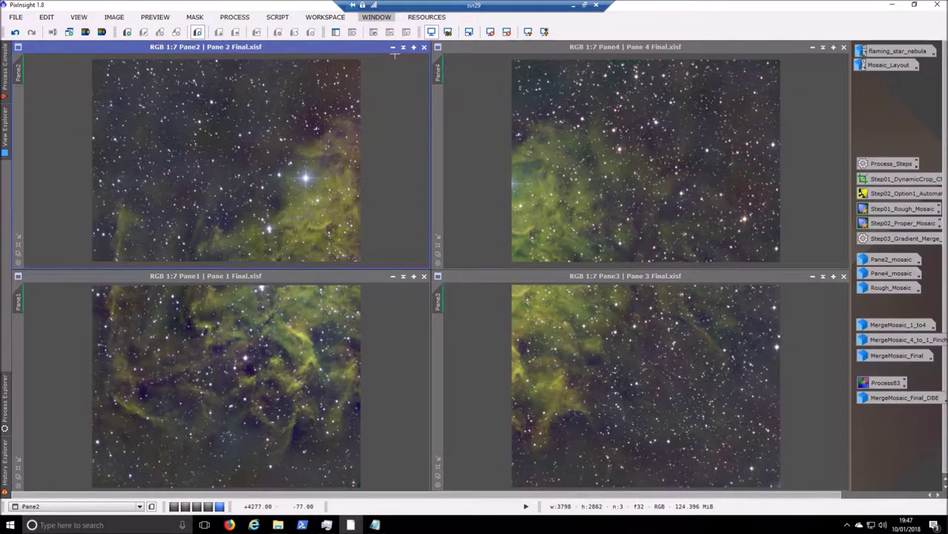
left_click(573, 6)
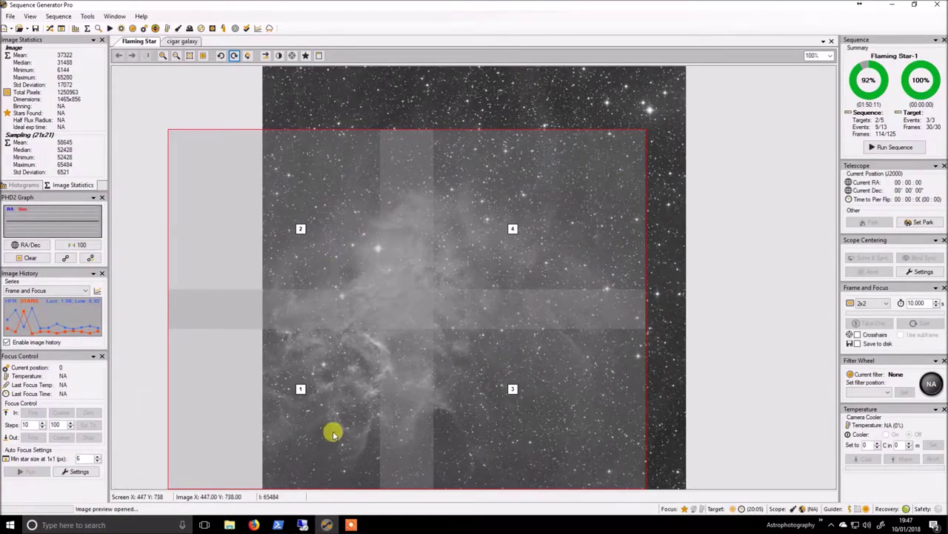
- Restore the remote PixInsight session showing Pane 1 to Pane 4 Final.xisf
left_click(304, 524)
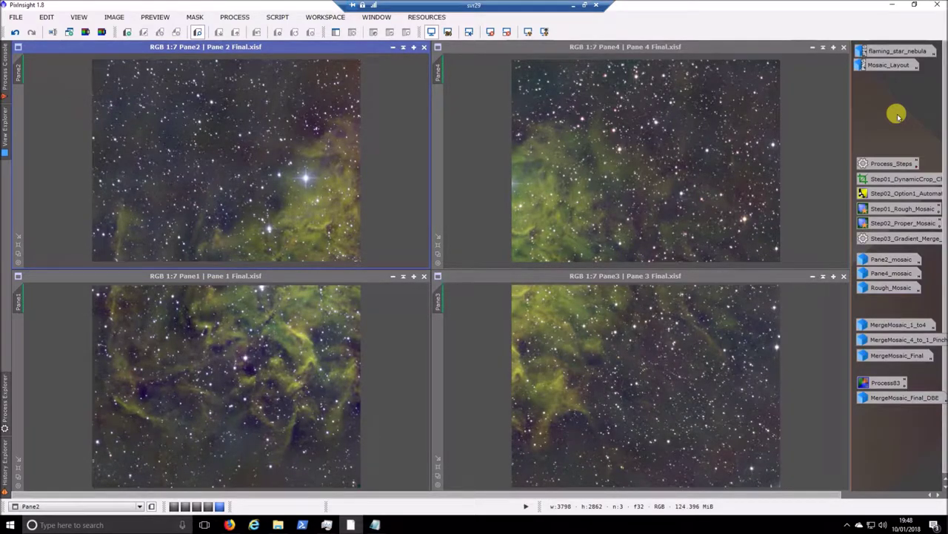
left_click(903, 211)
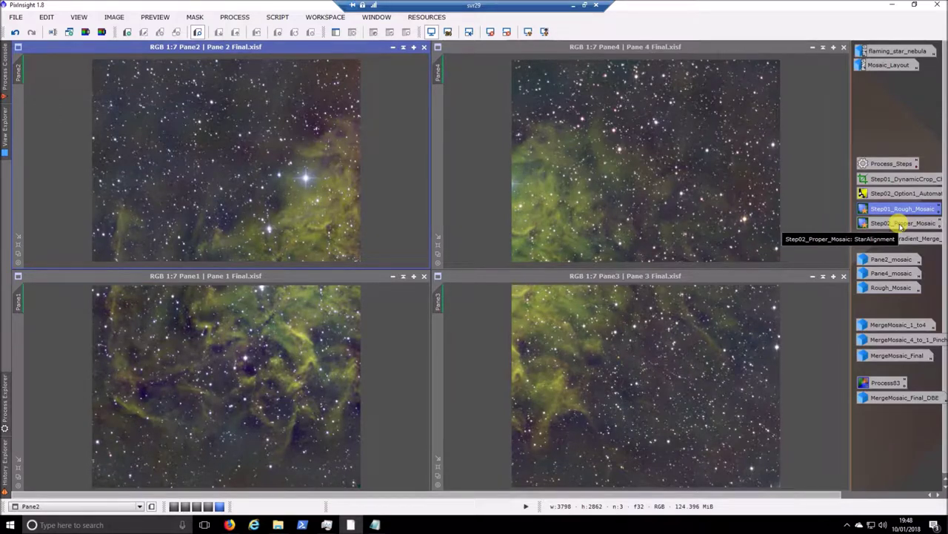
left_click(907, 224)
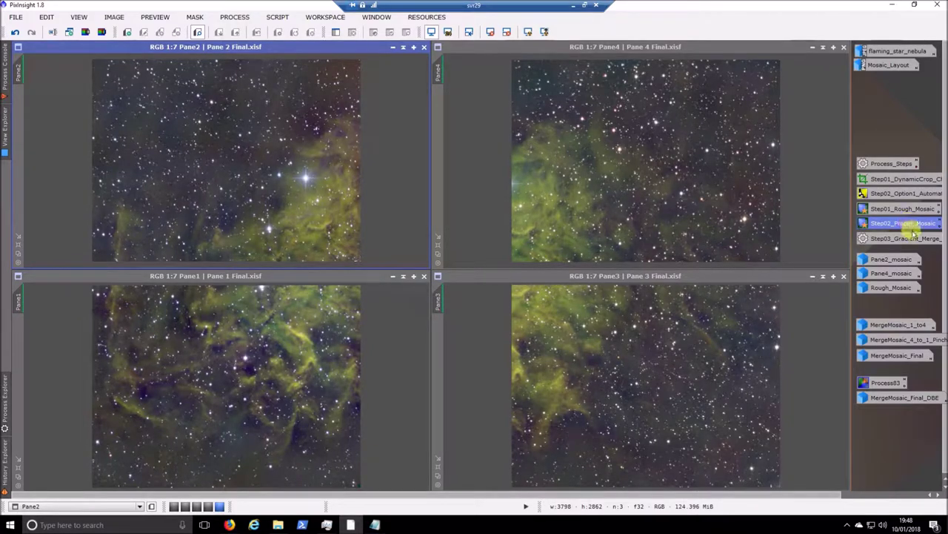
left_click(911, 238)
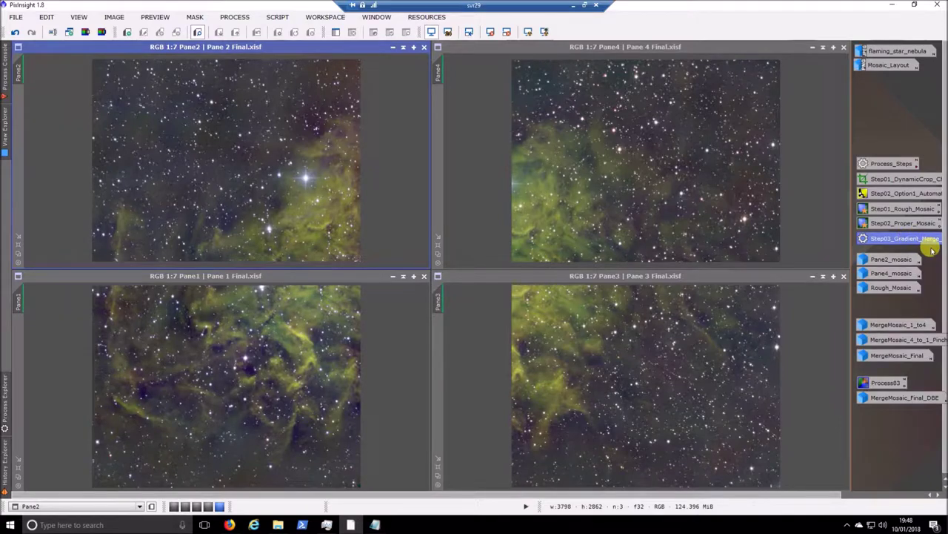
left_click(932, 250)
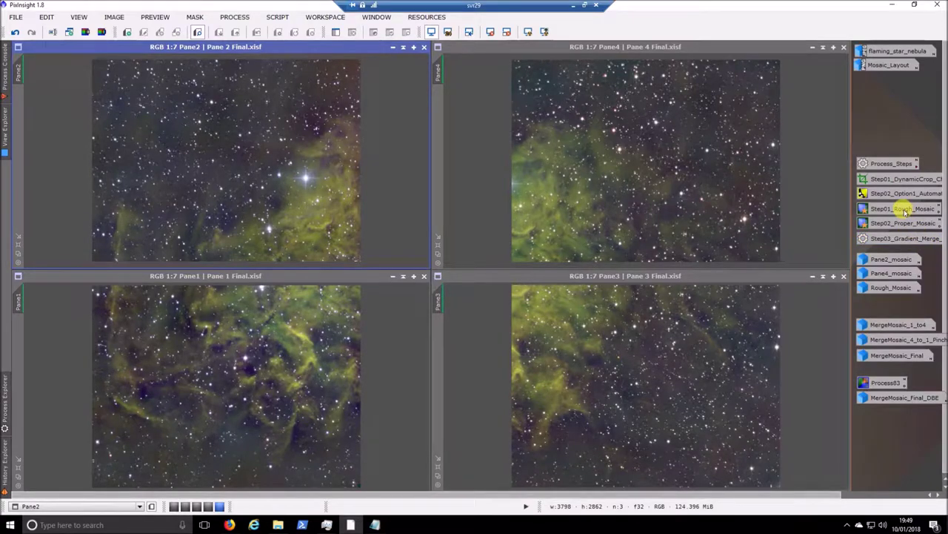
left_click(373, 522)
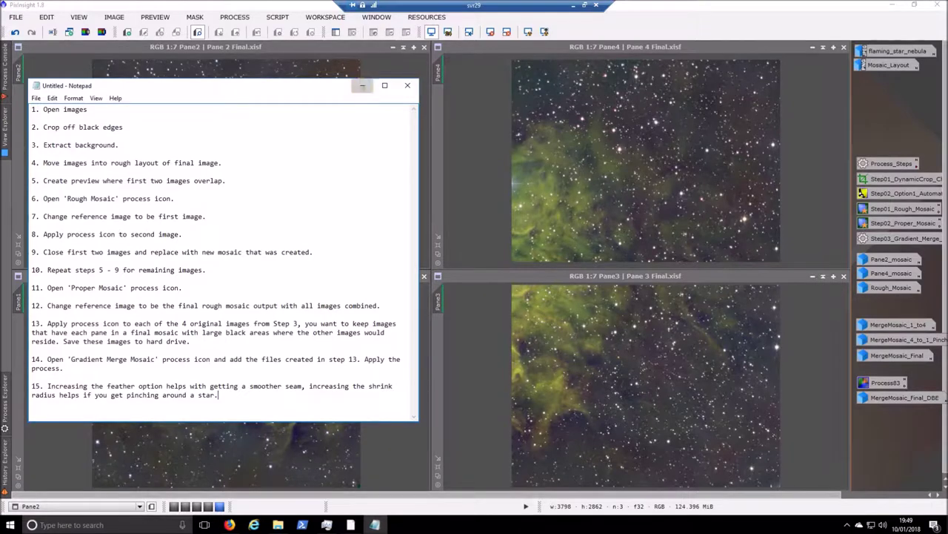
left_click(362, 88)
left_click(906, 209)
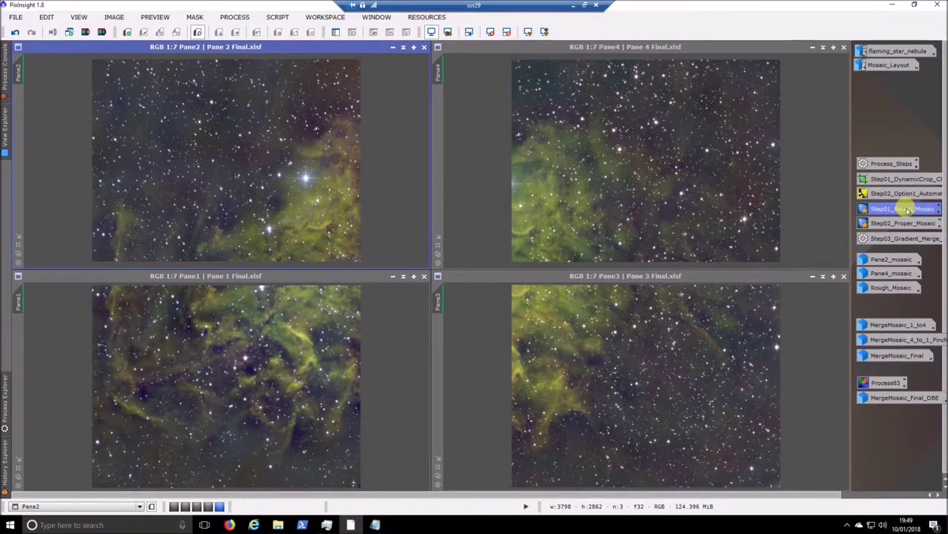
- Open the Step01_Rough_Mosaic StarAlignment settings beside the panes and make Pane2 active
double_click(905, 209)
left_click_drag(741, 50, 650, 81)
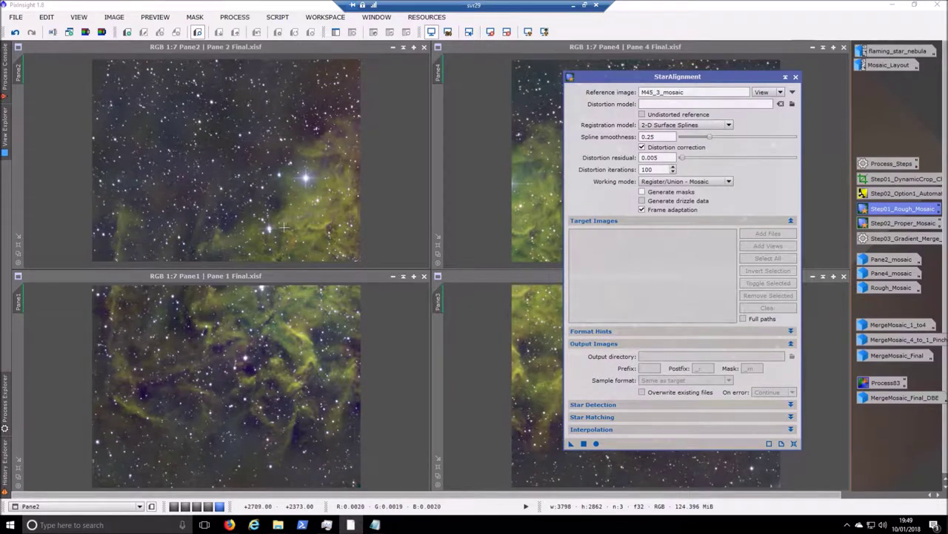
left_click(264, 261)
left_click(301, 277)
left_click(95, 220)
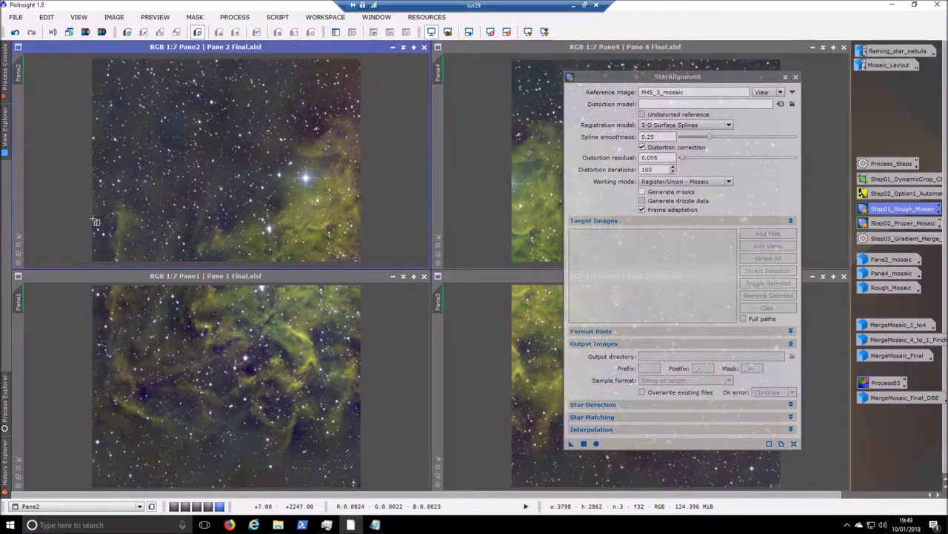
- Add overlap previews along Pane2's bottom strip and Pane1's top strip
left_click_drag(95, 220, 363, 263)
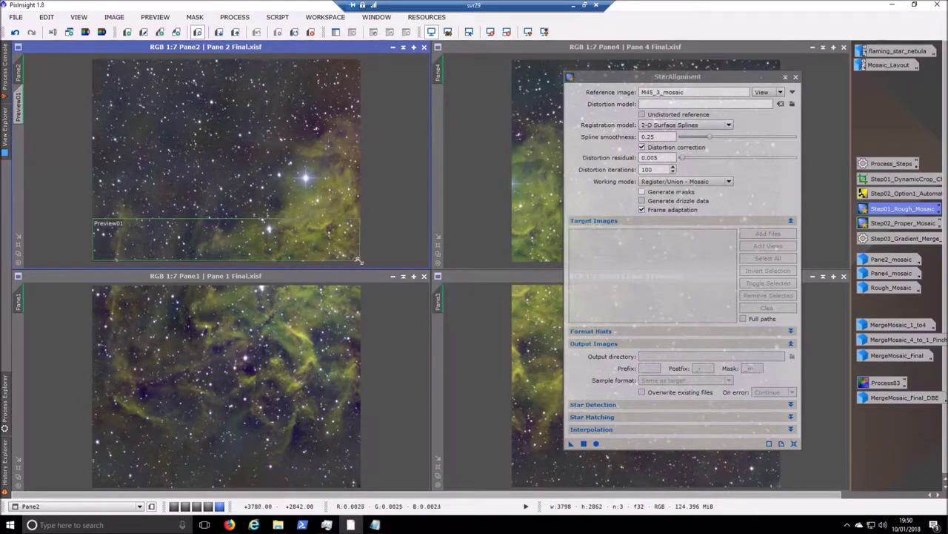
left_click(101, 275)
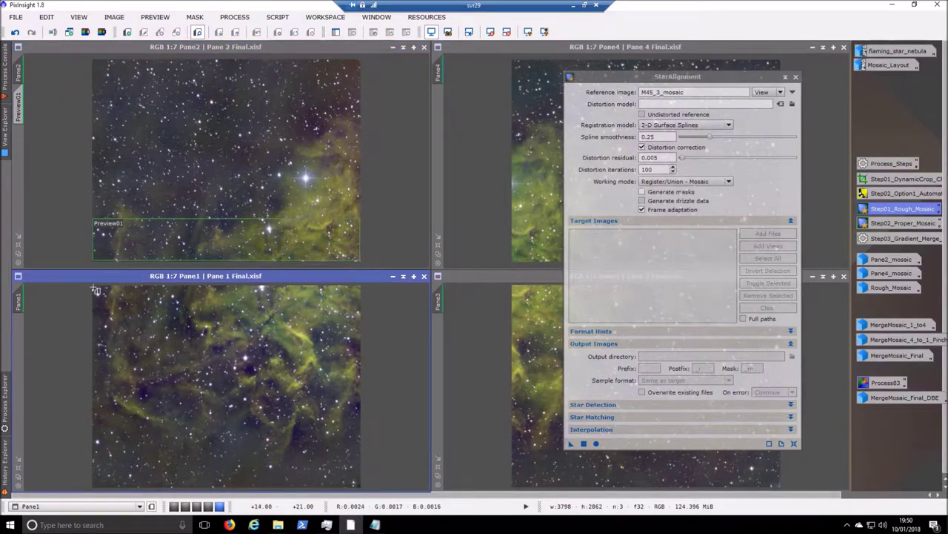
left_click_drag(94, 288, 364, 325)
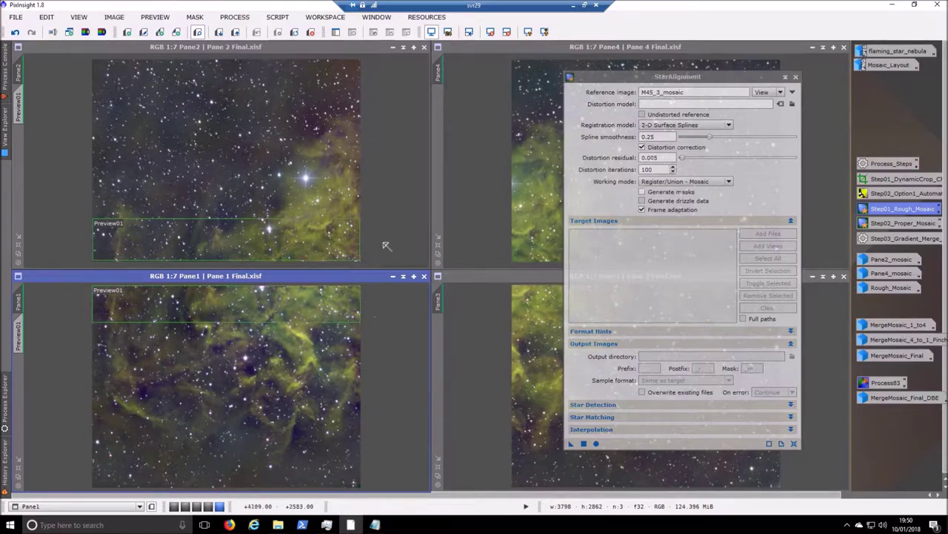
left_click(374, 526)
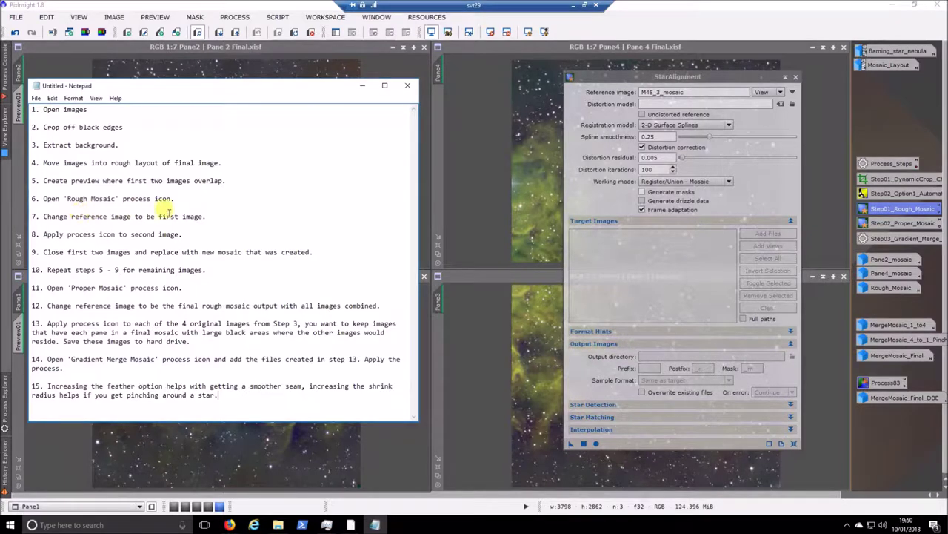
- Set the StarAlignment reference to the whole Pane1 image and align Pane2, creating Pane2_mosaic1
left_click(792, 92)
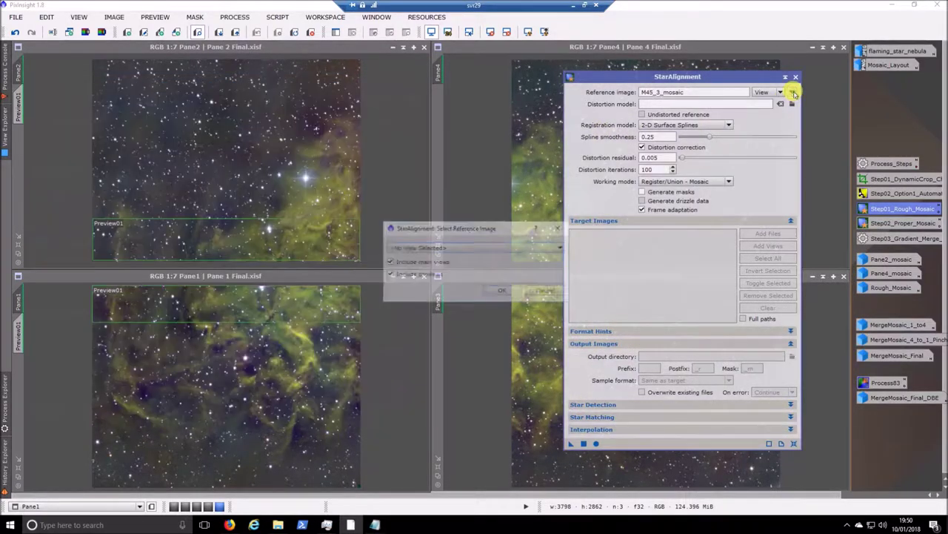
left_click(493, 247)
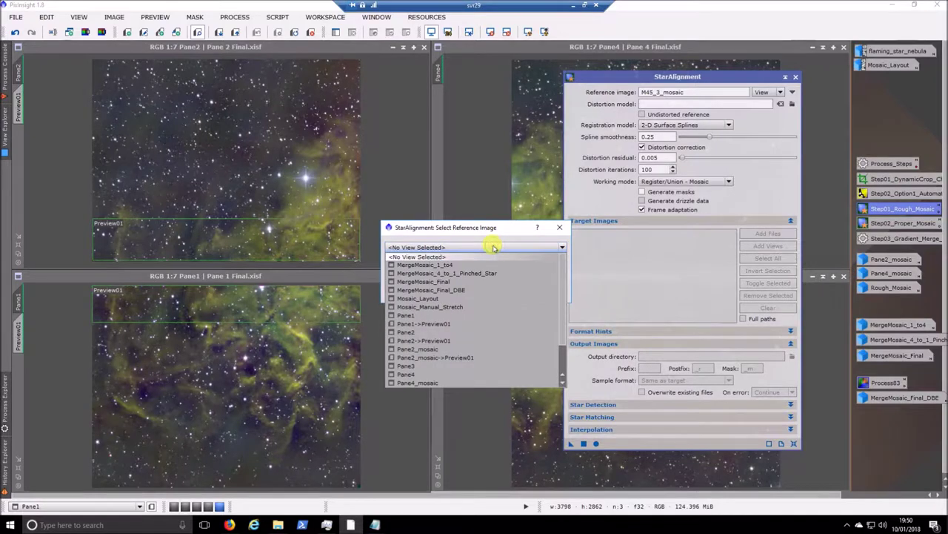
left_click(454, 324)
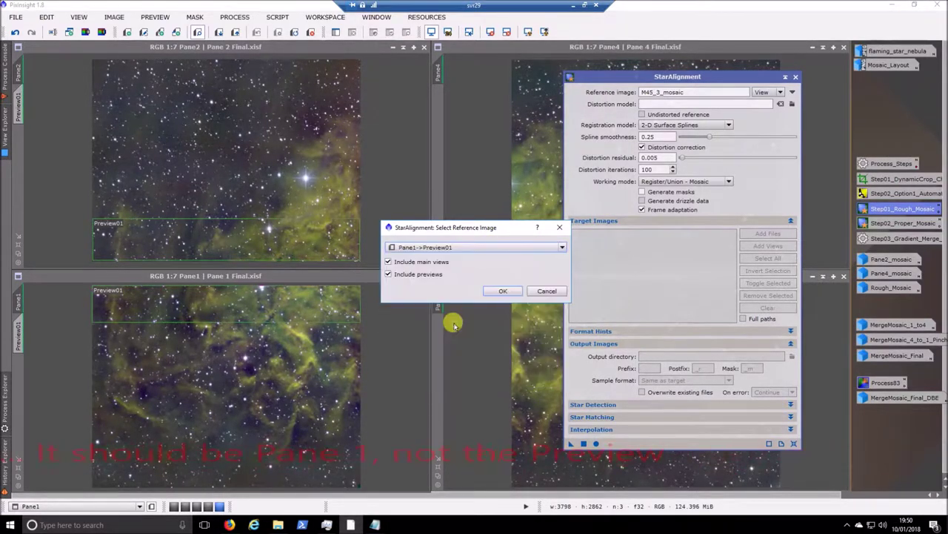
left_click(503, 291)
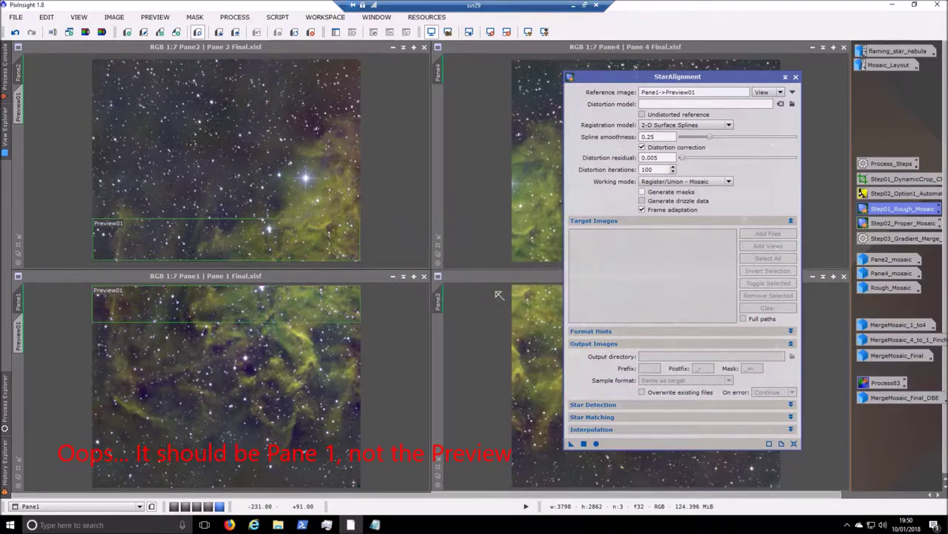
left_click(375, 525)
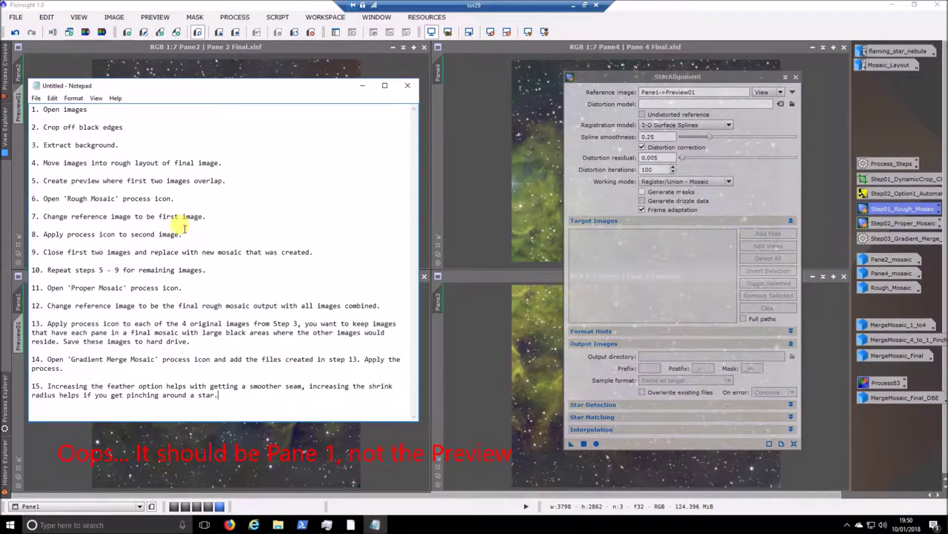
left_click(363, 88)
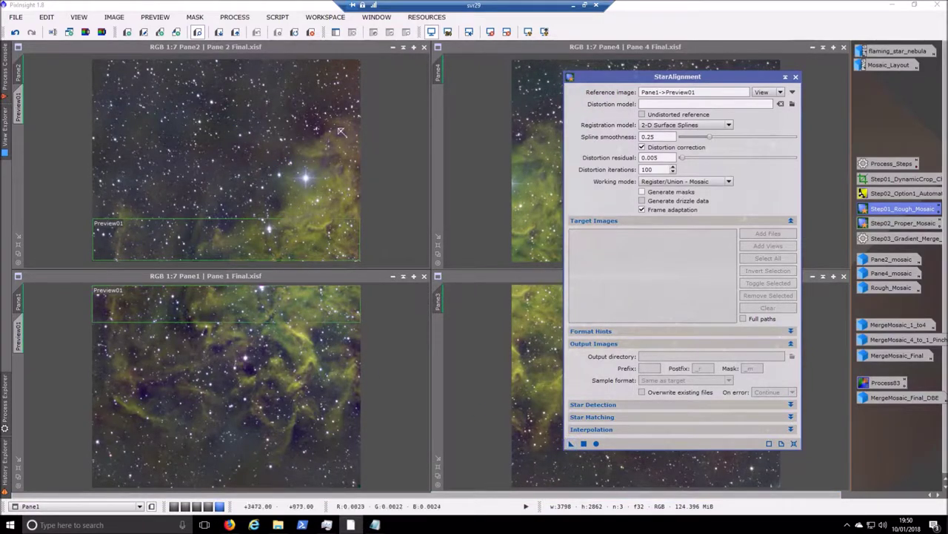
left_click(716, 91)
key("BackSpace")
key("BackSpace")
key("BackSpace")
key("BackSpace")
key("BackSpace")
key("BackSpace")
key("BackSpace")
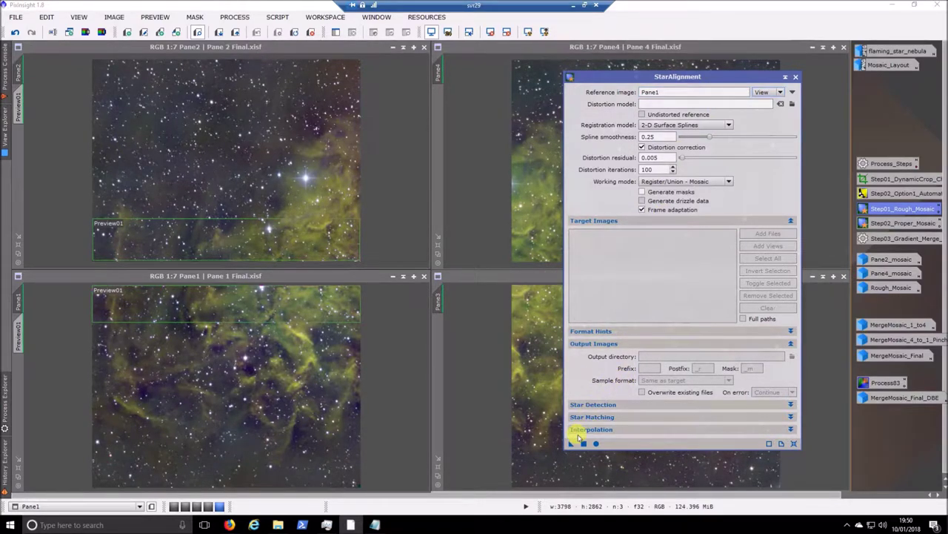
left_click(239, 134)
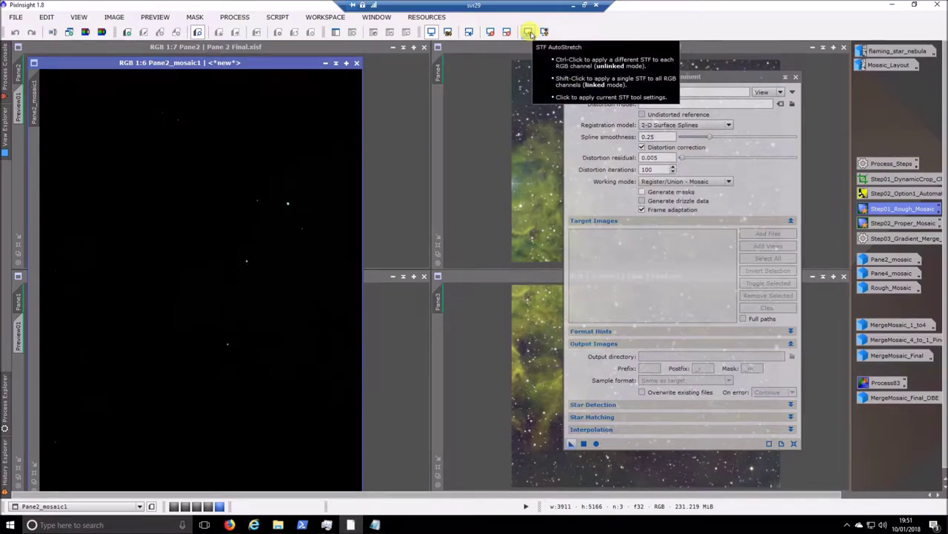
- STF auto-stretch Pane2_mosaic1 to reveal Panes 1 and 2 joined with black edges
left_click(530, 33)
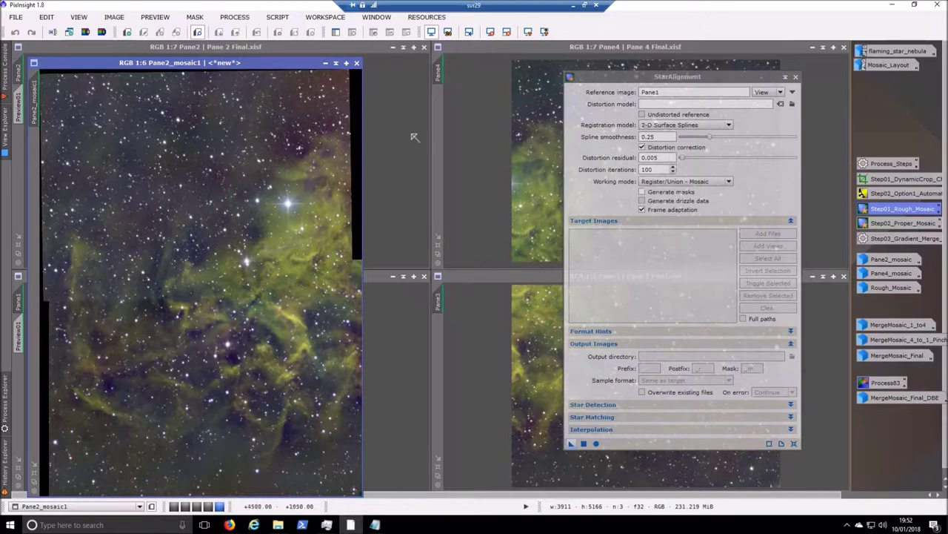
- Minimise Pane 1 and Pane 2, reposition Pane2_mosaic1, and iconize StarAlignment with the other icons
left_click(395, 48)
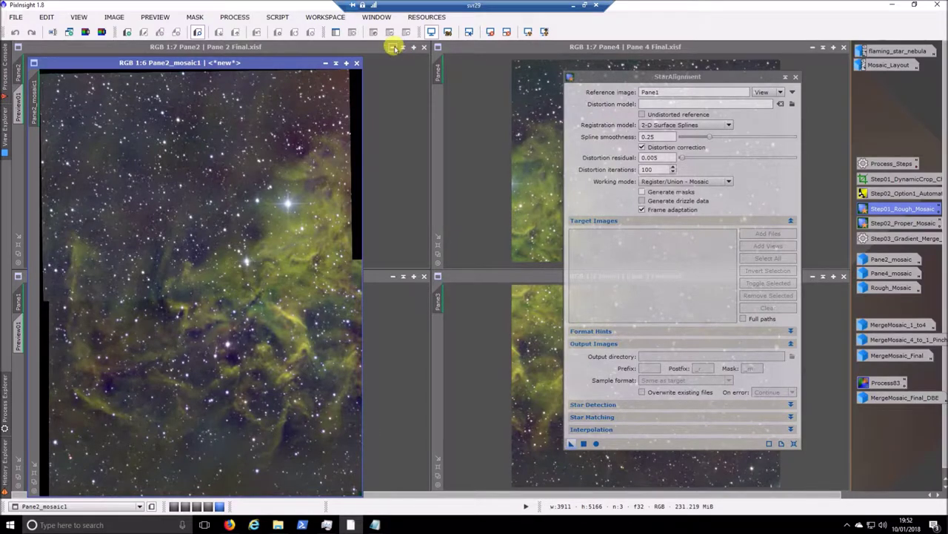
left_click(392, 276)
left_click_drag(267, 63, 308, 47)
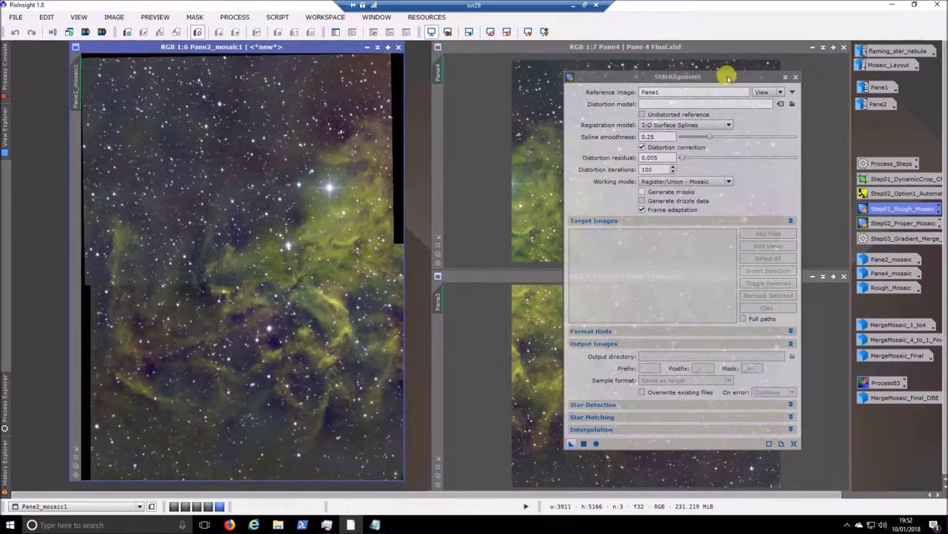
left_click(787, 78)
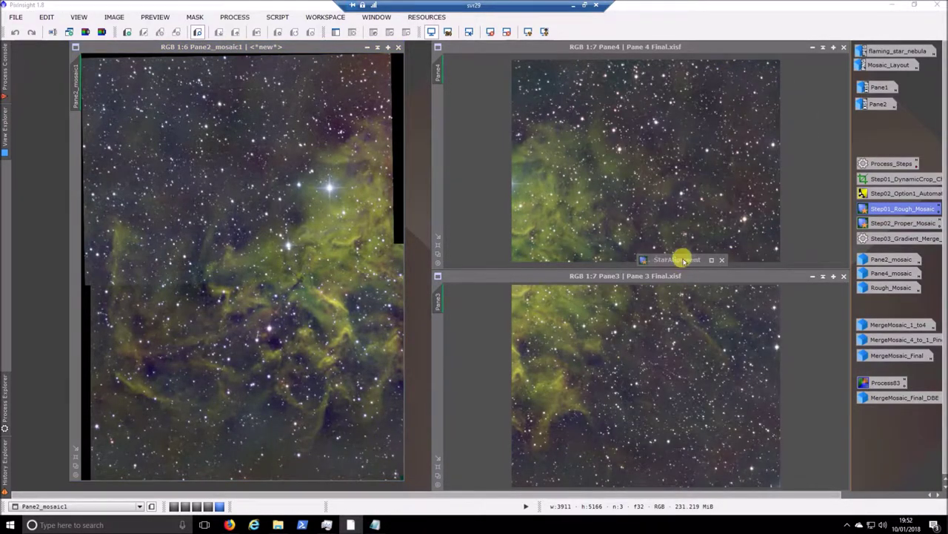
left_click_drag(751, 257, 875, 133)
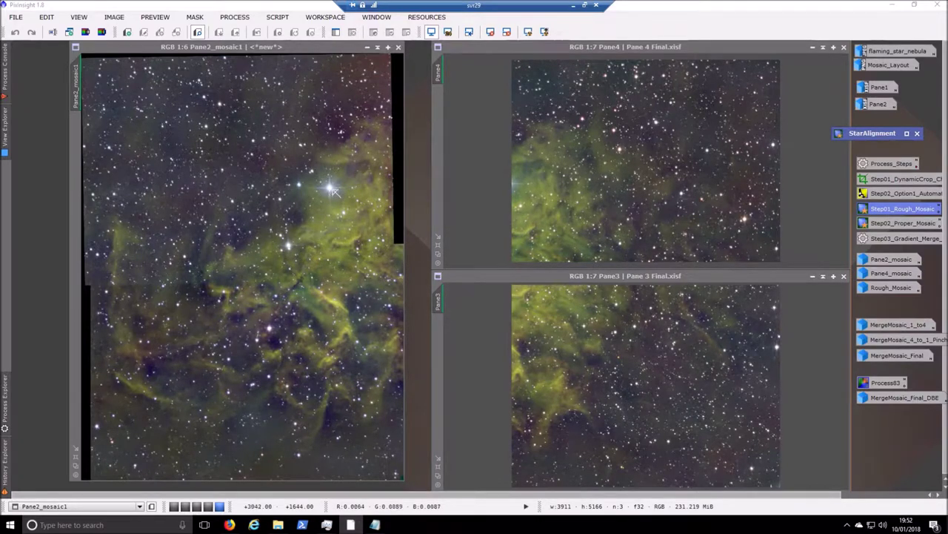
- Add Preview01 strips over Pane2_mosaic1's right edge and Pane 4's left side
left_click(333, 243)
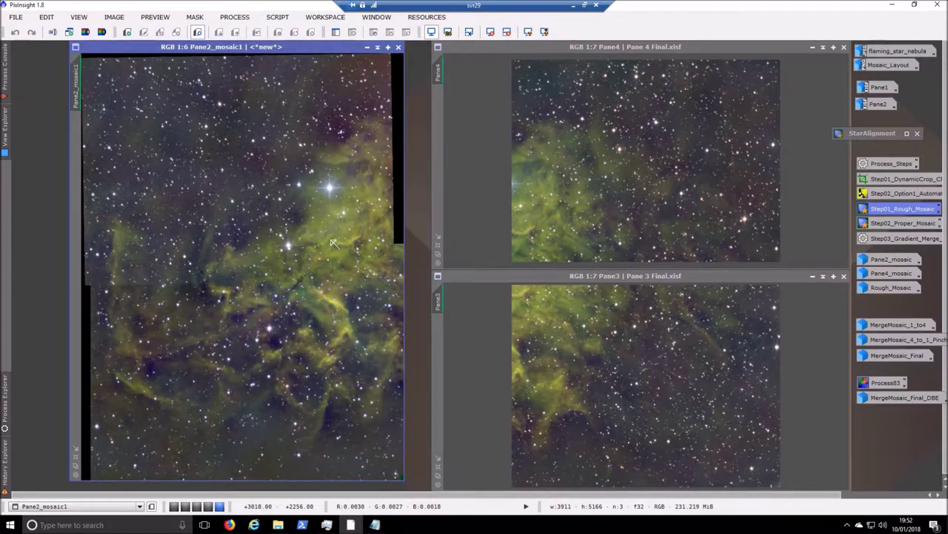
left_click_drag(332, 243, 399, 58)
left_click(517, 48)
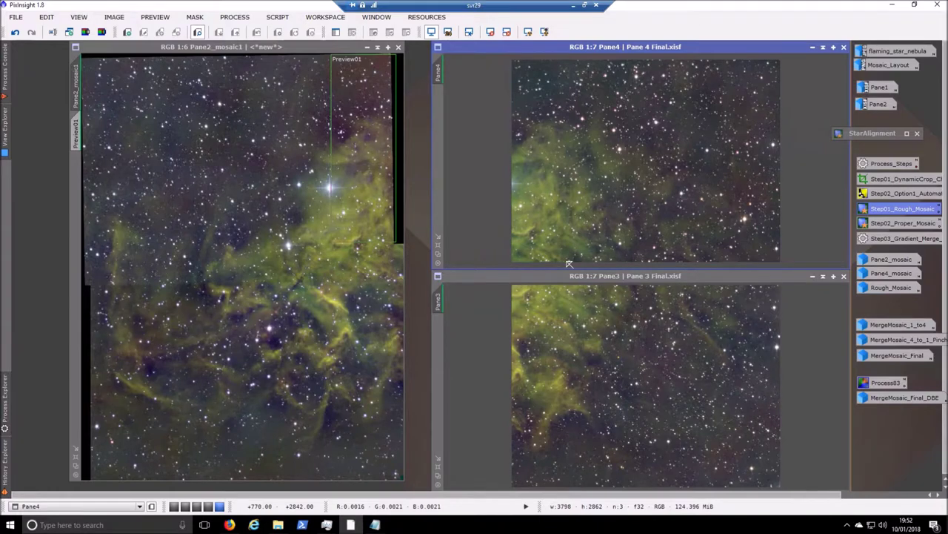
left_click_drag(568, 262, 514, 63)
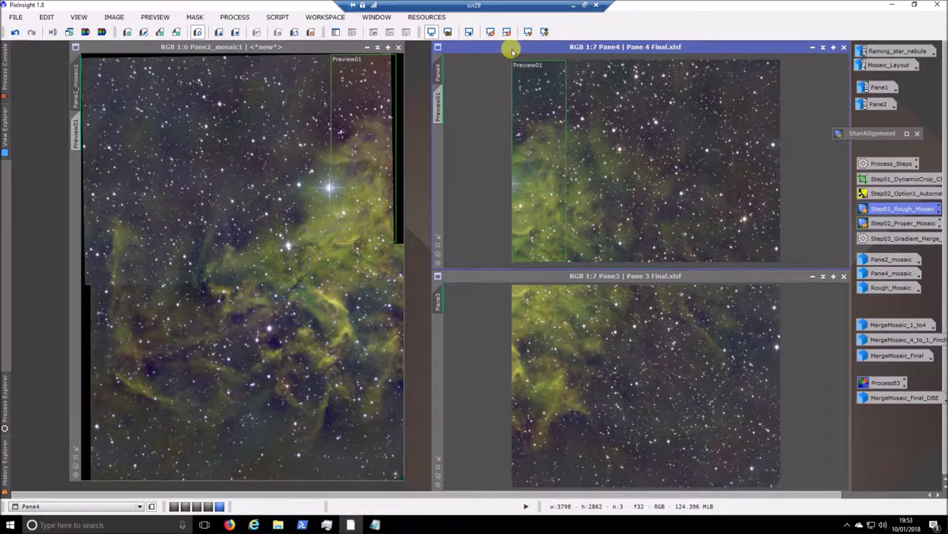
- Reopen StarAlignment, set Pane2_mosaic1 as reference, and run it on Pane 4
double_click(880, 134)
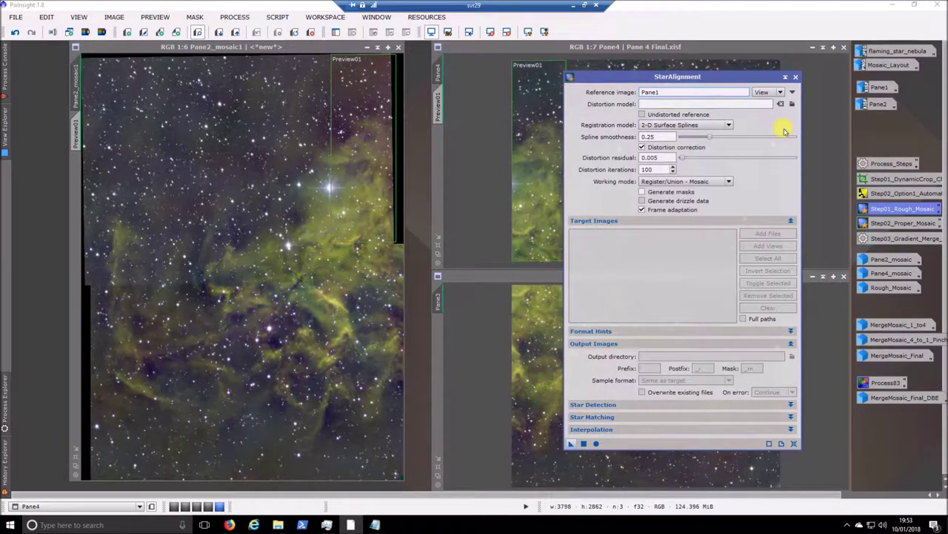
left_click(790, 93)
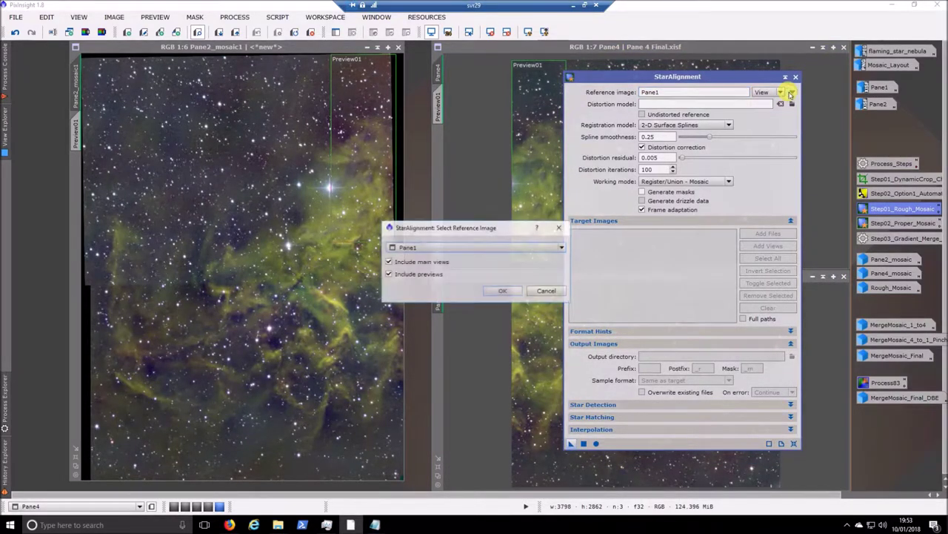
left_click(546, 250)
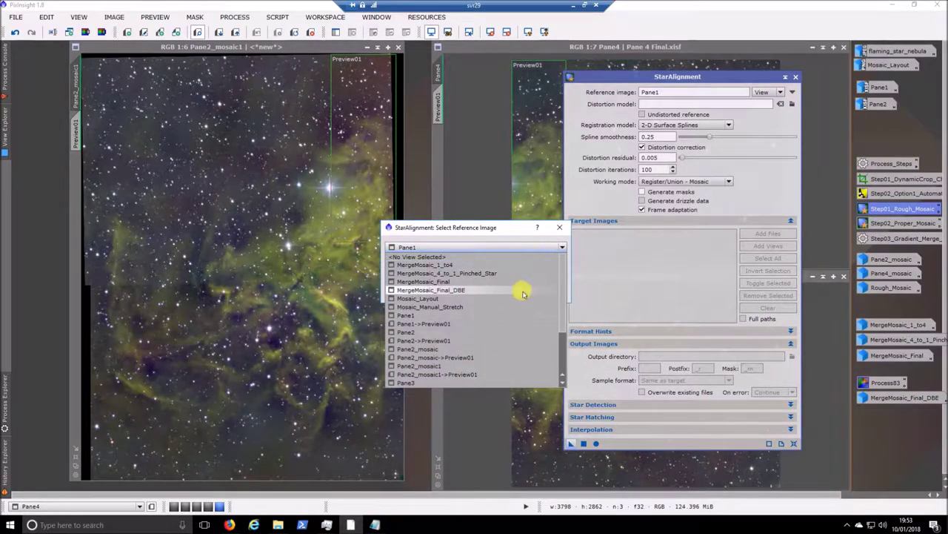
left_click(456, 366)
left_click(497, 291)
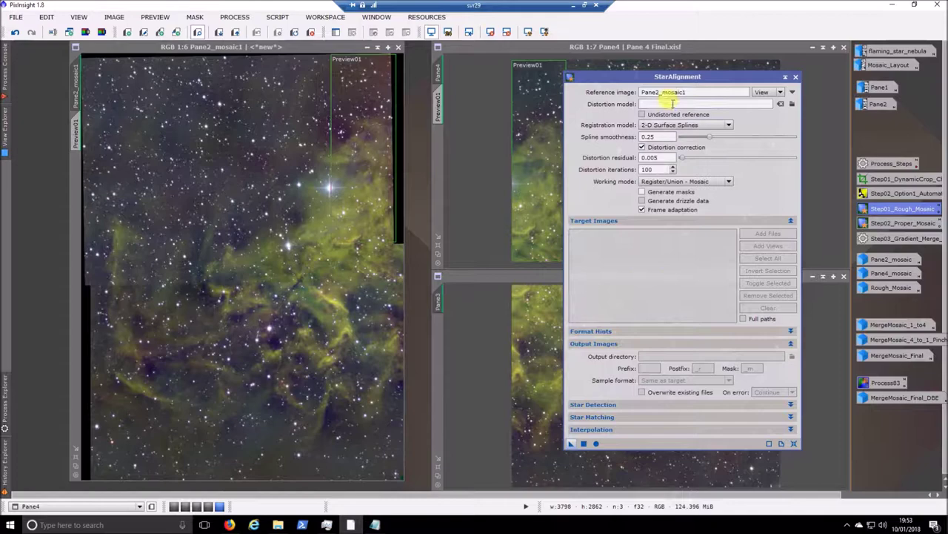
left_click_drag(688, 78, 791, 78)
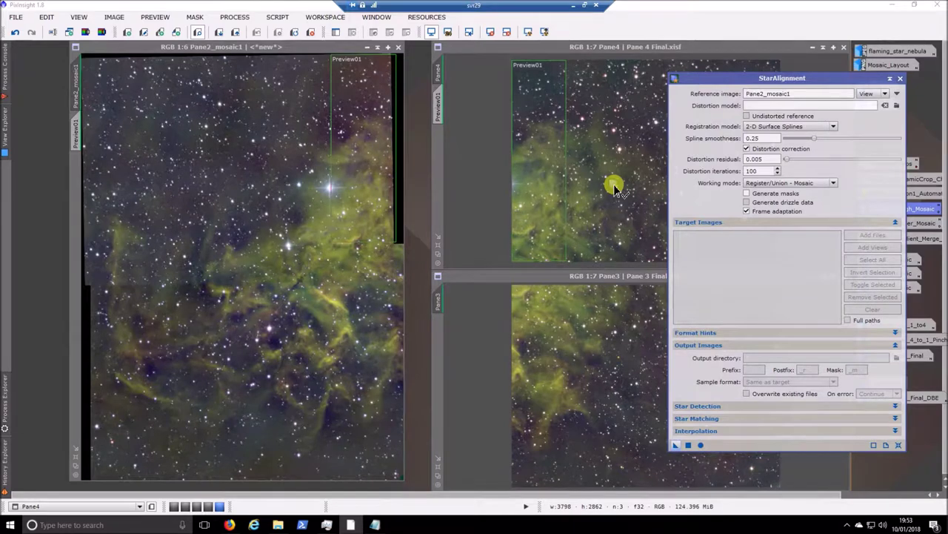
left_click_drag(615, 185, 614, 181)
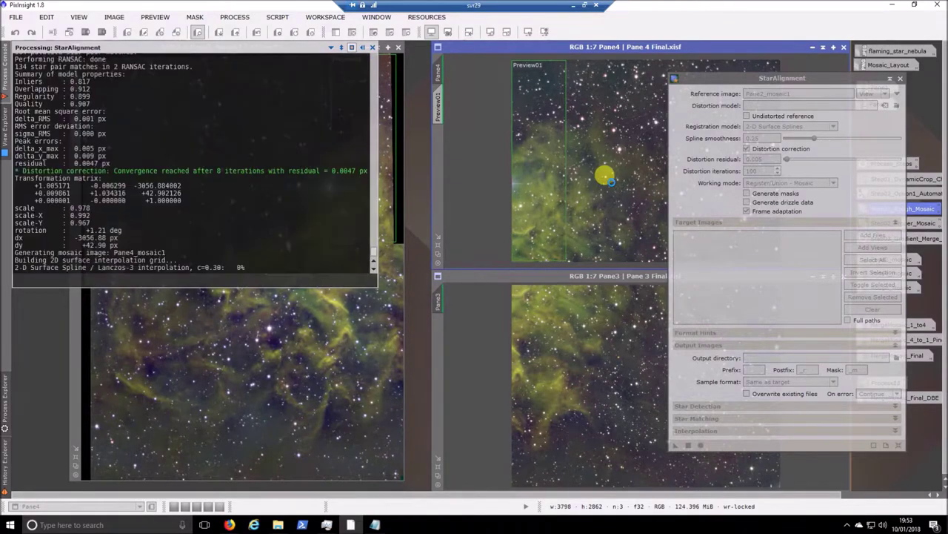
left_click(573, 5)
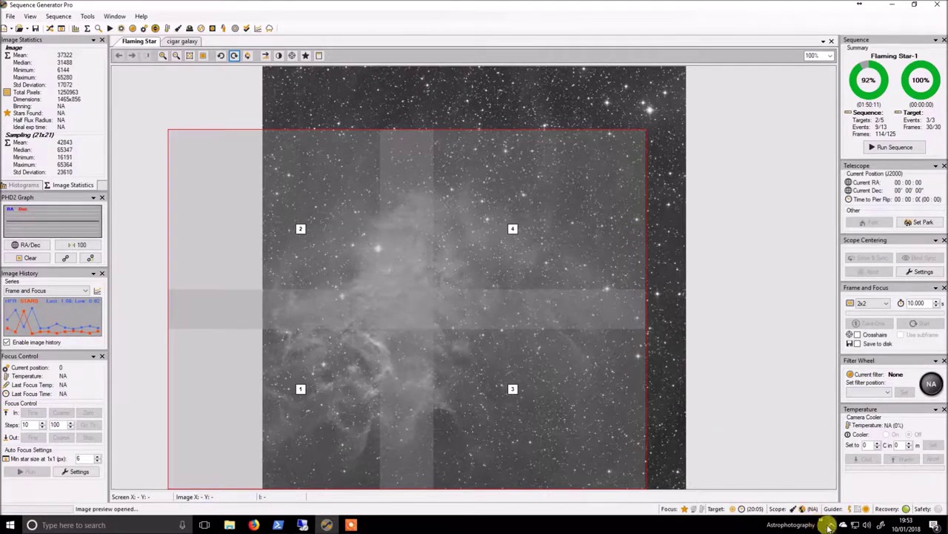
left_click(348, 524)
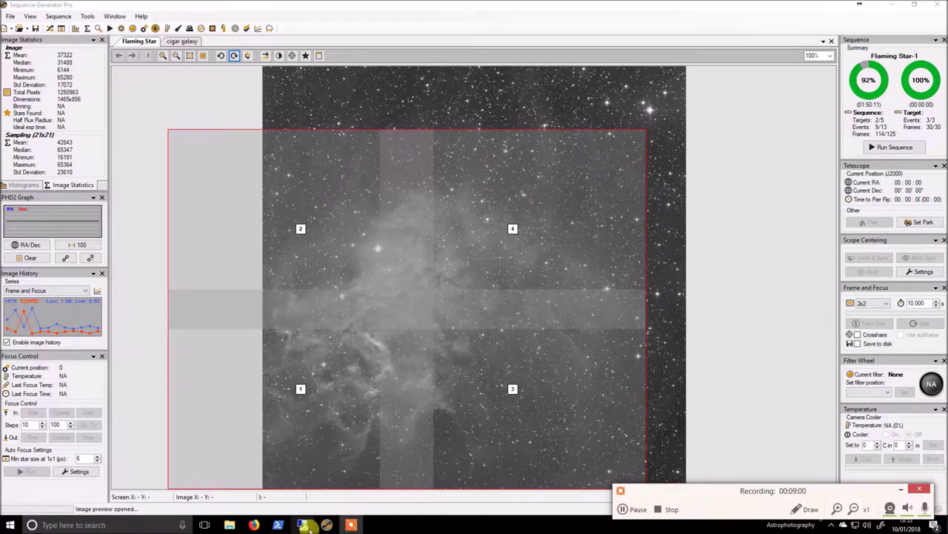
left_click(307, 524)
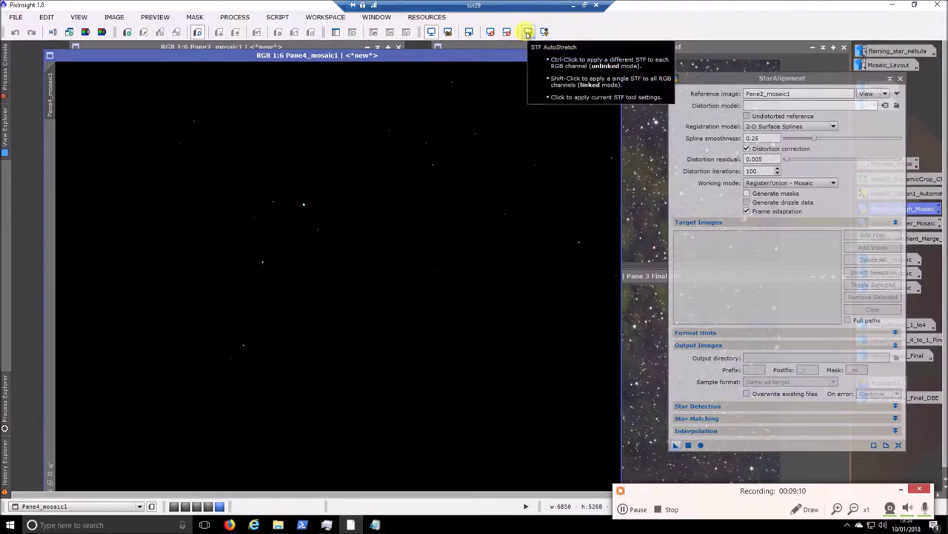
- Auto-stretch Pane4_mosaic1, then iconize Pane2_mosaic1, Pane 4 and StarAlignment, leaving Pane 3 beside it
left_click(527, 32)
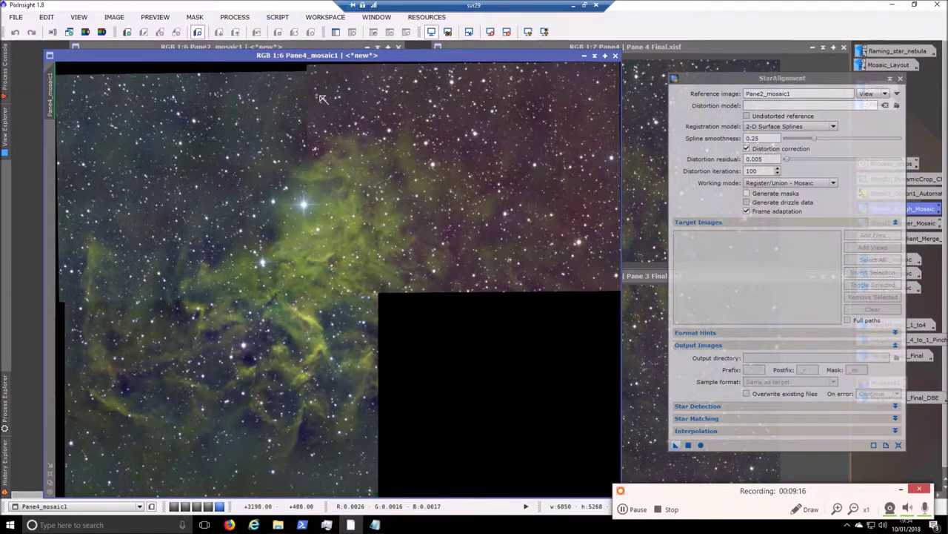
left_click(367, 47)
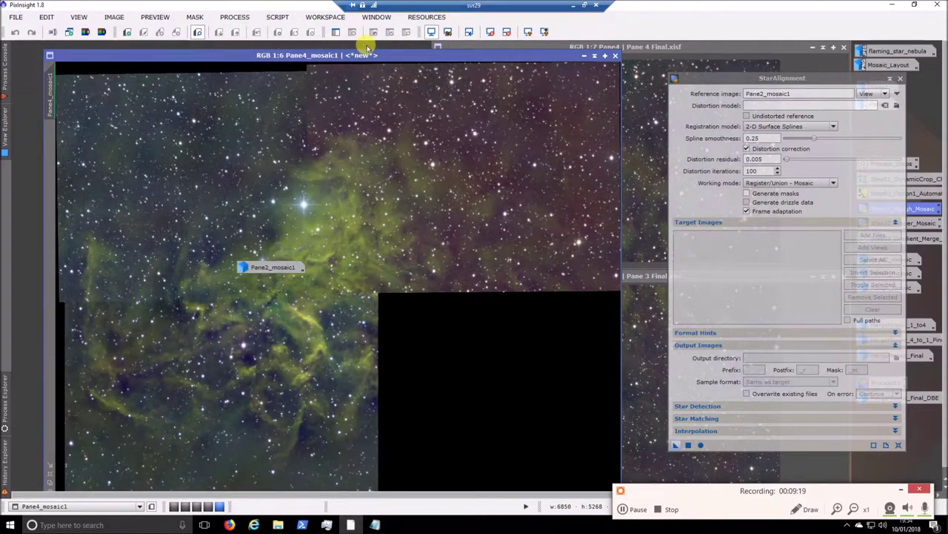
left_click(813, 48)
left_click_drag(421, 55, 224, 58)
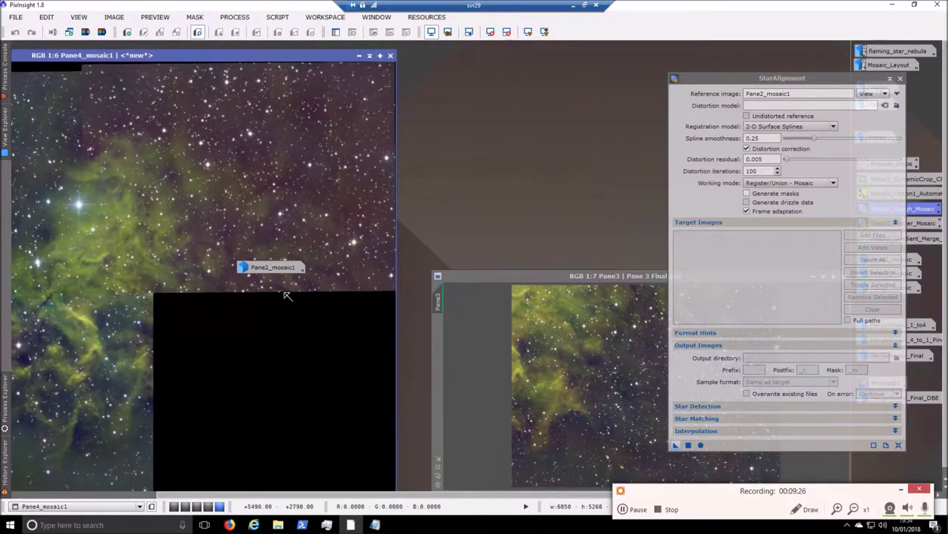
left_click_drag(281, 278, 804, 57)
left_click(890, 78)
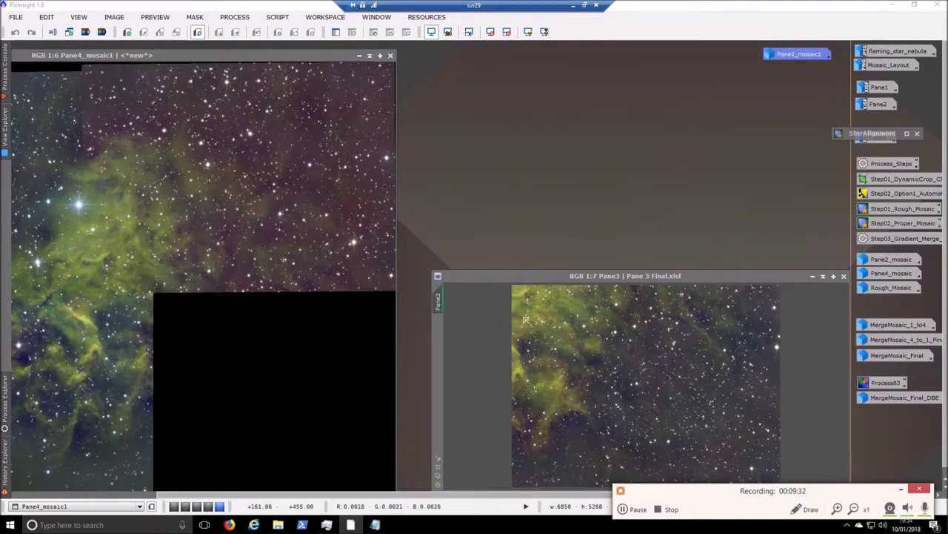
- Arrange the Pane 3 and Pane4_mosaic1 windows side by side
left_click_drag(611, 277, 606, 221)
left_click_drag(322, 51, 376, 47)
left_click(572, 219)
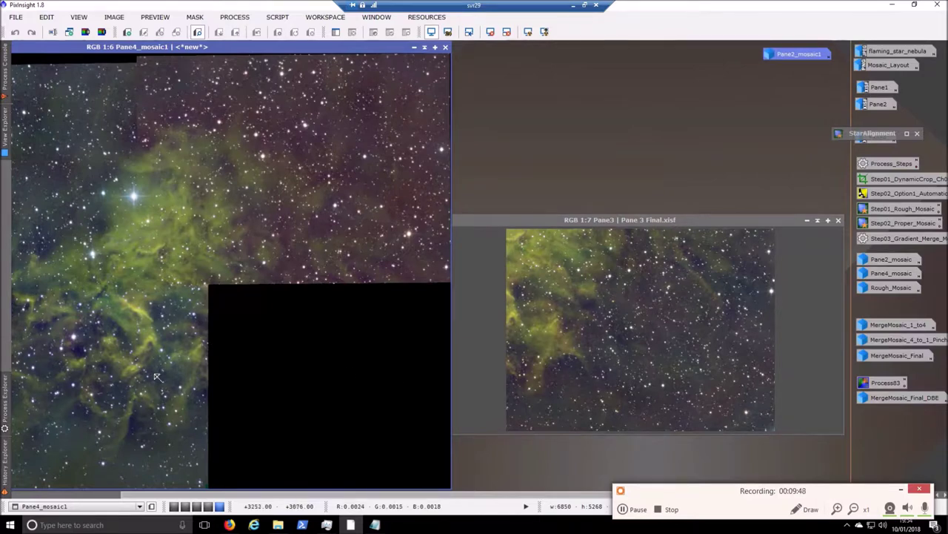
left_click(489, 216)
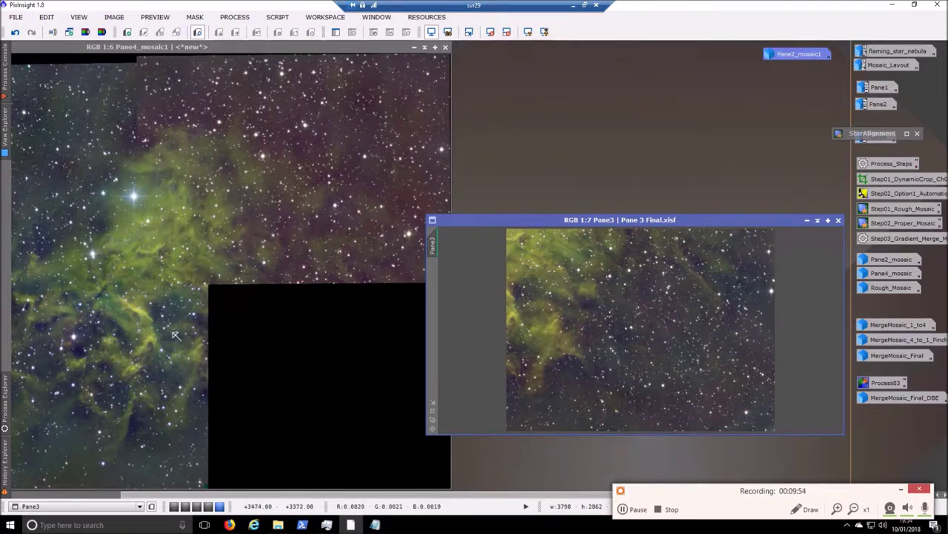
left_click(144, 250)
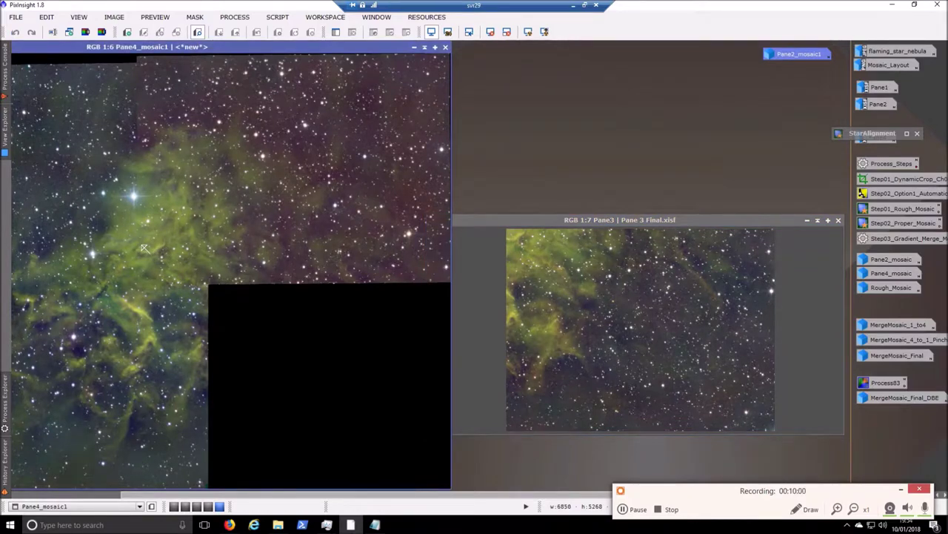
- Draw Preview01 strips over the overlap on Pane4_mosaic1 and down Pane 3's left edge
left_click_drag(142, 247, 210, 487)
double_click(564, 218)
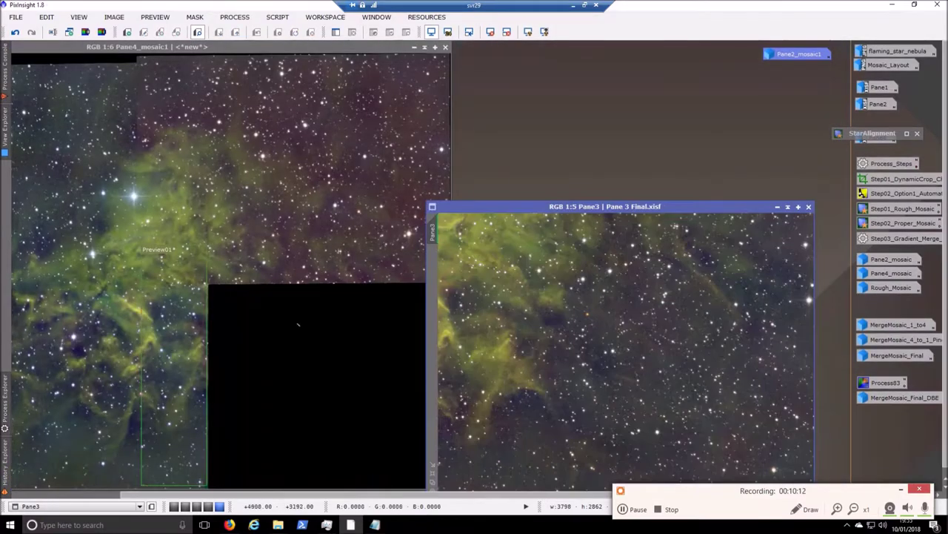
left_click_drag(536, 206, 538, 115)
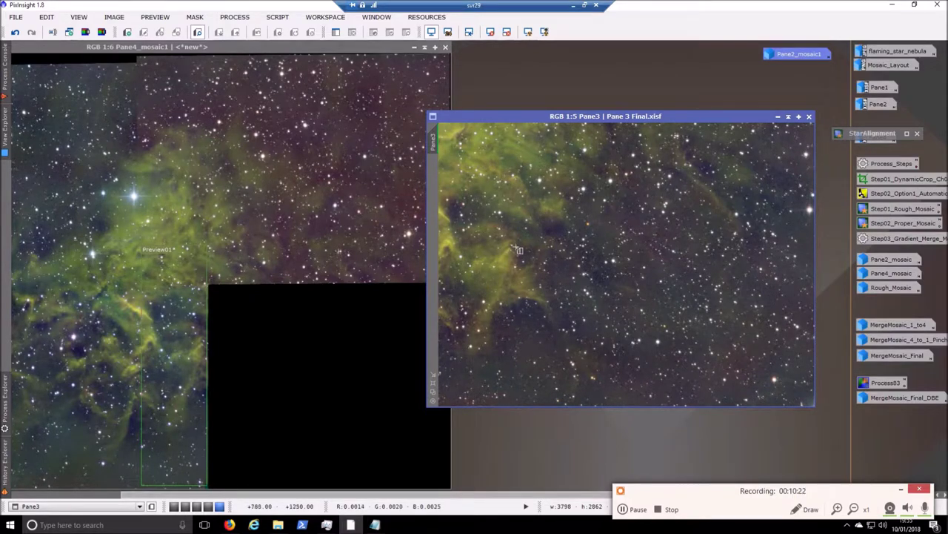
left_click_drag(516, 403, 440, 127)
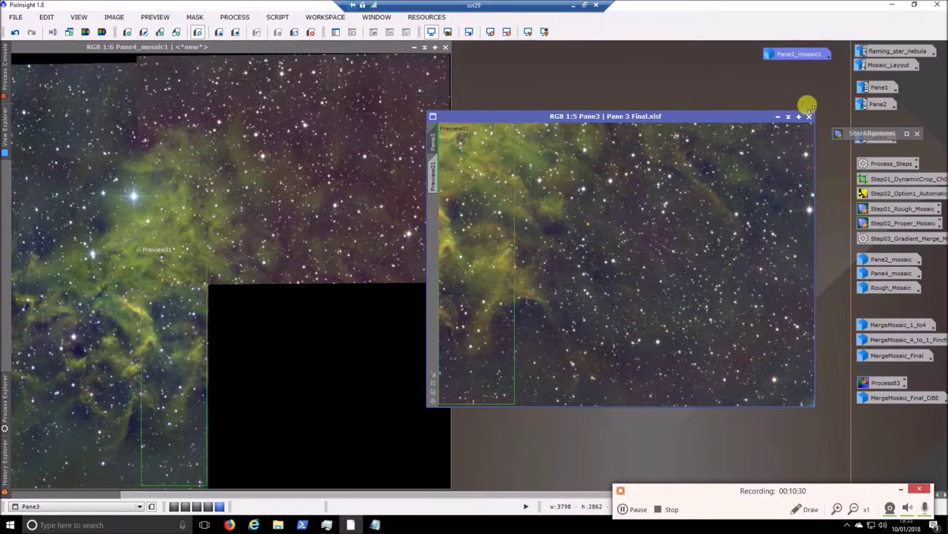
- Set Pane4_mosaic1 as the StarAlignment reference image and apply the alignment to Pane 3
double_click(859, 133)
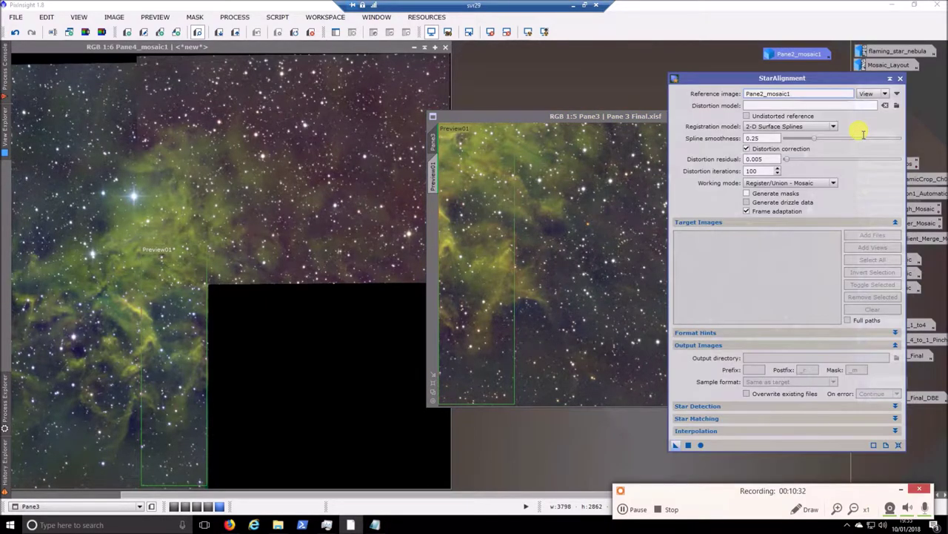
left_click(898, 96)
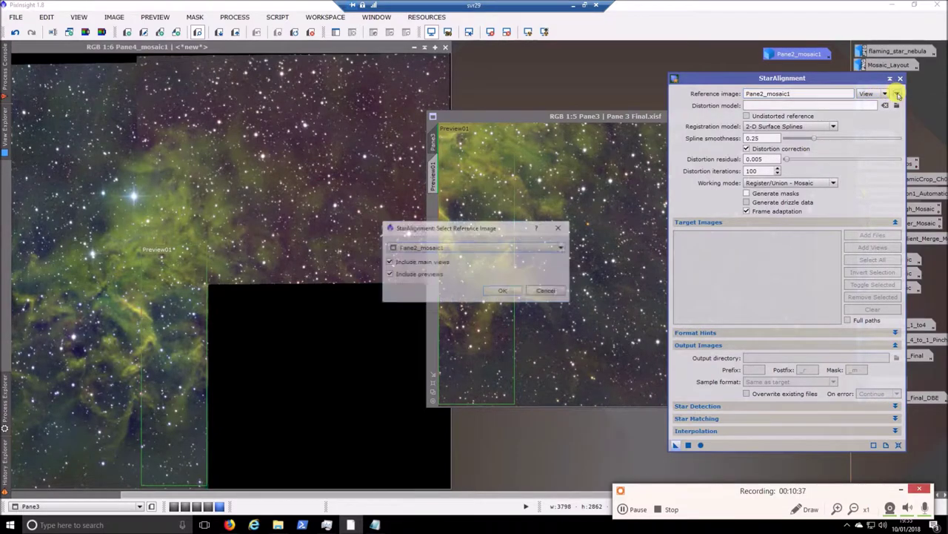
left_click(525, 246)
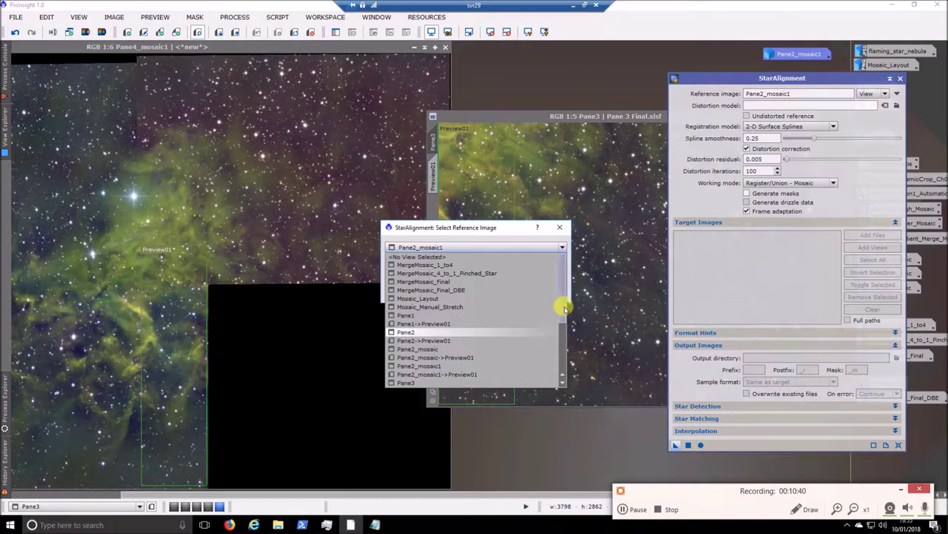
left_click_drag(565, 308, 565, 331)
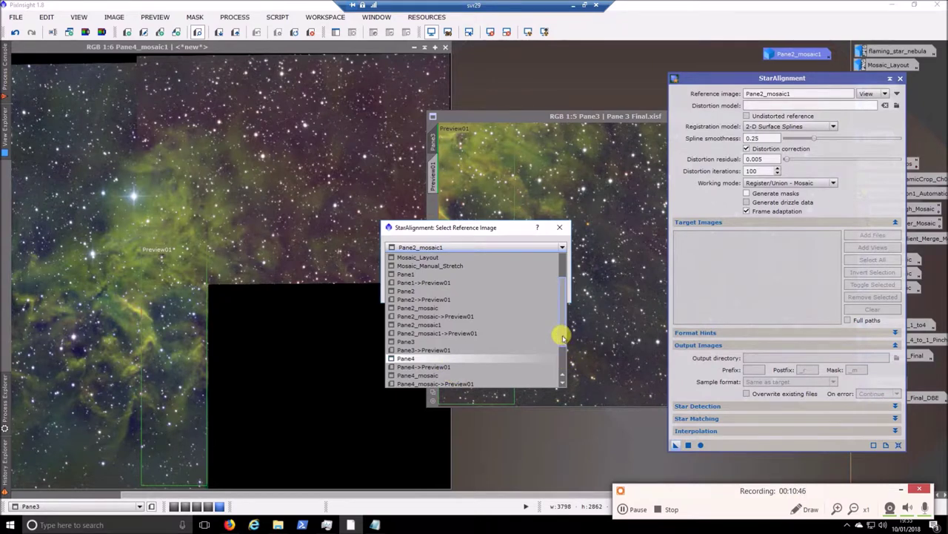
scroll(561, 338, "down", 1)
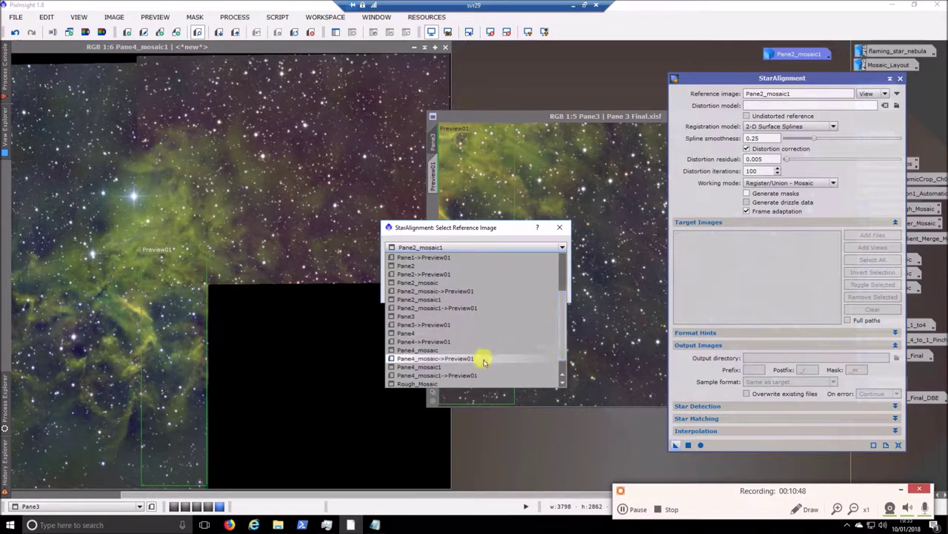
left_click(474, 367)
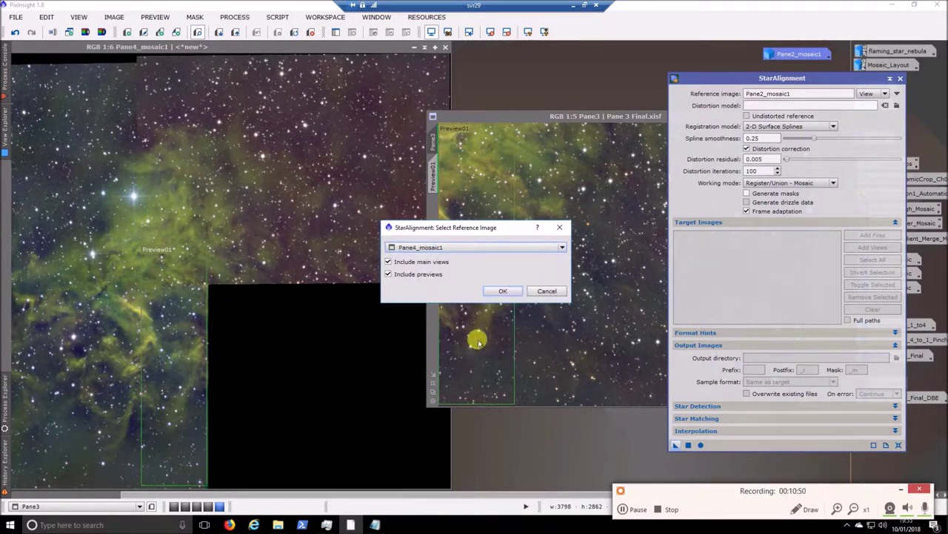
left_click(503, 290)
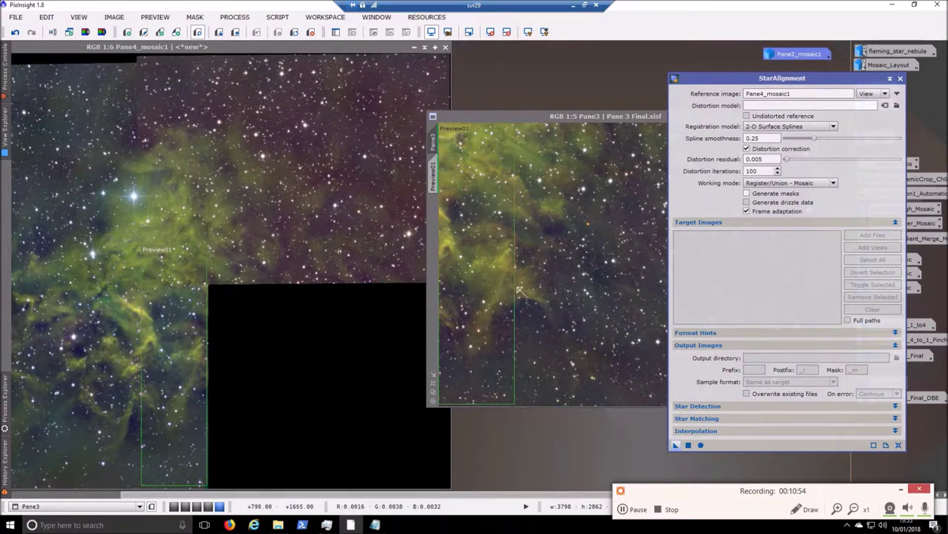
left_click_drag(676, 445, 615, 315)
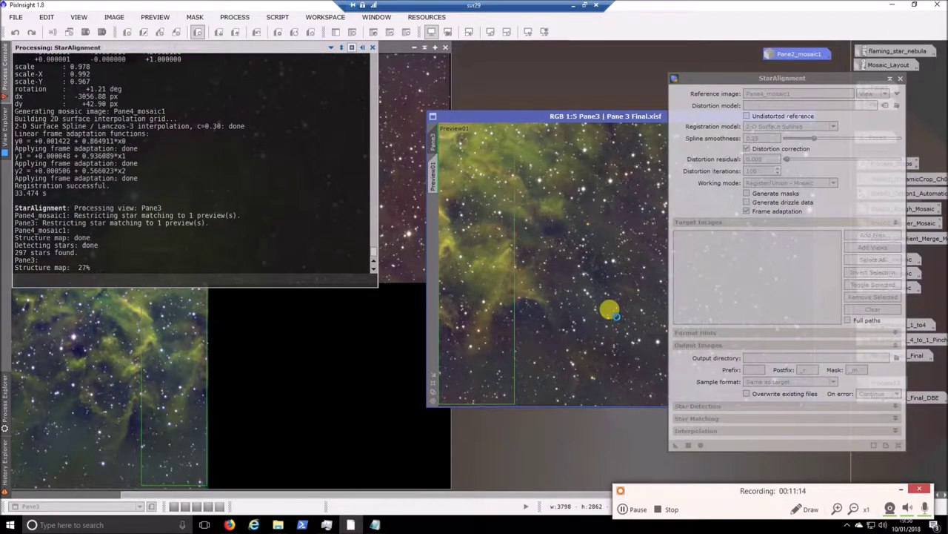
- Iconize Pane4_mosaic1 and auto-stretch the new 6881×5268 Pane3_mosaic
left_click(628, 509)
left_click(629, 510)
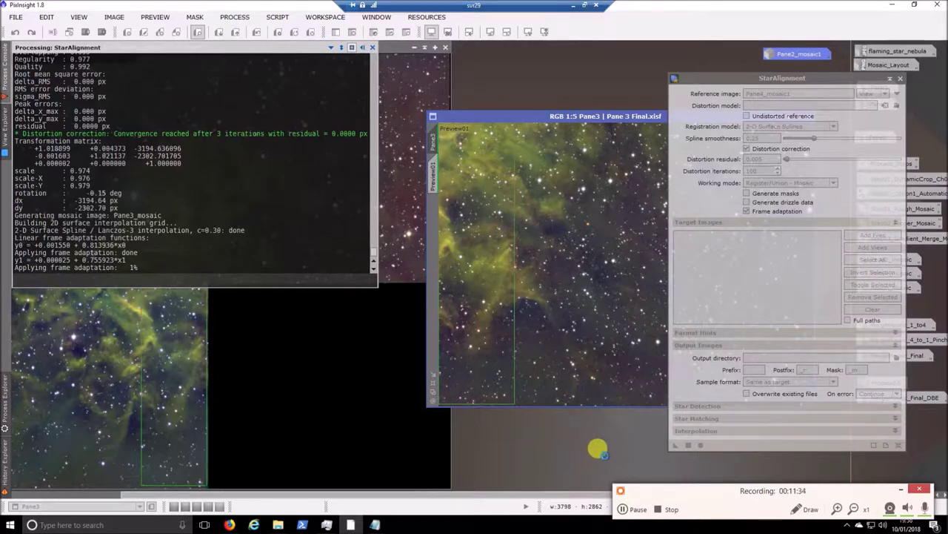
left_click(625, 509)
left_click(627, 509)
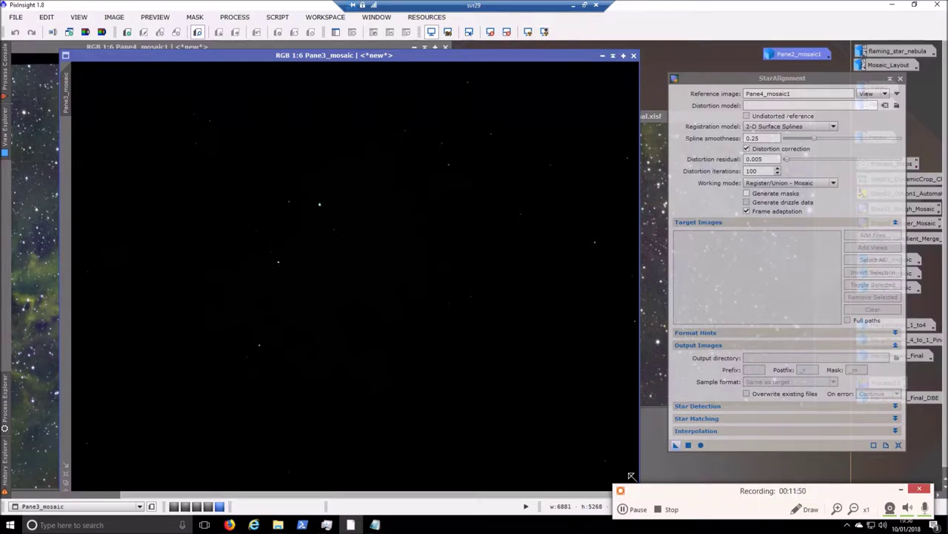
left_click(22, 418)
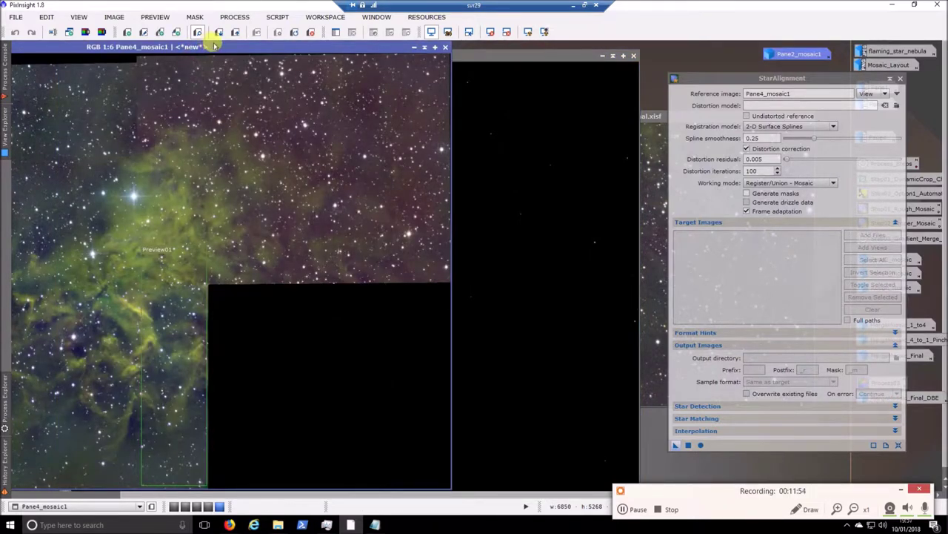
left_click(414, 47)
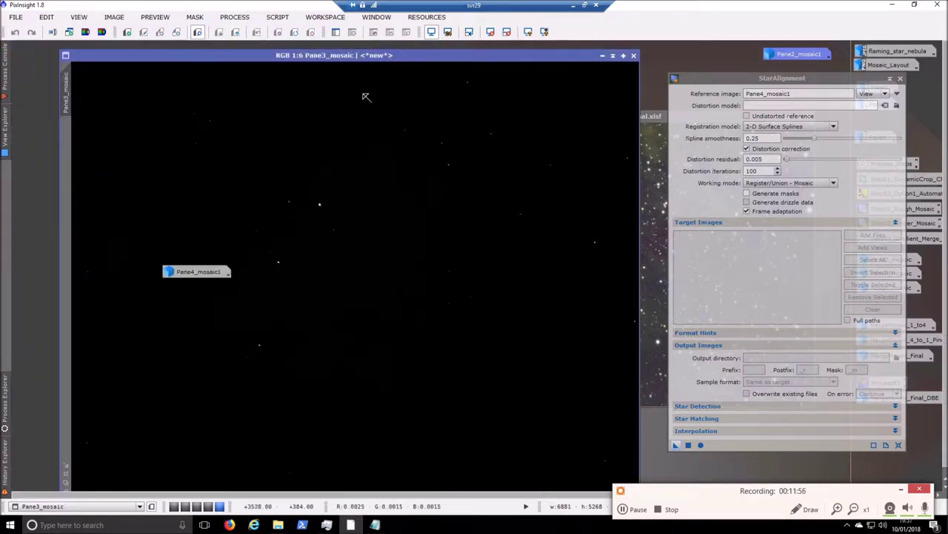
left_click(528, 33)
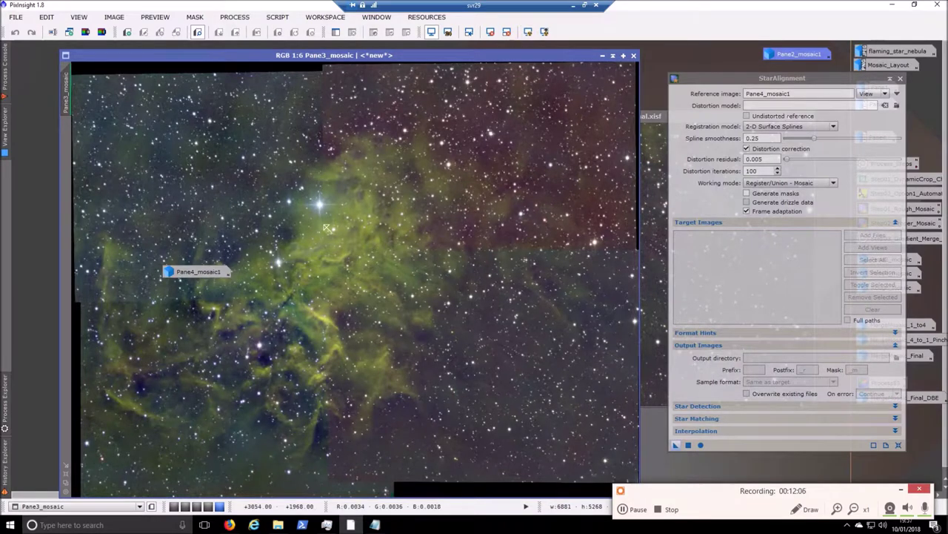
- Park the Pane4_mosaic1 icon, iconize Pane 3, and shift Pane3_mosaic left
left_click_drag(188, 271, 700, 61)
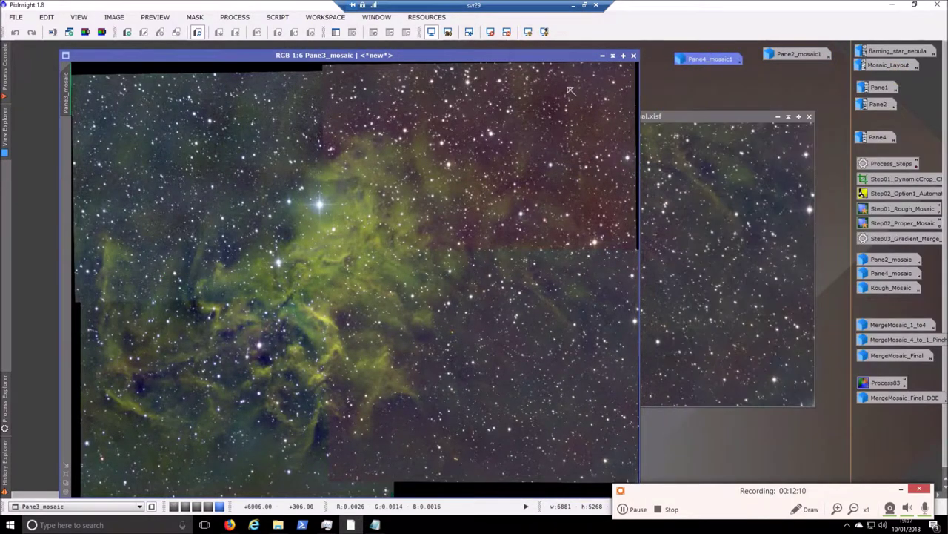
left_click(686, 115)
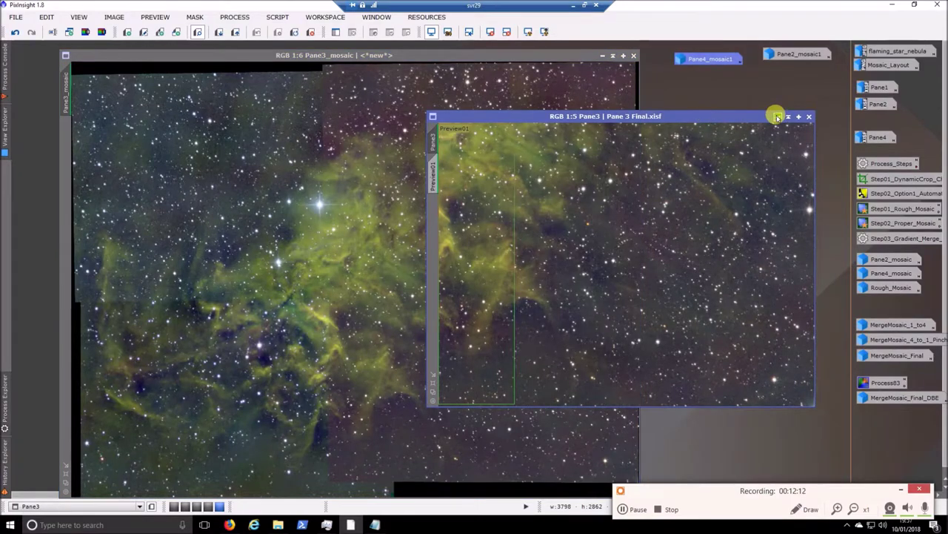
left_click(778, 116)
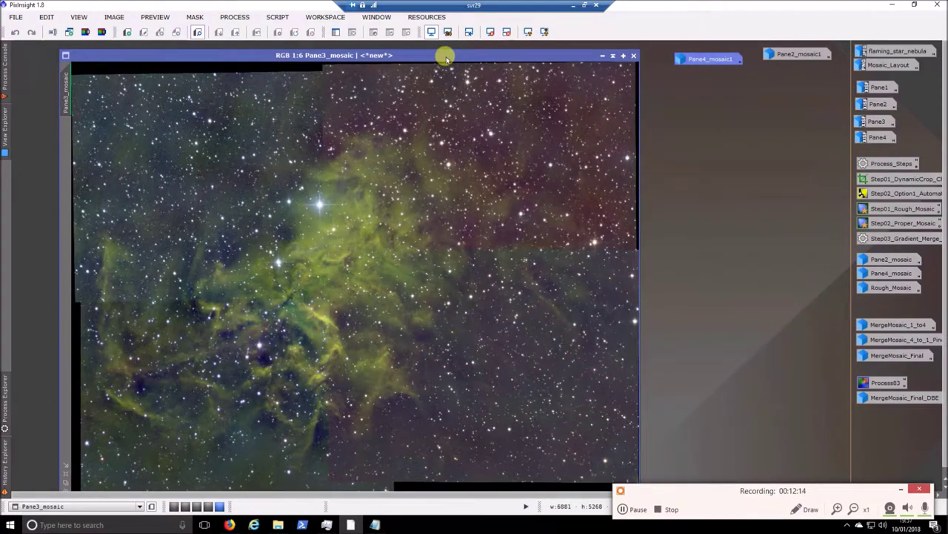
left_click_drag(445, 55, 405, 55)
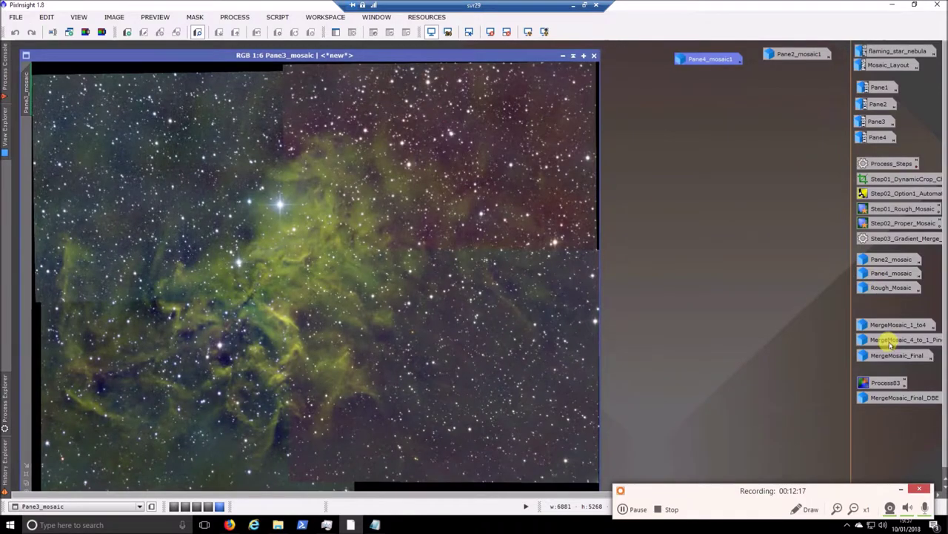
- Reopen Rough_Mosaic and tile it beside Pane3_mosaic to compare the two mosaics
double_click(876, 288)
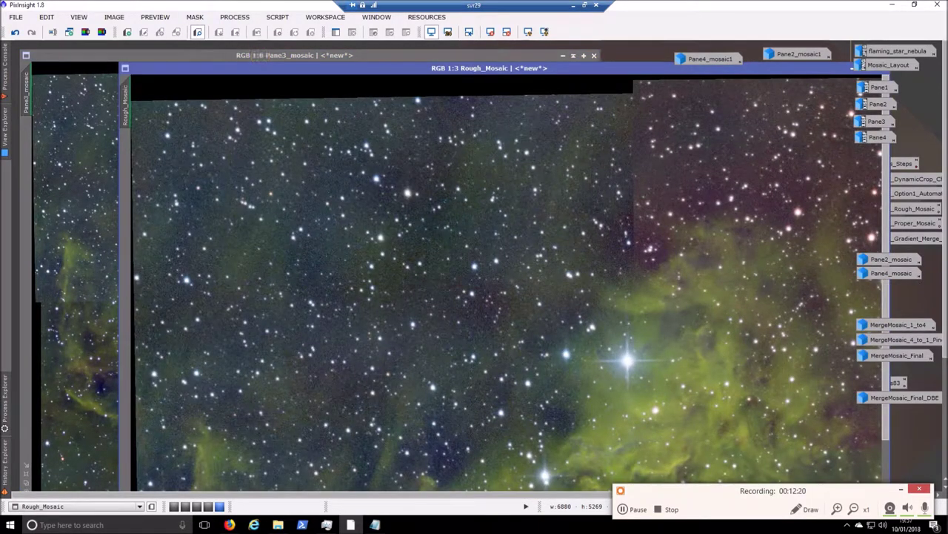
left_click(376, 16)
left_click(389, 57)
scroll(303, 222, "down", 5)
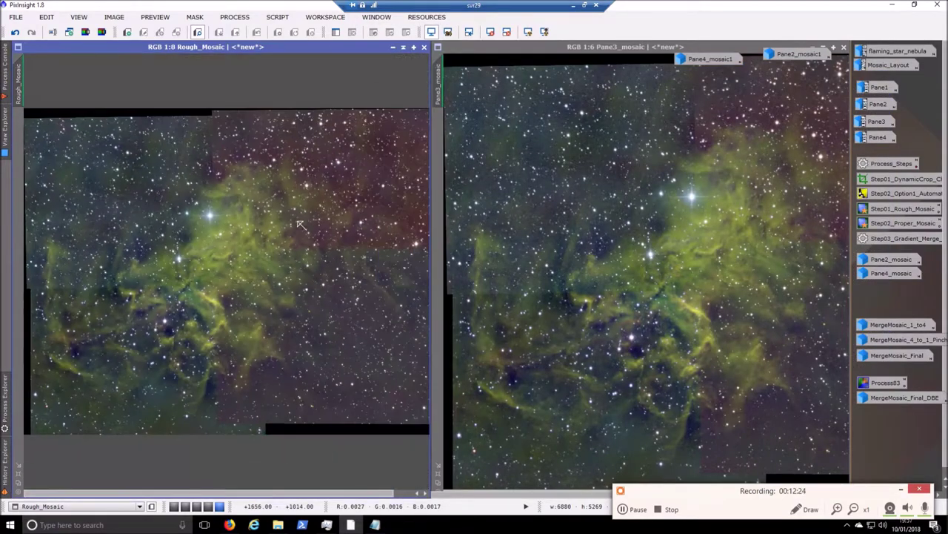
left_click_drag(26, 89, 437, 89)
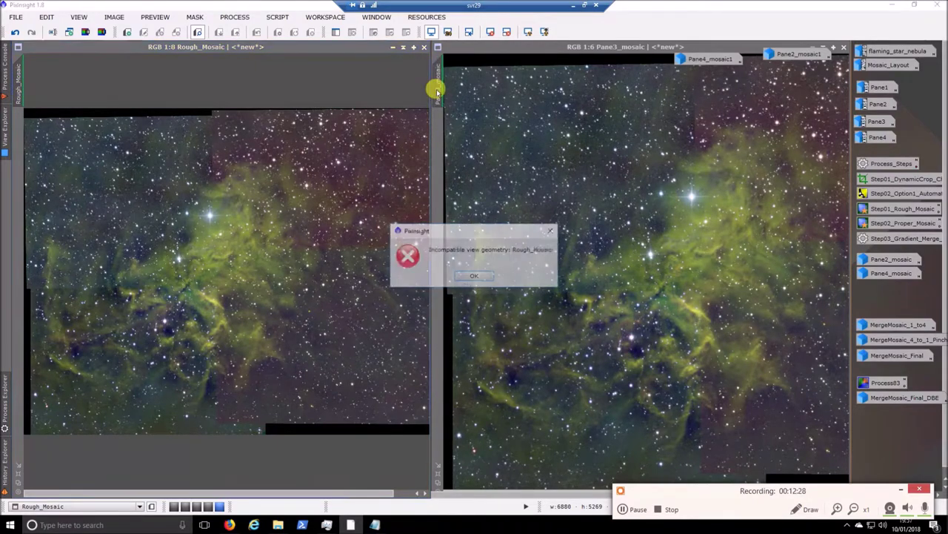
left_click(474, 276)
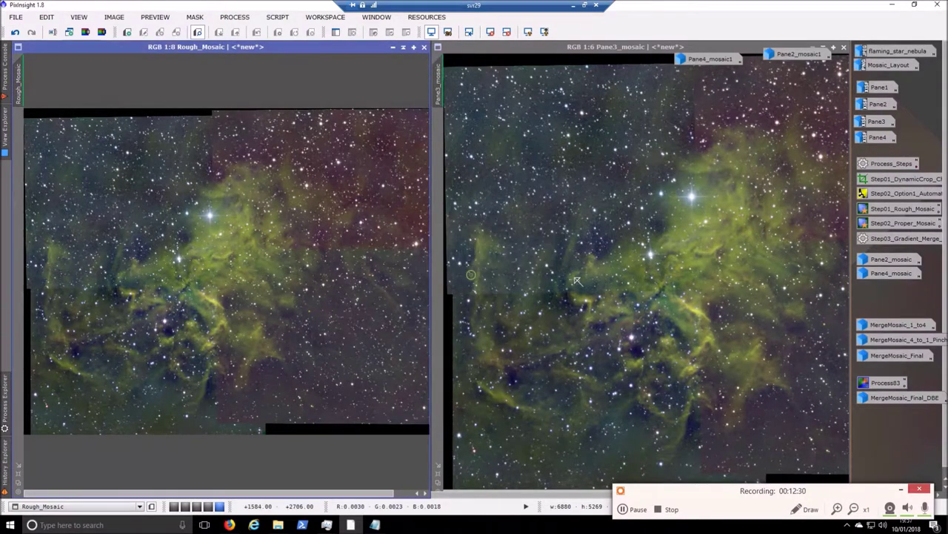
scroll(576, 280, "down", 3)
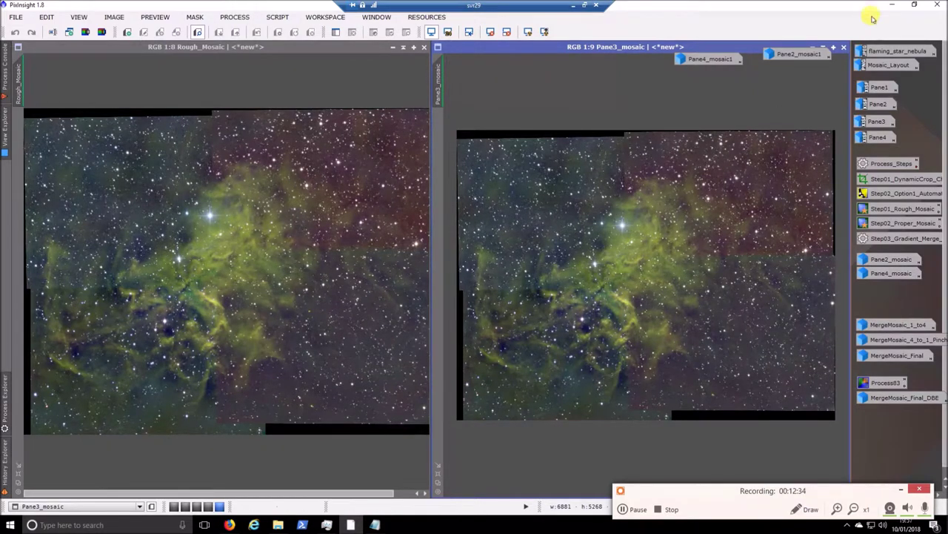
- Close Pane3_mosaic, iconize Rough_Mosaic, and delete the Pane4_mosaic1 and Pane2_mosaic1 icons
left_click(844, 48)
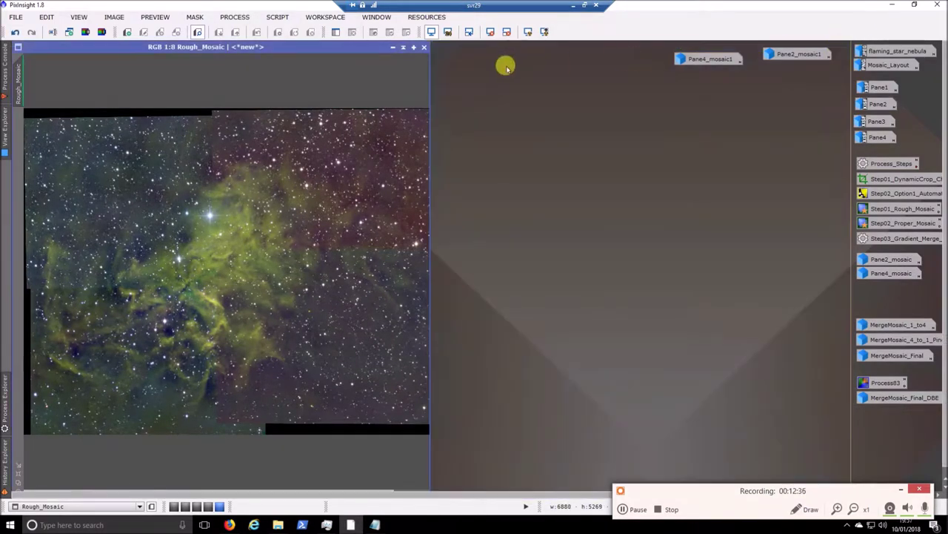
left_click(393, 47)
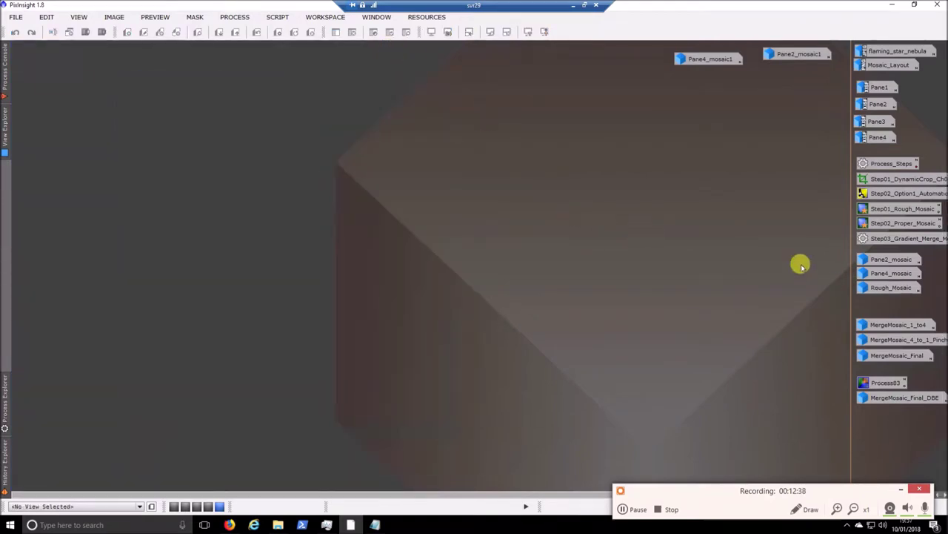
left_click_drag(827, 109, 679, 55)
right_click(680, 57)
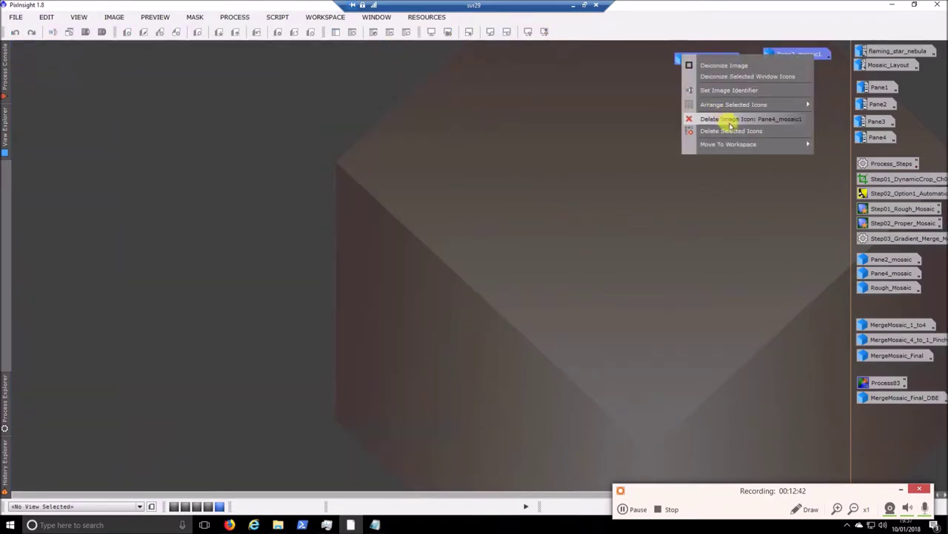
left_click(730, 130)
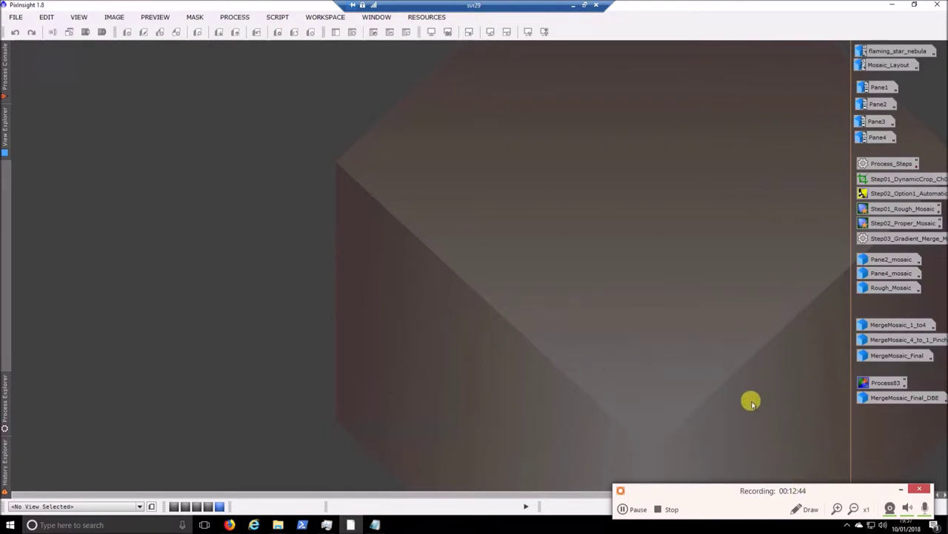
- Check the step notes, open the Proper Mosaic StarAlignment settings, then collapse StarAlignment to an icon
left_click(375, 524)
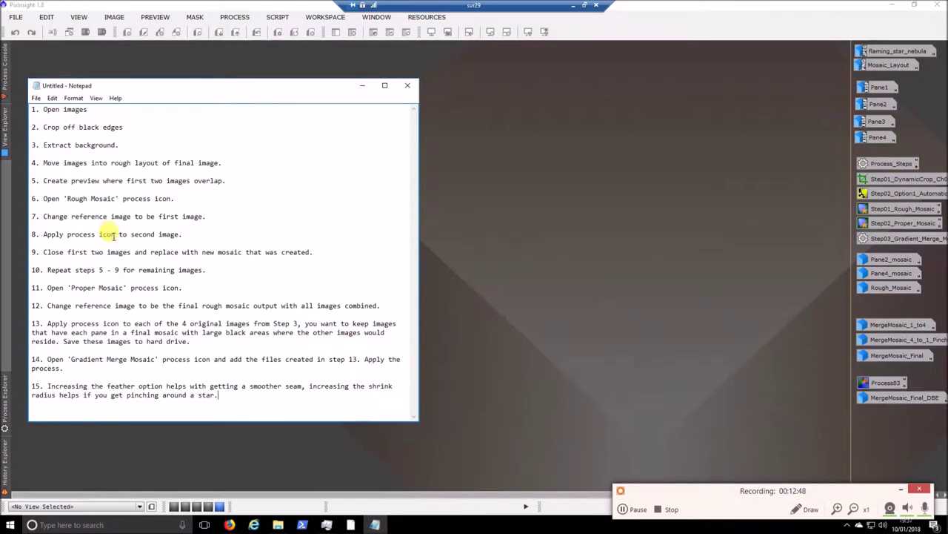
left_click(206, 270)
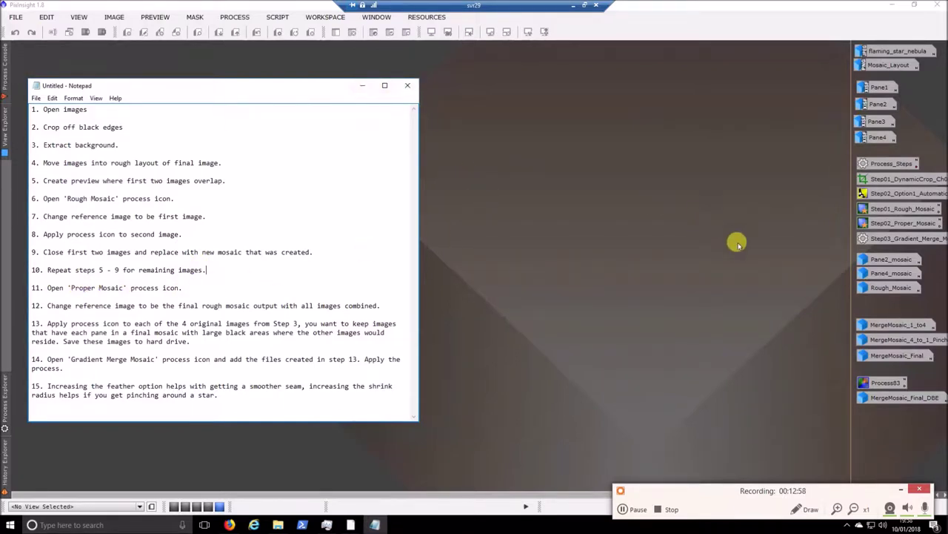
double_click(898, 221)
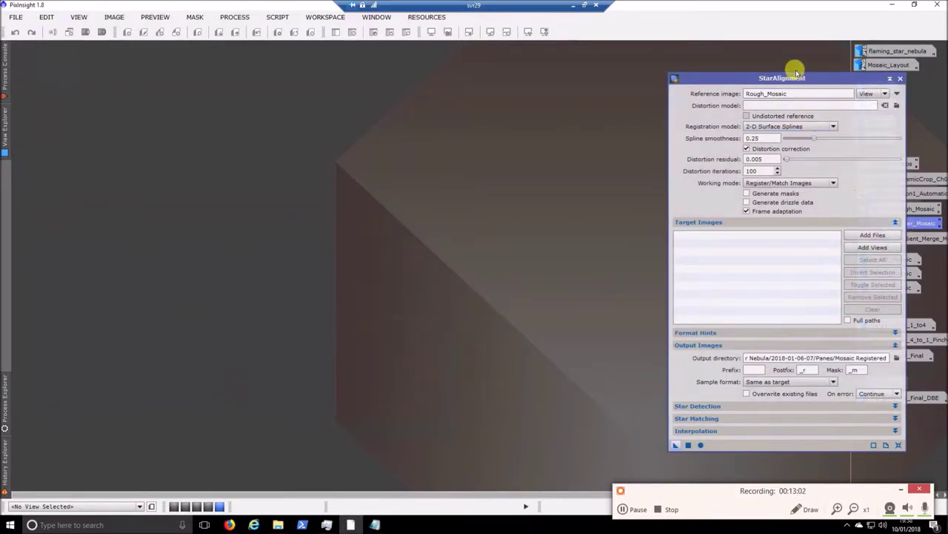
left_click_drag(787, 79, 717, 58)
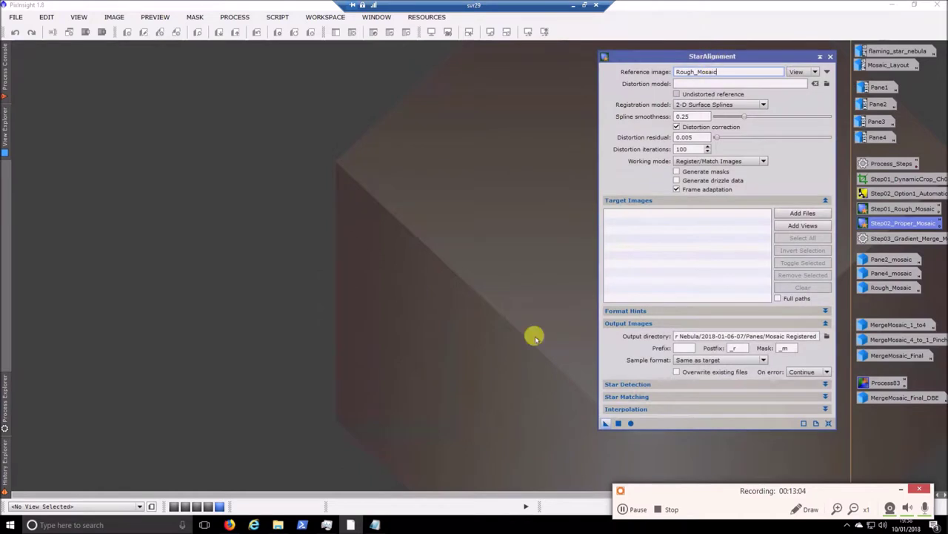
left_click(375, 524)
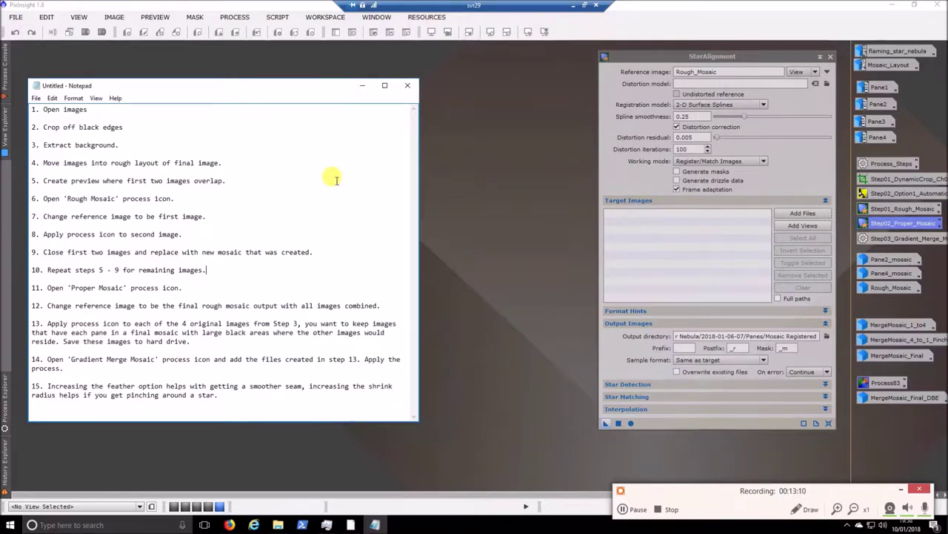
left_click(362, 86)
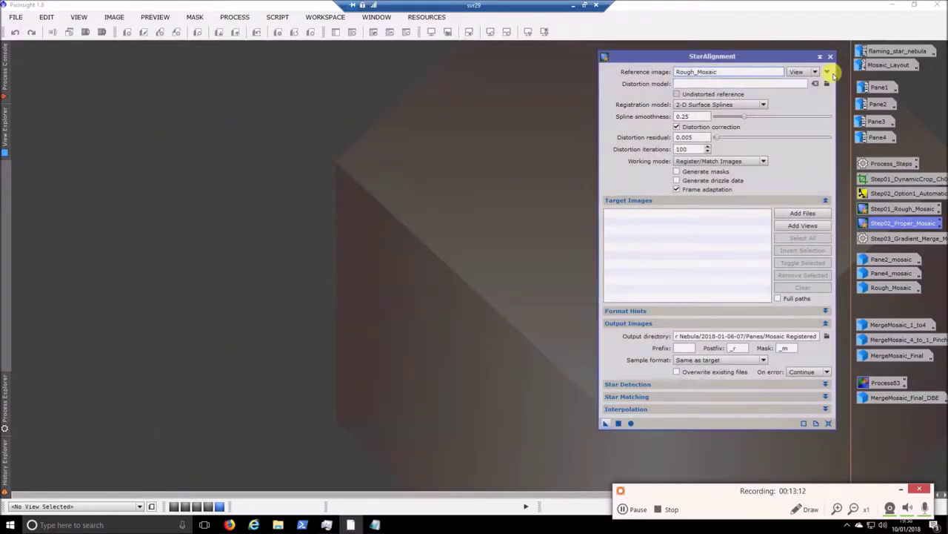
left_click(821, 56)
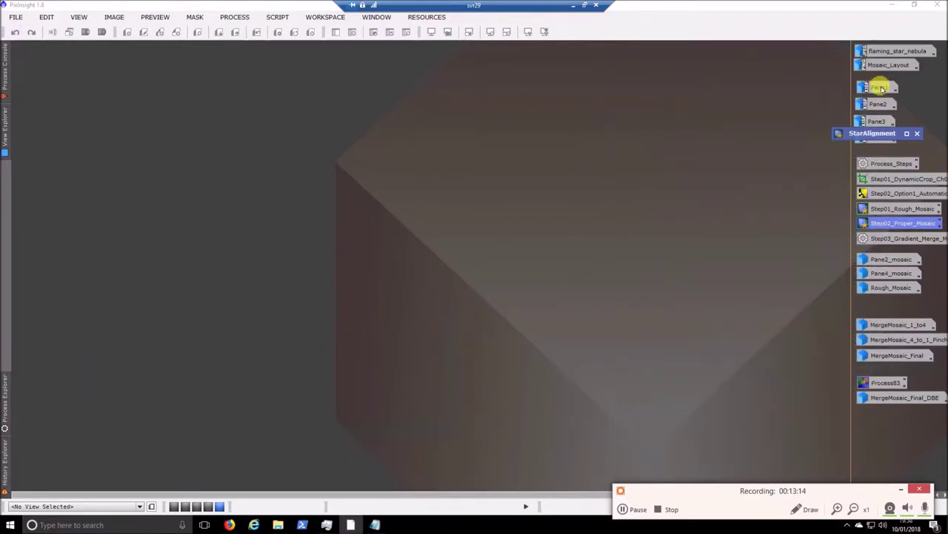
- Restore Pane1 to Pane4 from their icons and arrange them in a two-by-two grid
double_click(879, 88)
double_click(878, 104)
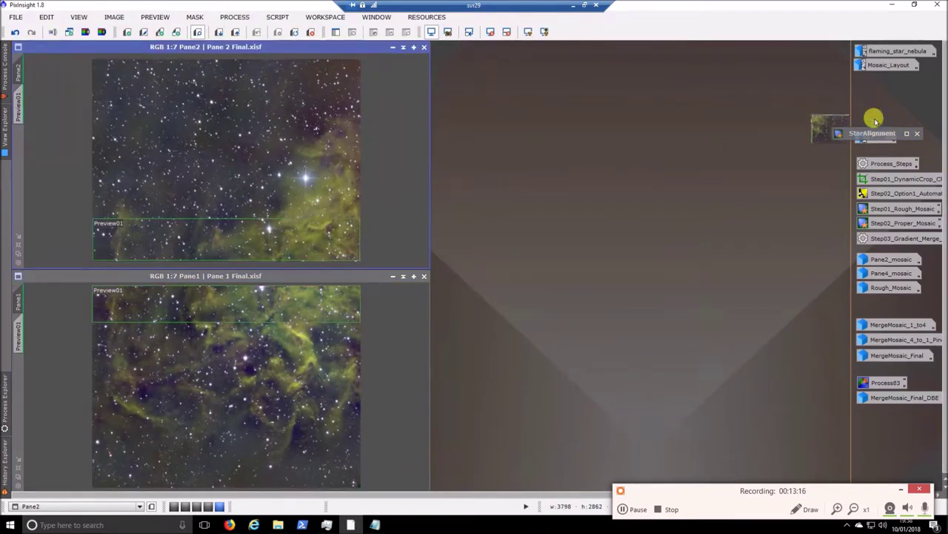
double_click(875, 120)
left_click_drag(658, 112, 667, 47)
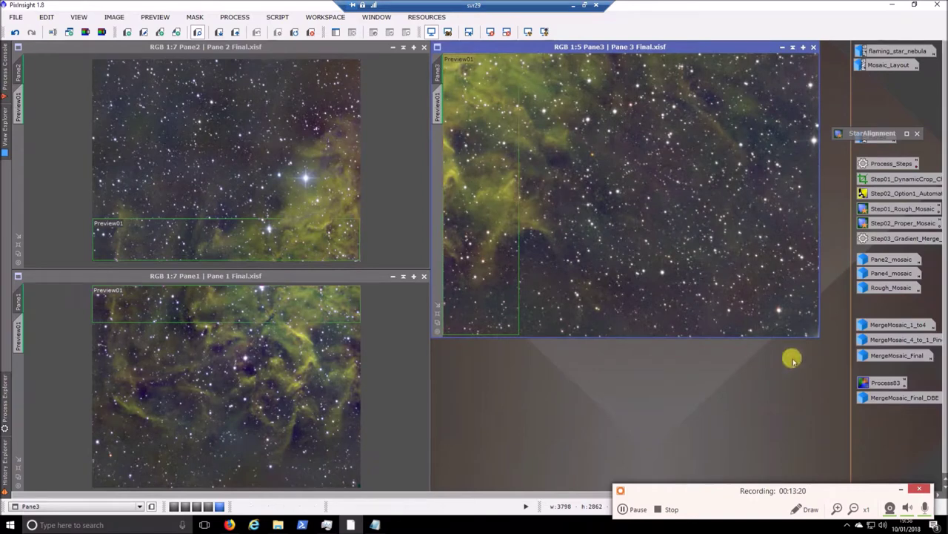
left_click_drag(819, 337, 798, 262)
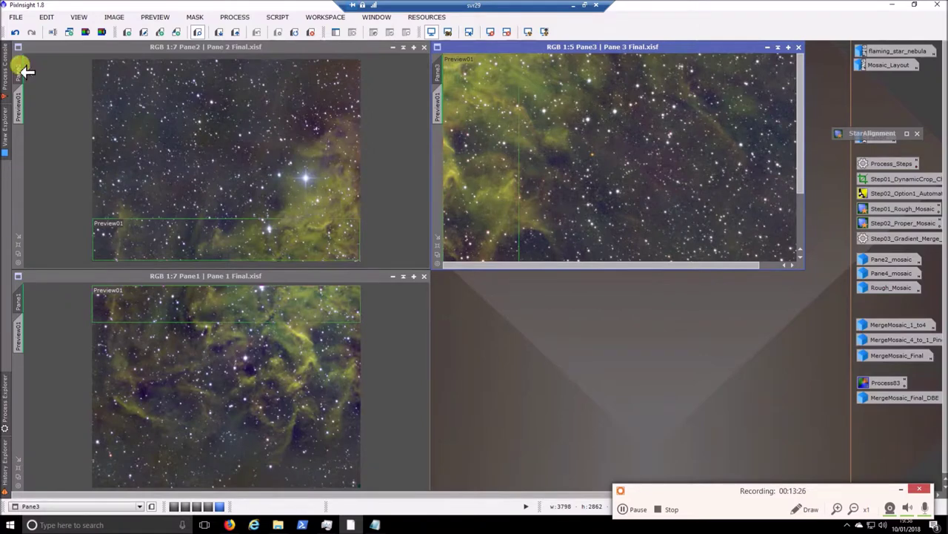
left_click(187, 83)
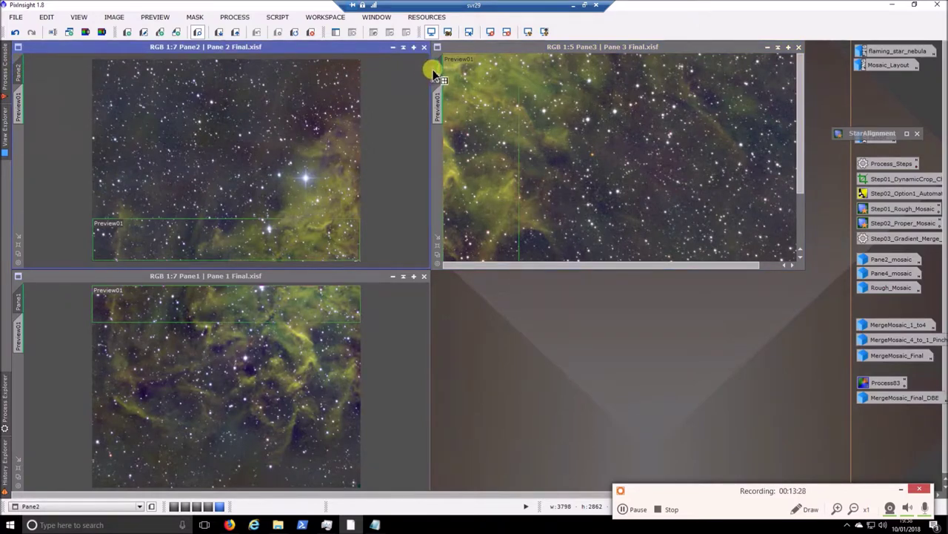
scroll(438, 66, "down", 2)
left_click_drag(917, 129, 887, 151)
double_click(874, 137)
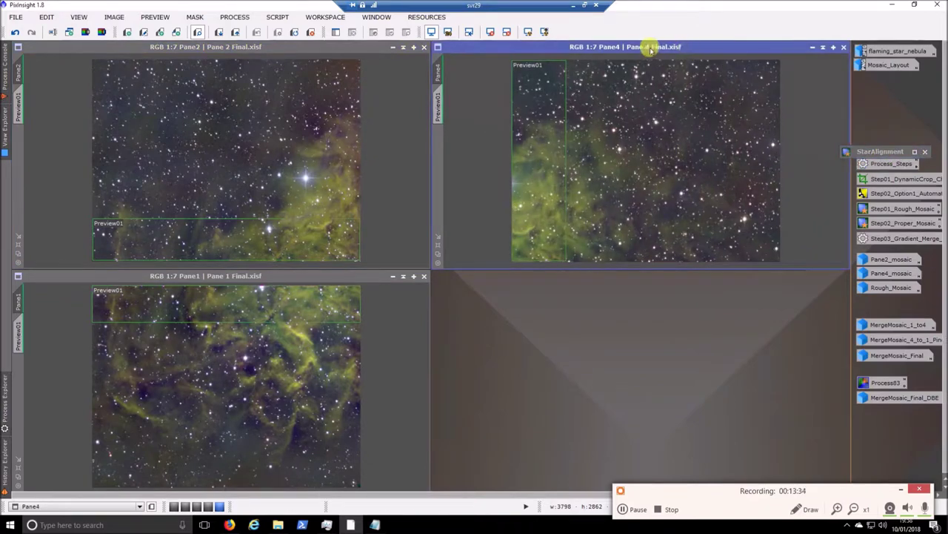
left_click(823, 47)
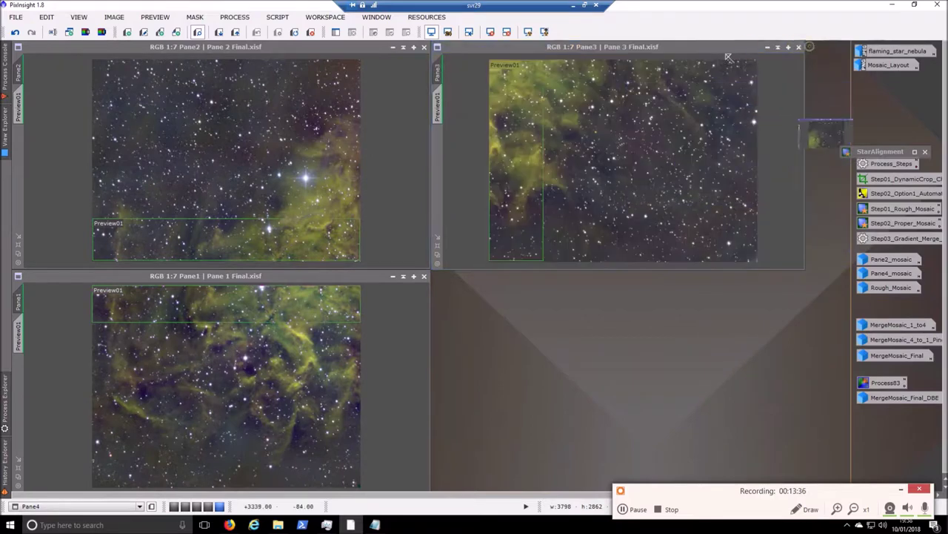
left_click_drag(687, 52, 682, 271)
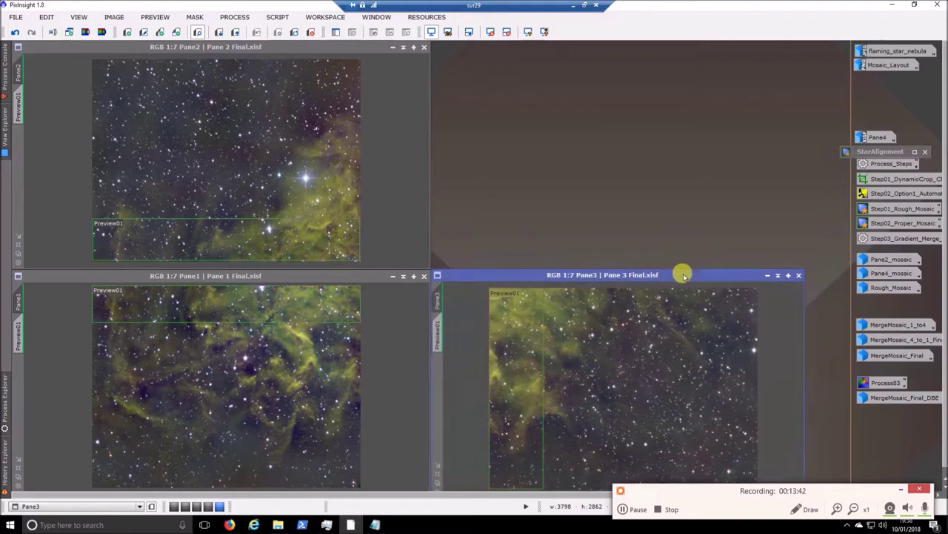
double_click(874, 138)
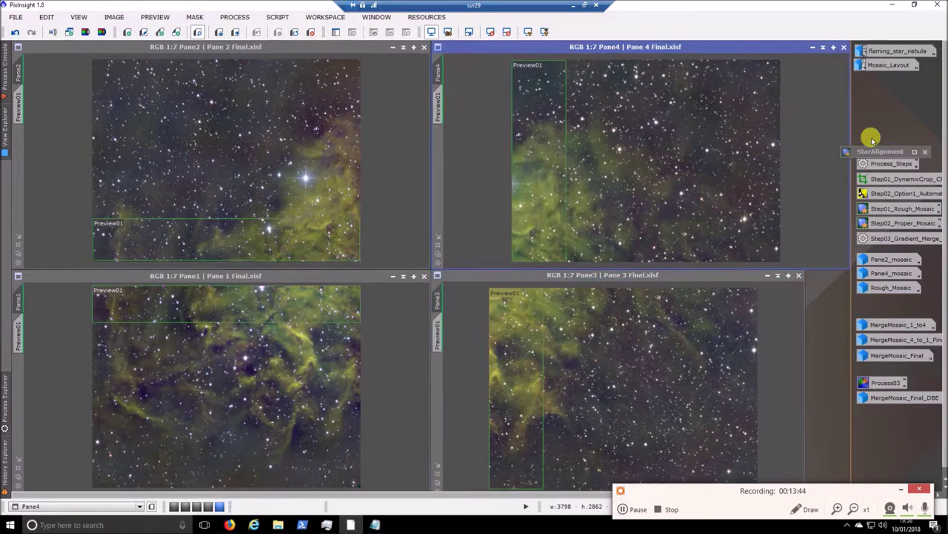
- Delete the Preview01 region from Pane4, Pane2, Pane1 and Pane3
left_click(311, 32)
left_click(226, 49)
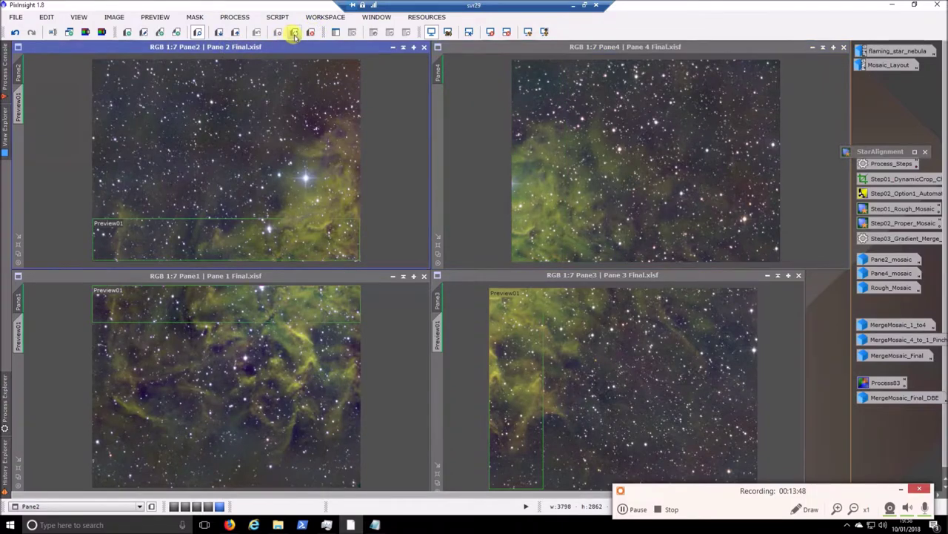
left_click(311, 32)
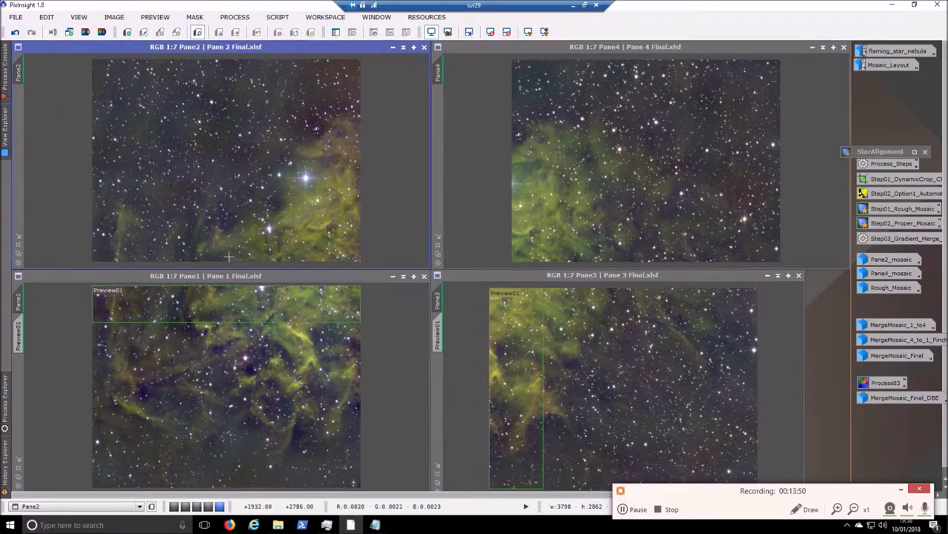
left_click(210, 276)
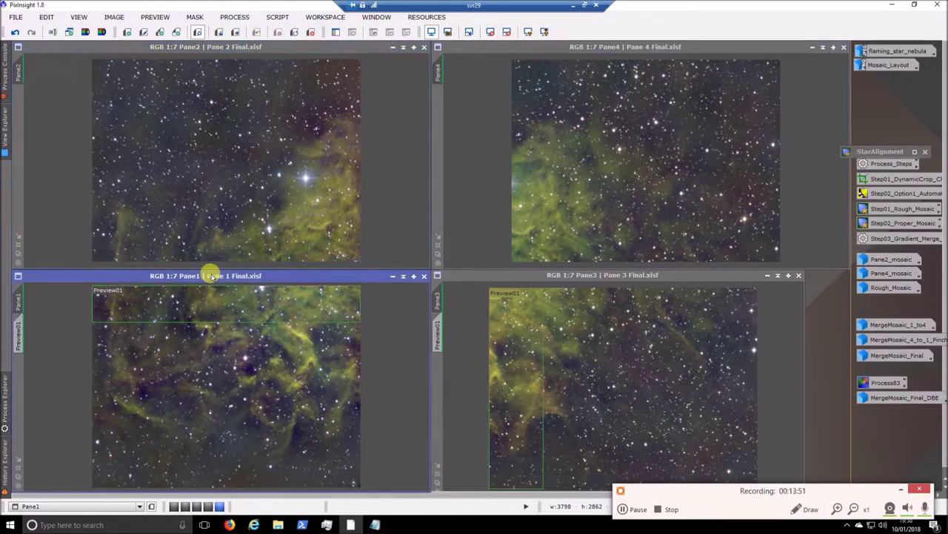
left_click(312, 33)
left_click(572, 277)
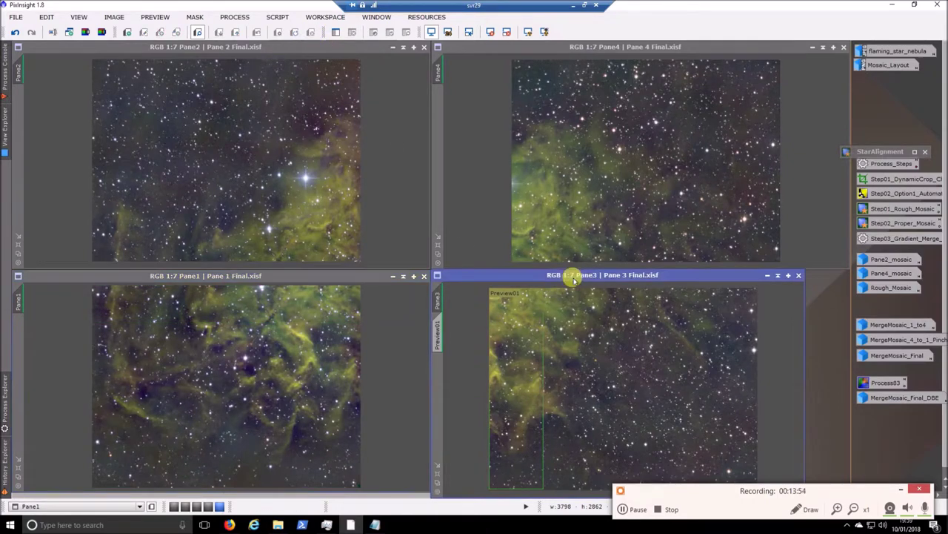
left_click(312, 33)
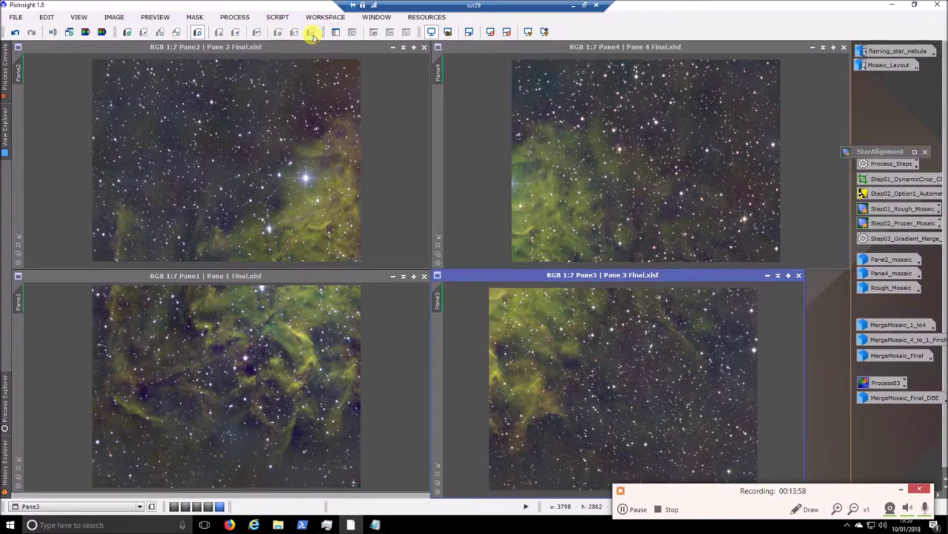
double_click(889, 151)
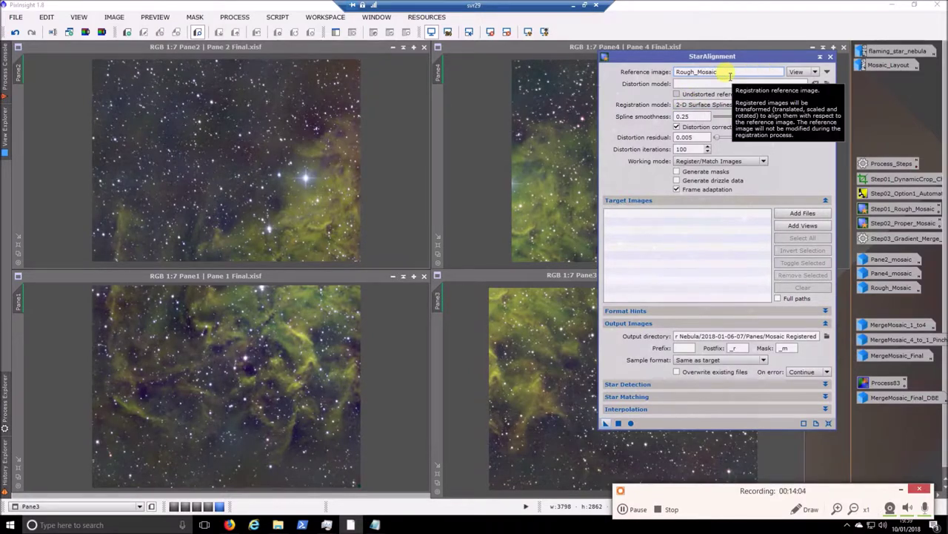
- Bring the Notepad list of 15 mosaic steps up beside StarAlignment
left_click(375, 523)
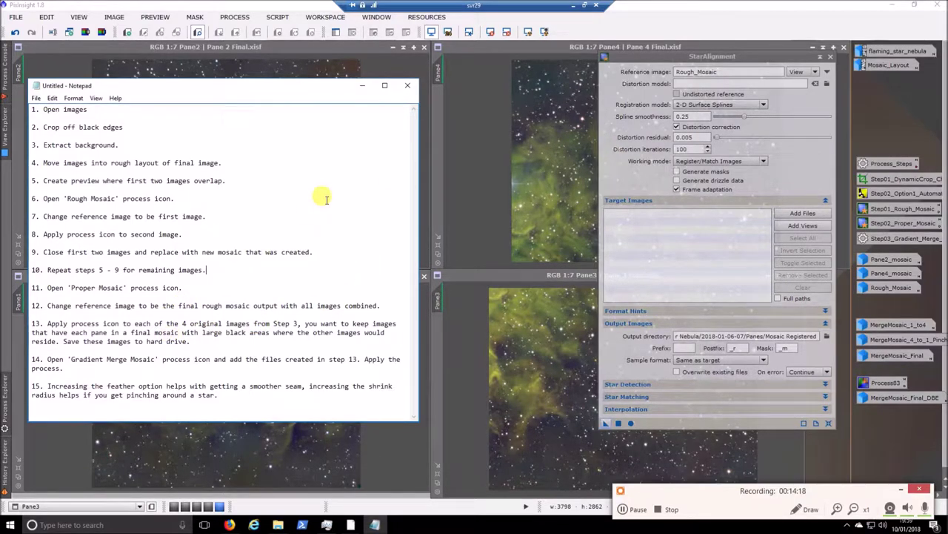
- Minimize the step notes to return to StarAlignment with the Rough_Mosaic reference
left_click(363, 86)
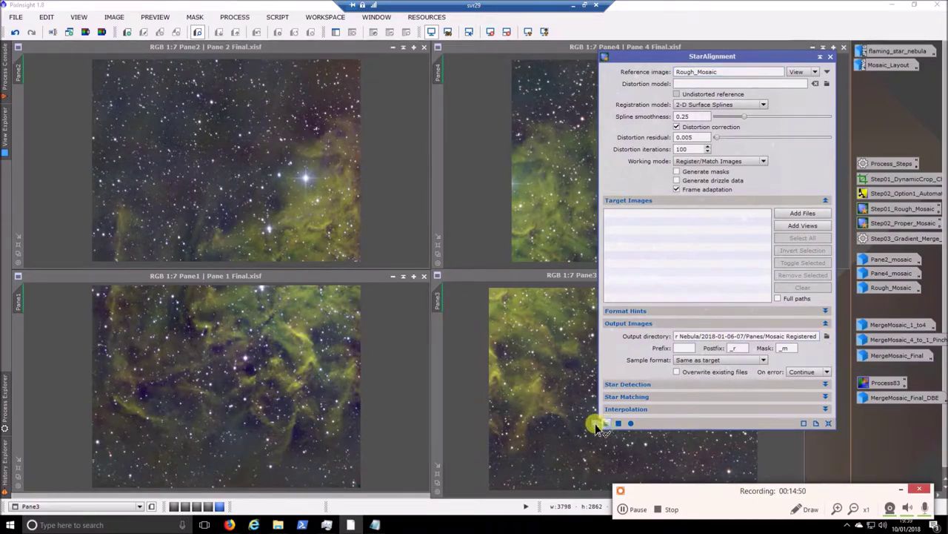
- Register Pane 1 against Rough_Mosaic, auto-stretch the 6880×5269 Pane1_registered, and iconize it
left_click(170, 337)
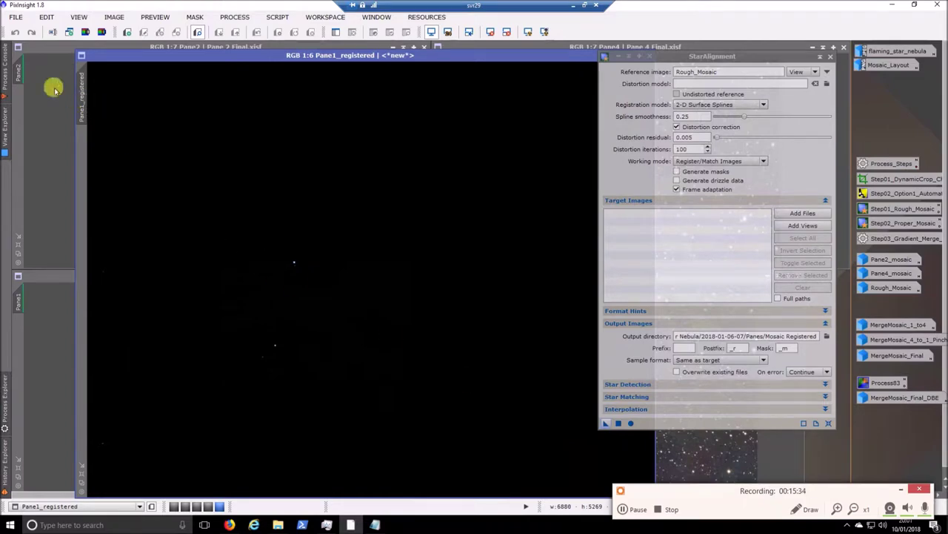
left_click(6, 75)
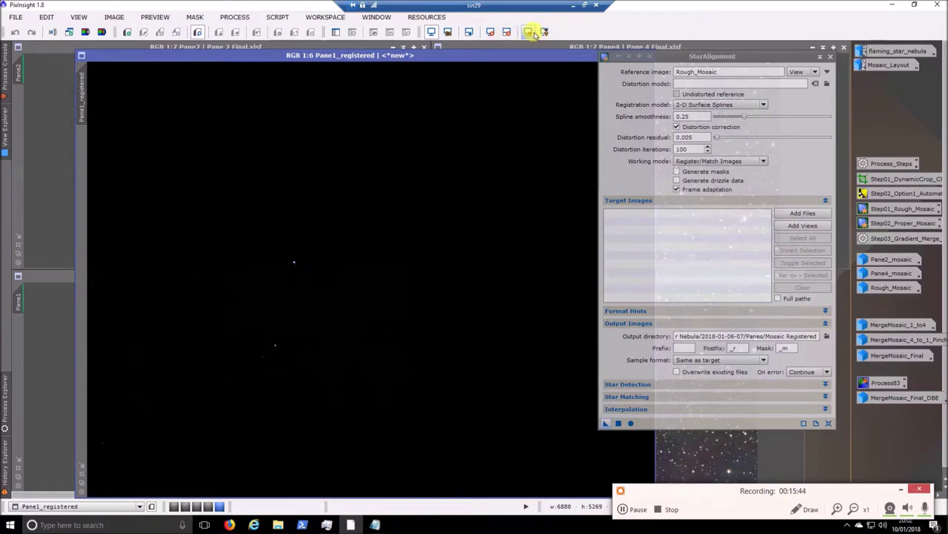
left_click(529, 32)
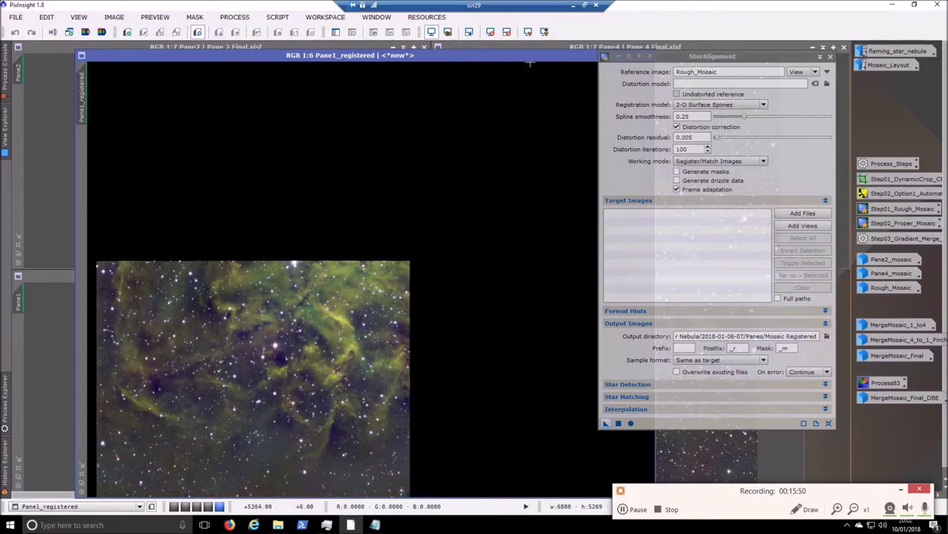
left_click_drag(546, 54, 489, 53)
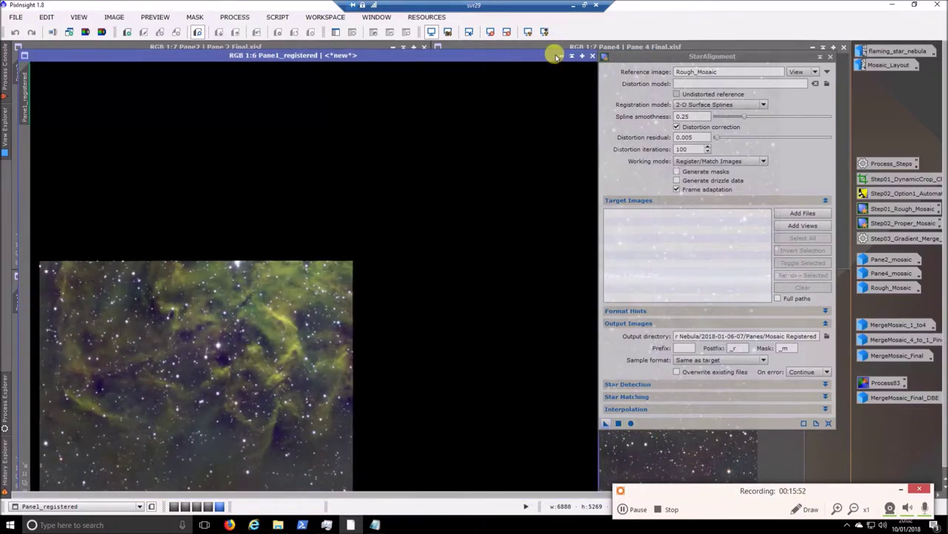
left_click(561, 56)
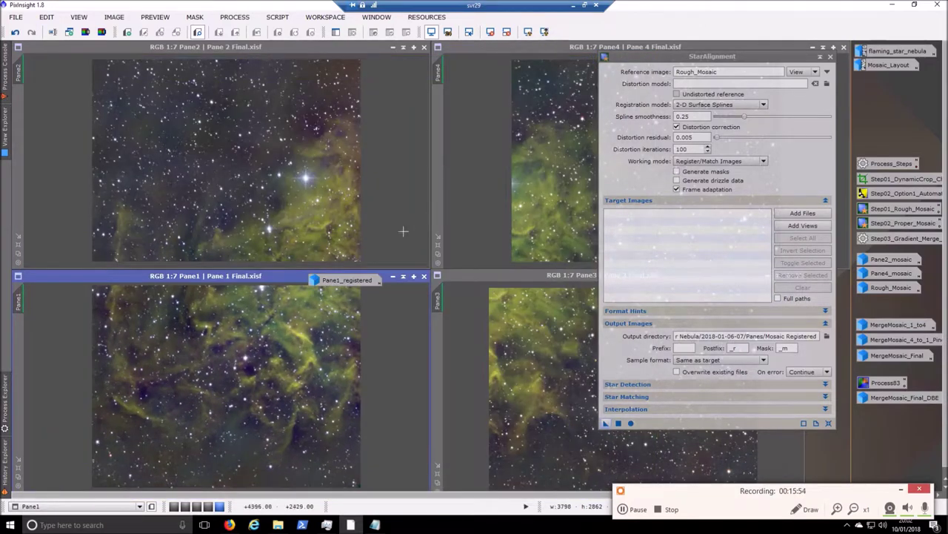
left_click_drag(343, 280, 886, 426)
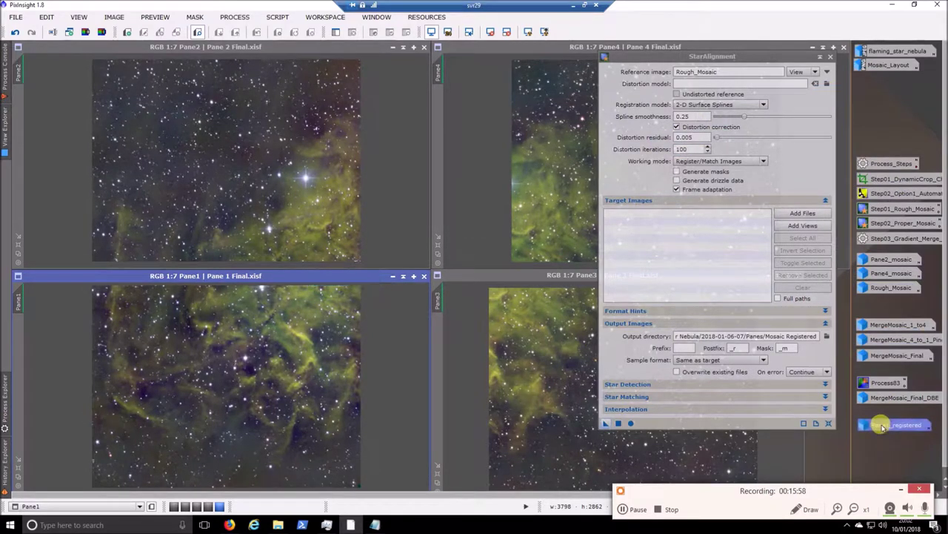
- Tidy the workspace, nudging the Pane1_registered icon lower in the icon column
left_click(608, 419)
left_click(230, 147)
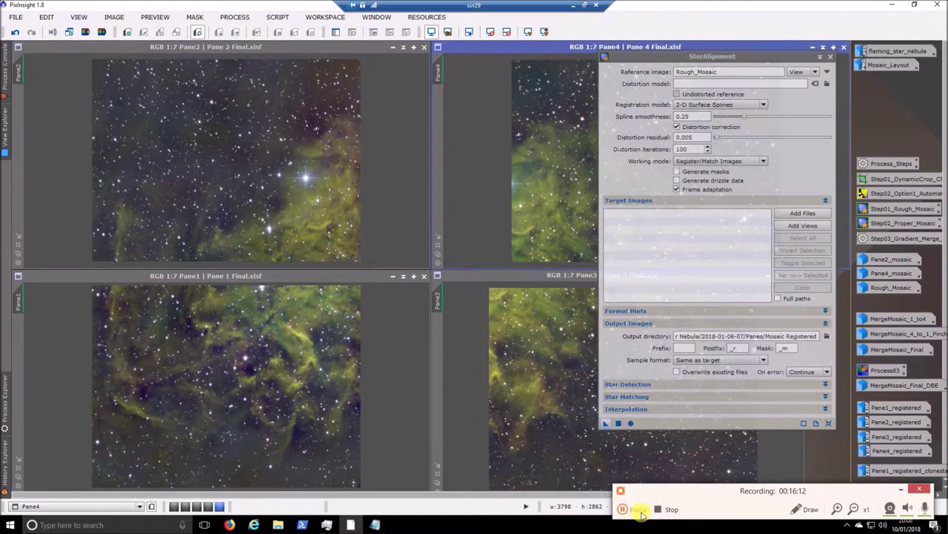
mouse_move(897, 408)
left_mouse_down()
mouse_move(904, 450)
mouse_move(902, 408)
left_mouse_up()
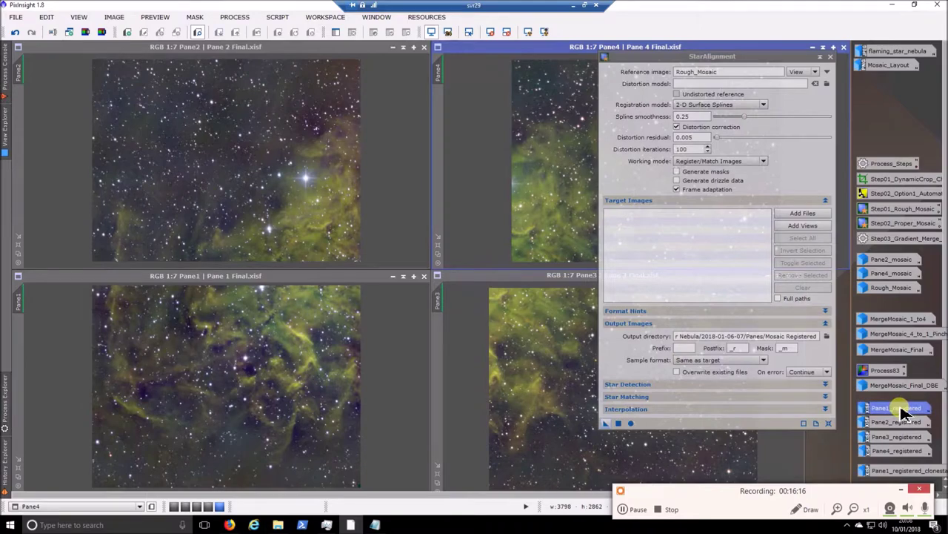
left_click(899, 407)
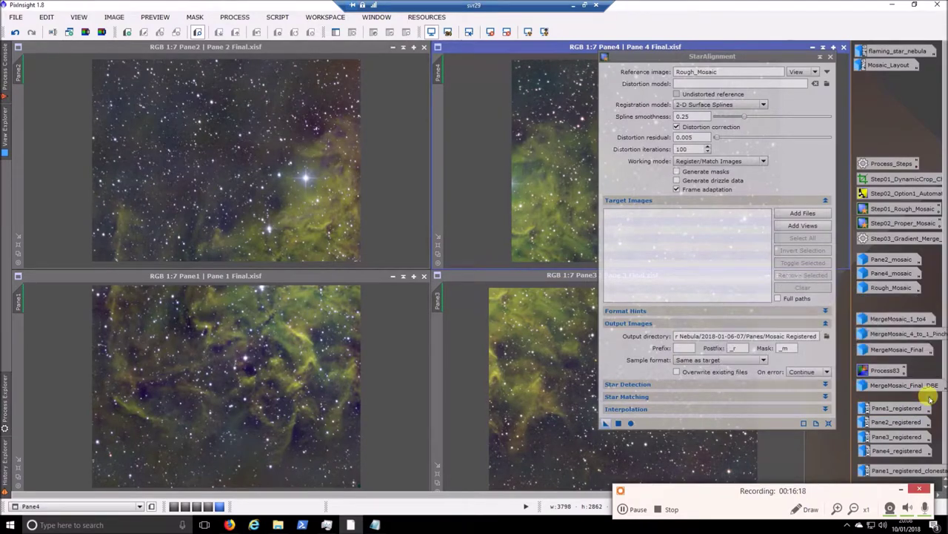
- Open Pane1_registered, reposition its window, and bring up the Mosaic Registered folder
double_click(876, 405)
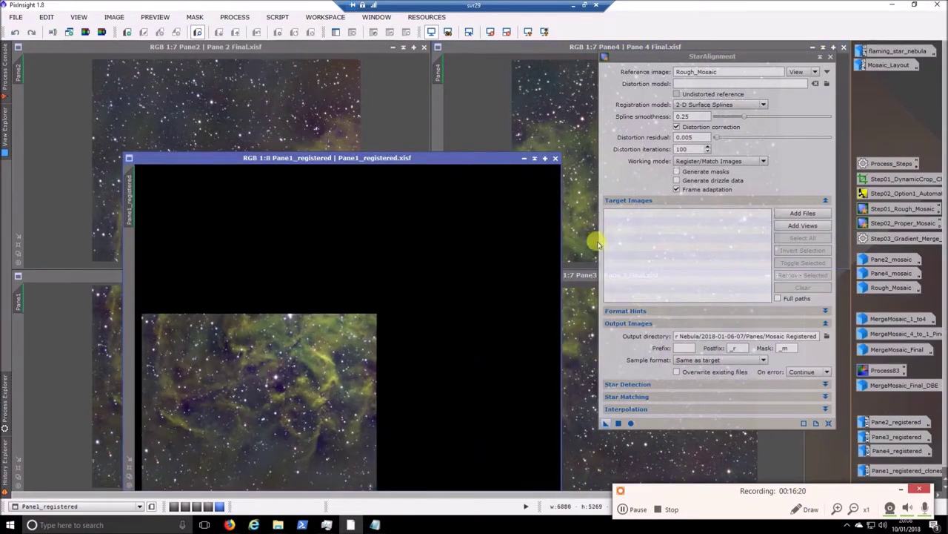
left_click_drag(459, 158, 432, 105)
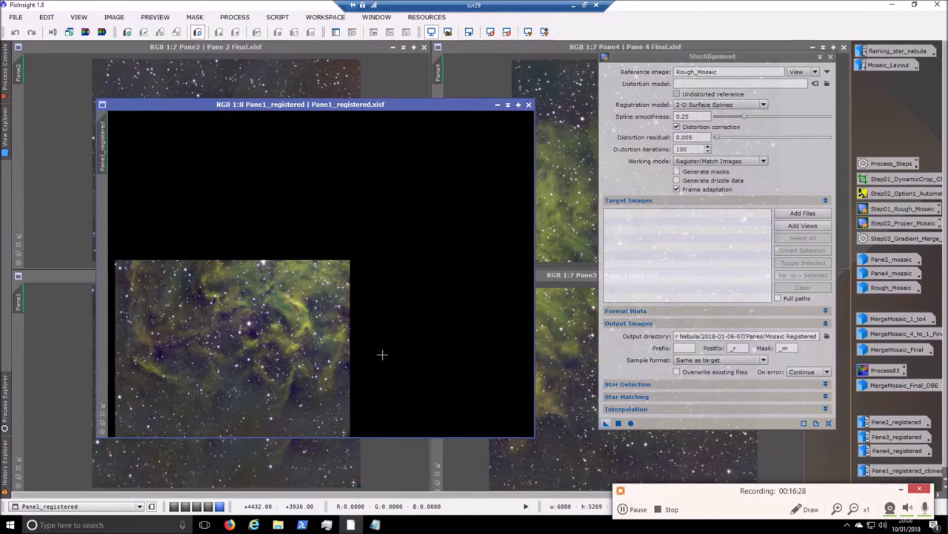
left_click(278, 524)
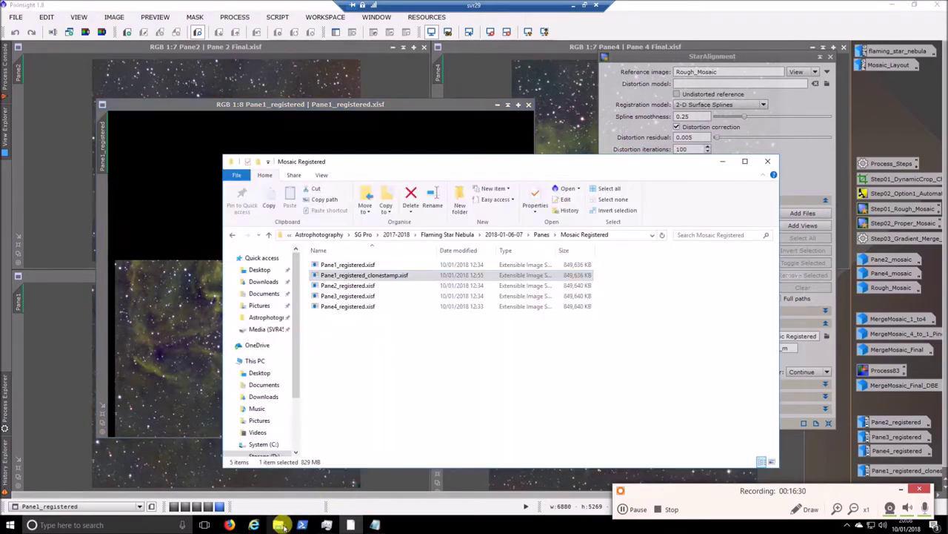
- Minimize the Mosaic Registered File Explorer window
left_click(724, 161)
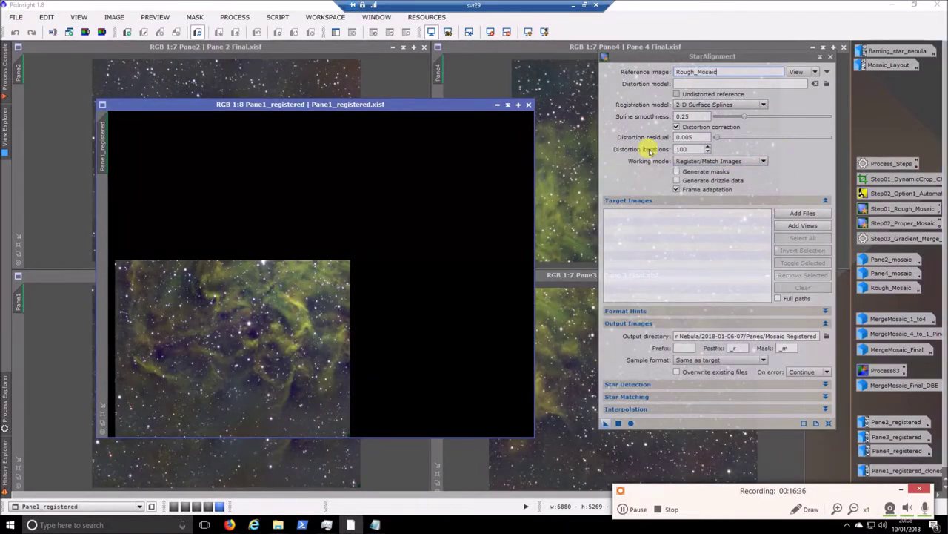
- Iconize Pane1_registered and Pane1–Pane4, close StarAlignment, and briefly check the Notepad steps
left_click(497, 104)
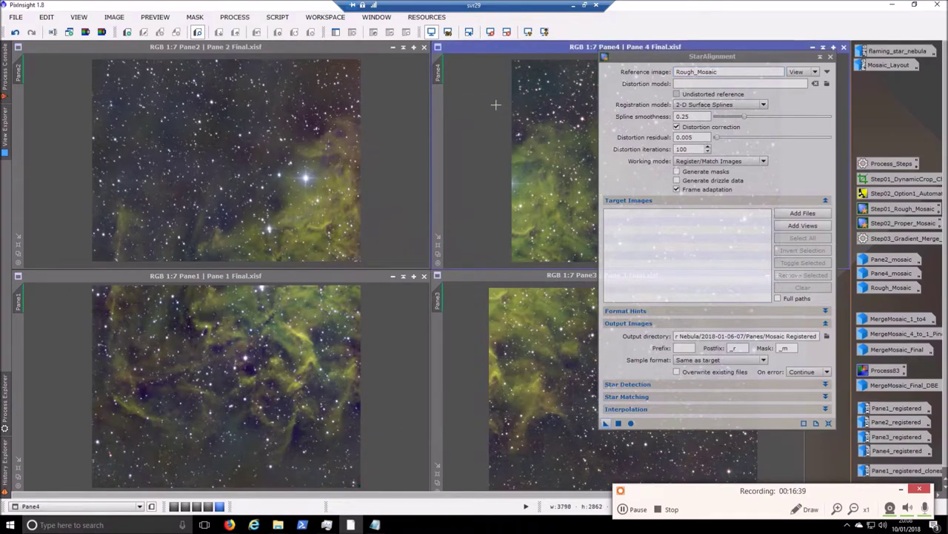
left_click(393, 46)
left_click(392, 276)
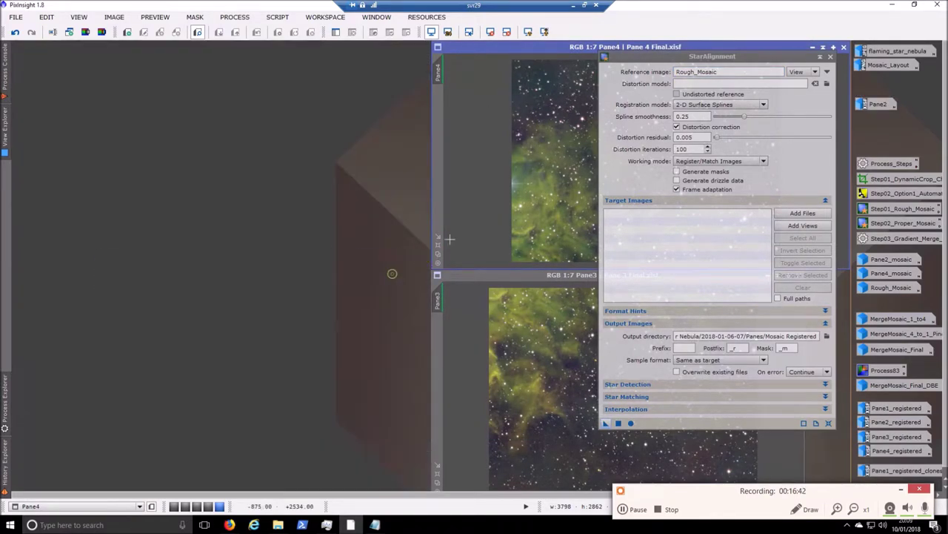
left_click(820, 56)
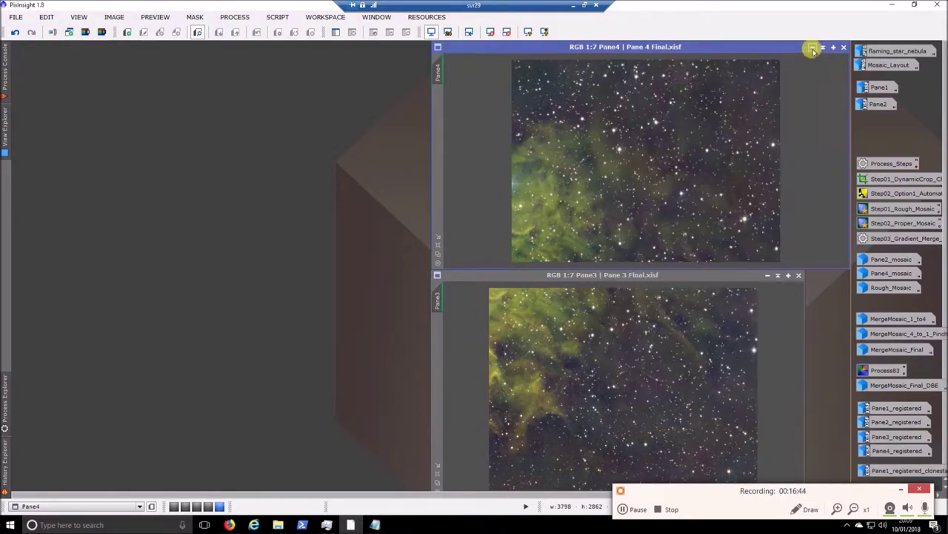
left_click(812, 46)
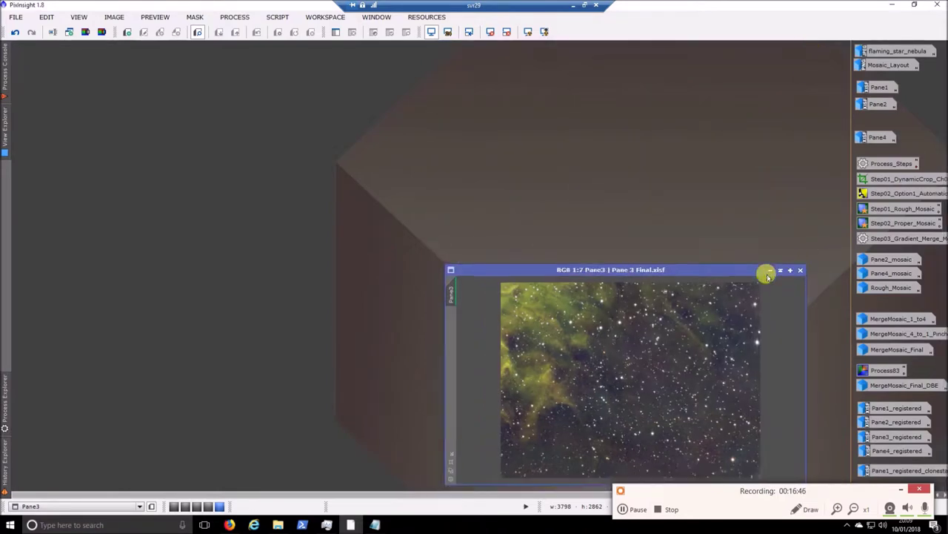
left_click(767, 275)
left_click(373, 524)
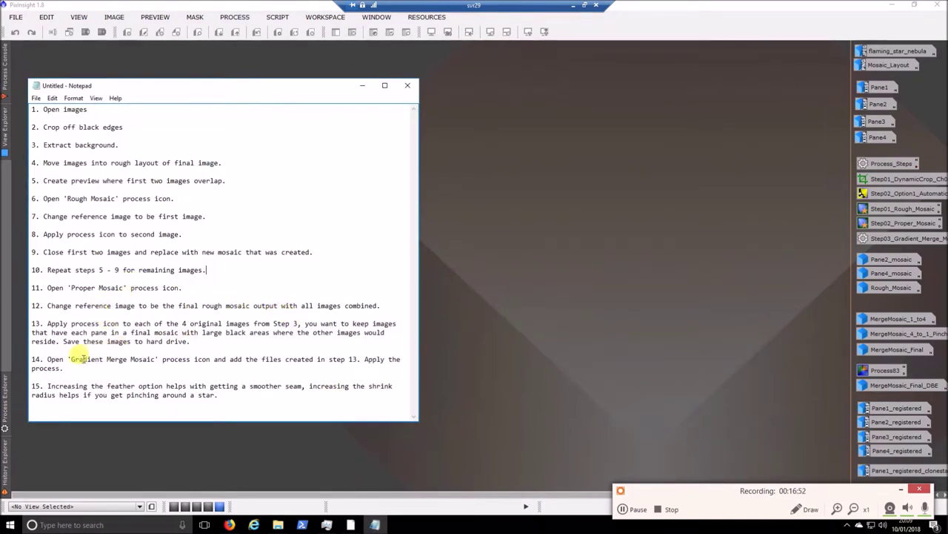
left_click(646, 322)
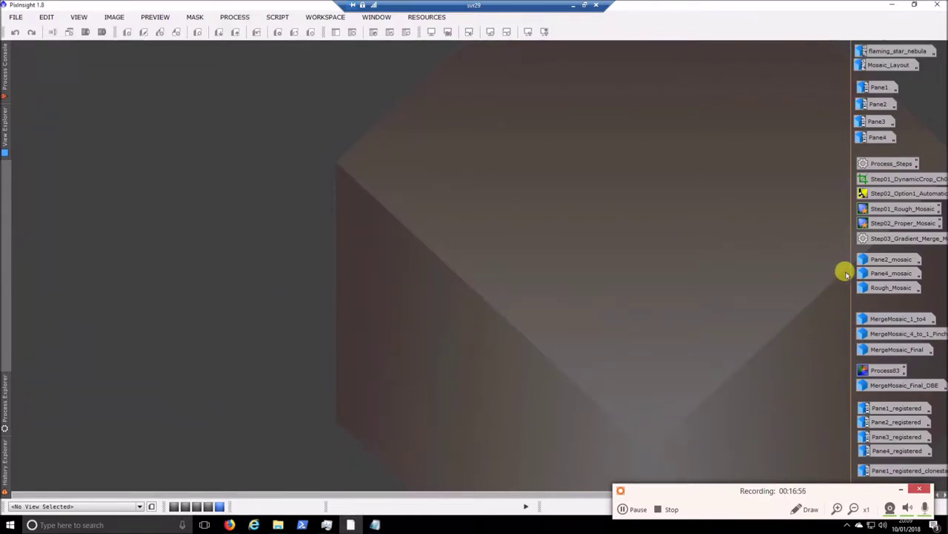
- Load the Step03_Gradient_Merge_Mosaic settings: four registered panes, Overlay, feather radius 15
double_click(910, 238)
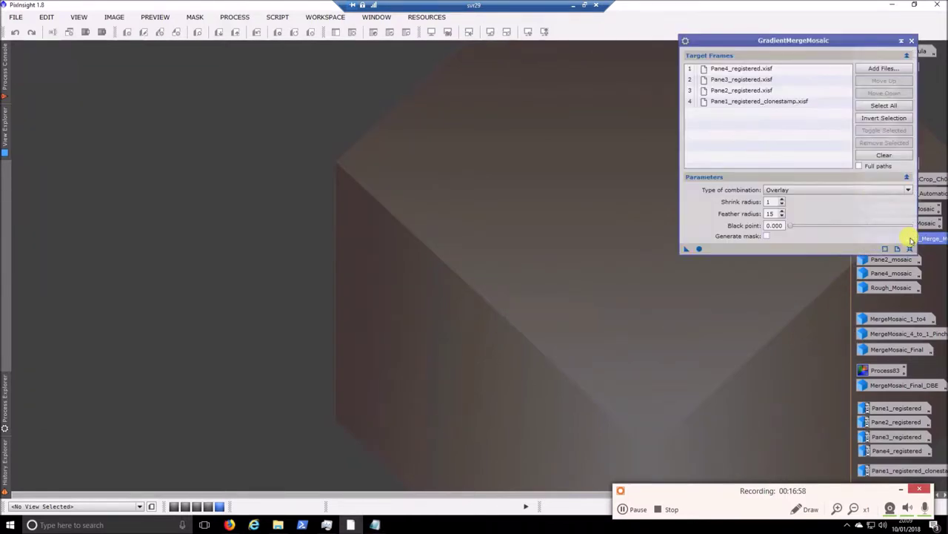
left_click_drag(811, 41, 729, 89)
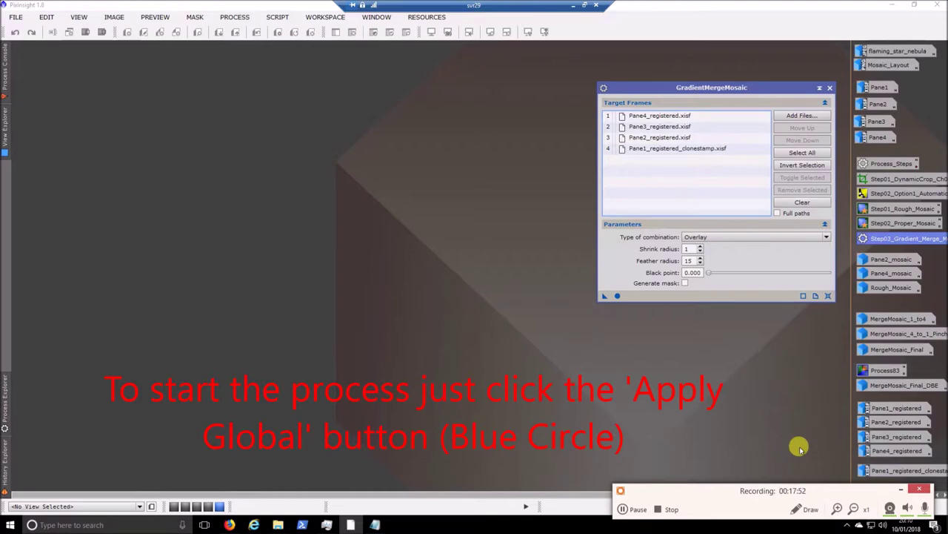
double_click(891, 320)
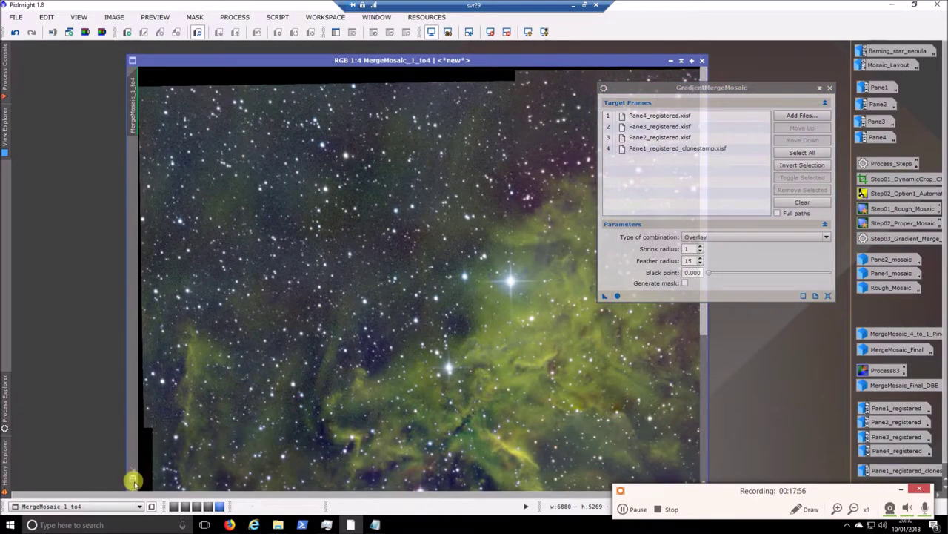
scroll(206, 260, "down", 1)
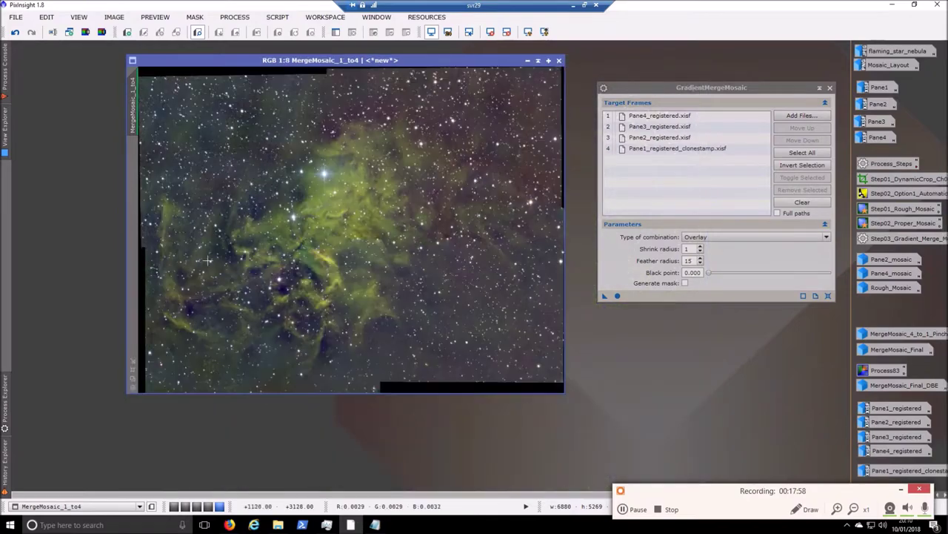
left_click_drag(343, 59, 256, 78)
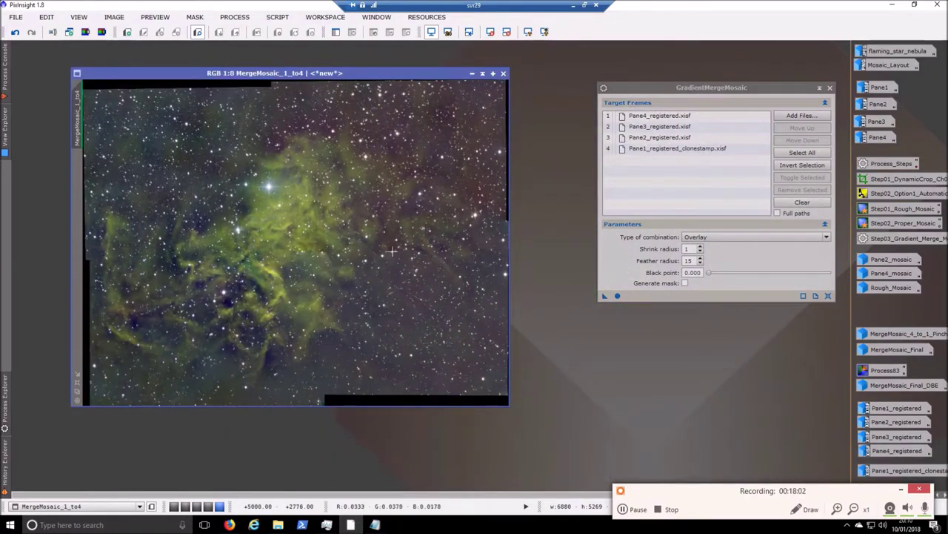
scroll(391, 251, "up", 5)
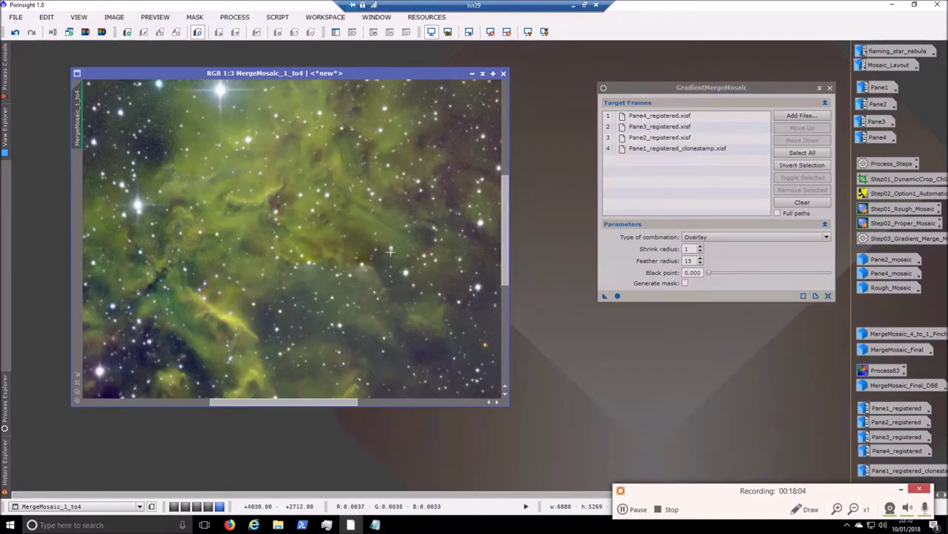
left_click_drag(282, 402, 356, 404)
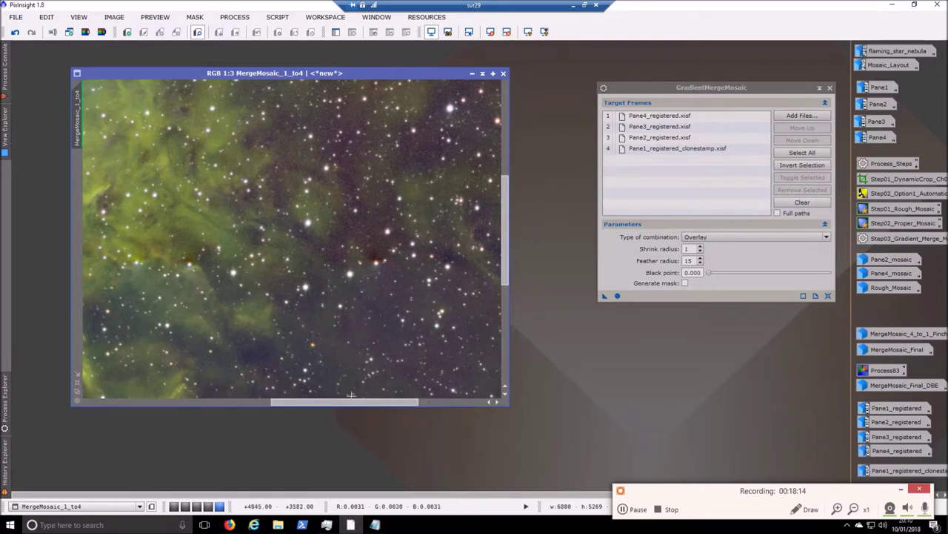
left_click(76, 391)
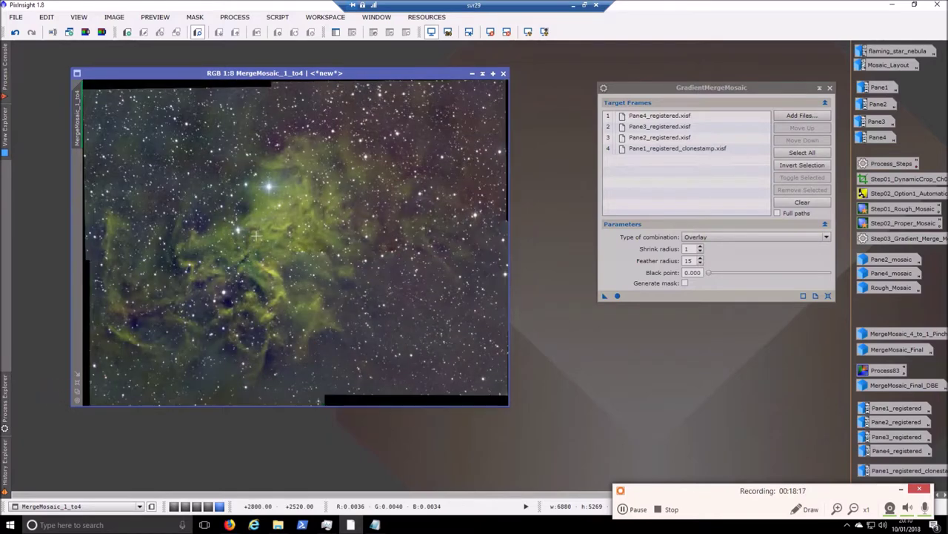
left_click(471, 75)
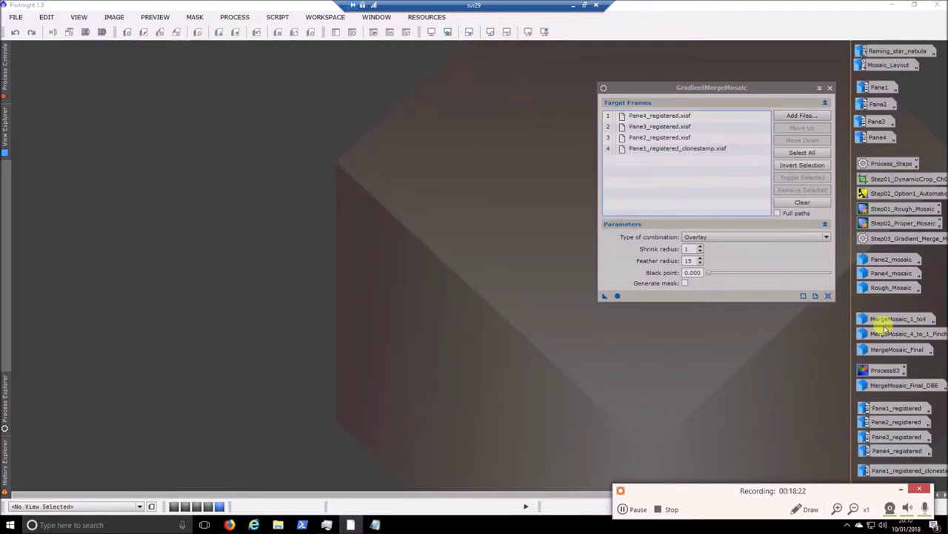
- View MergeMosaic_4_to_1_Pinched_Star at 1:2 on the star; shade GradientMergeMosaic top right
double_click(908, 335)
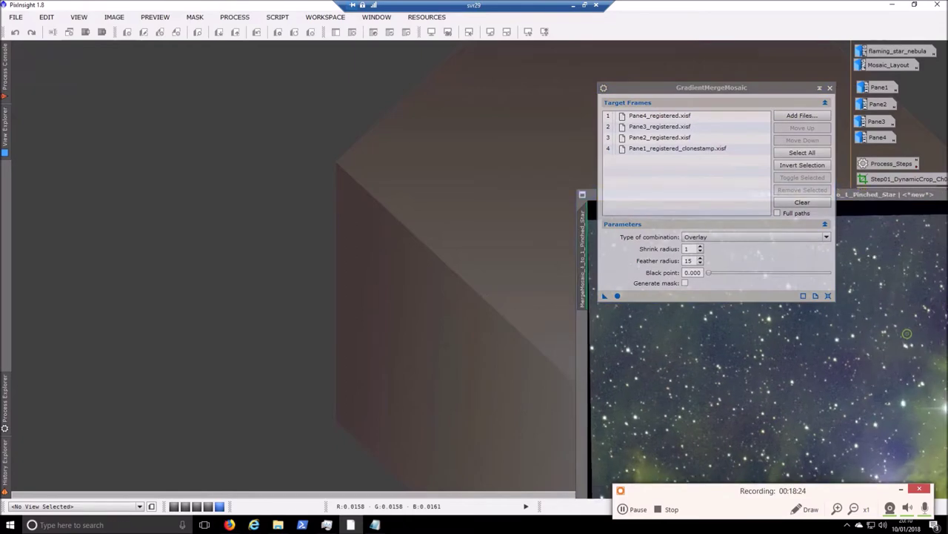
left_click_drag(819, 192, 412, 55)
left_click(77, 475)
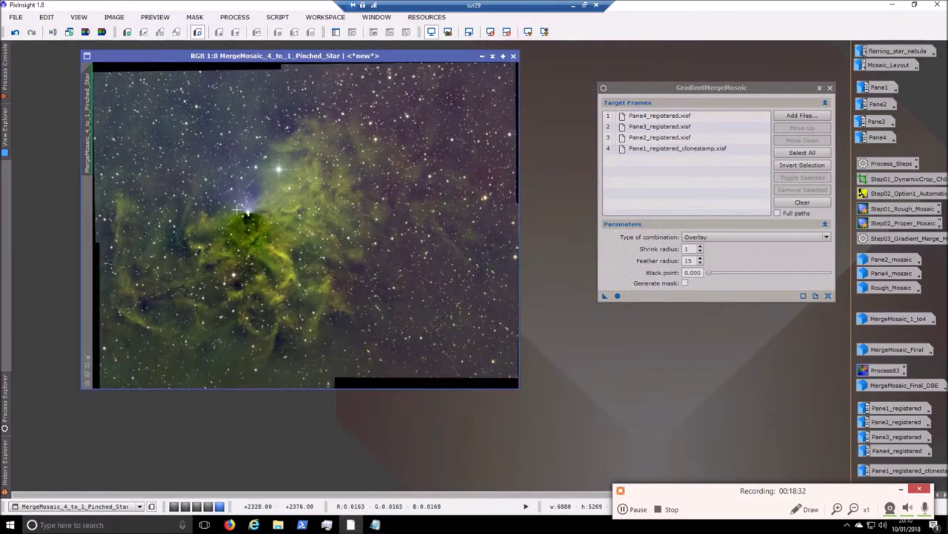
scroll(237, 209, "up", 5)
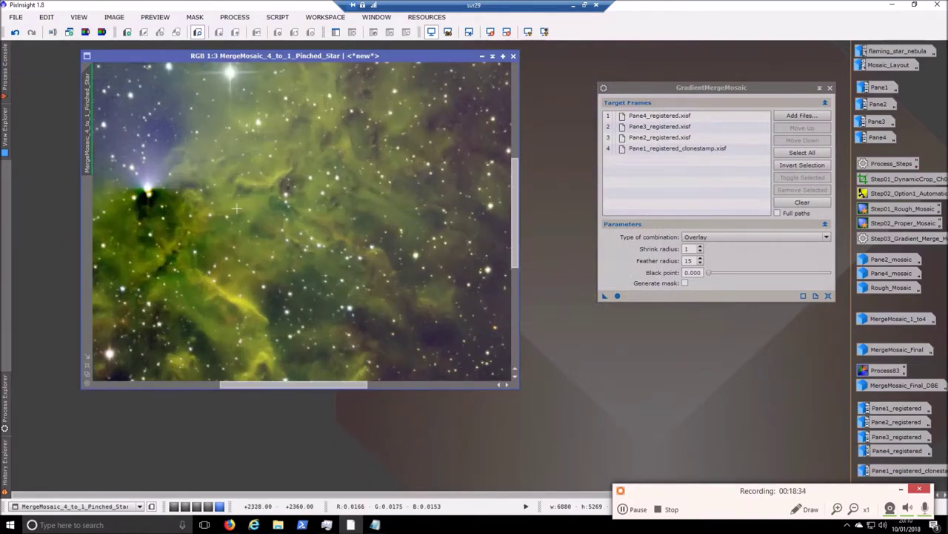
scroll(237, 209, "up", 1)
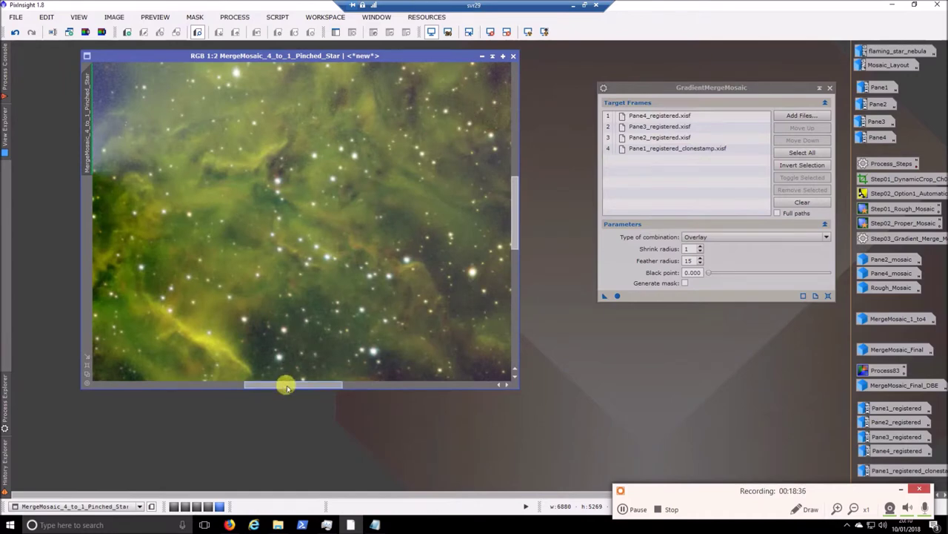
left_click_drag(287, 386, 241, 384)
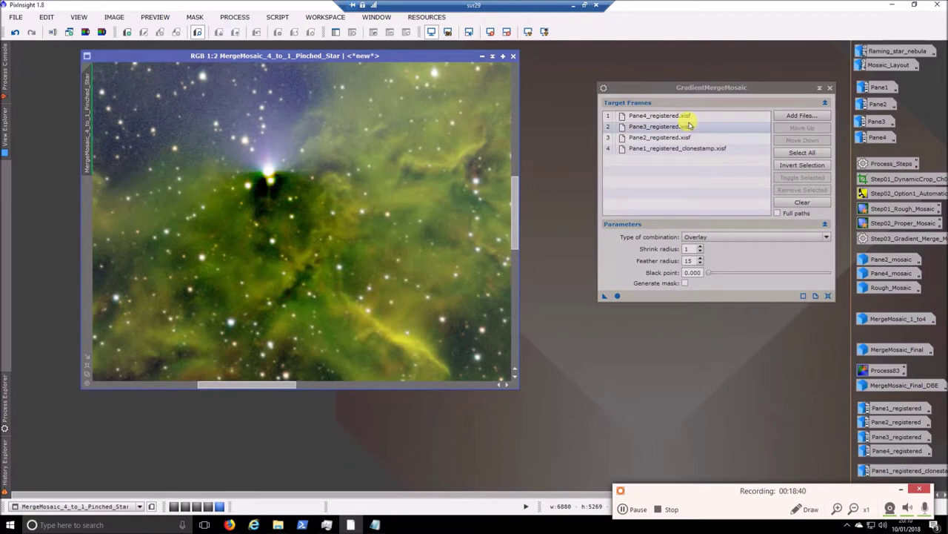
left_click(831, 88)
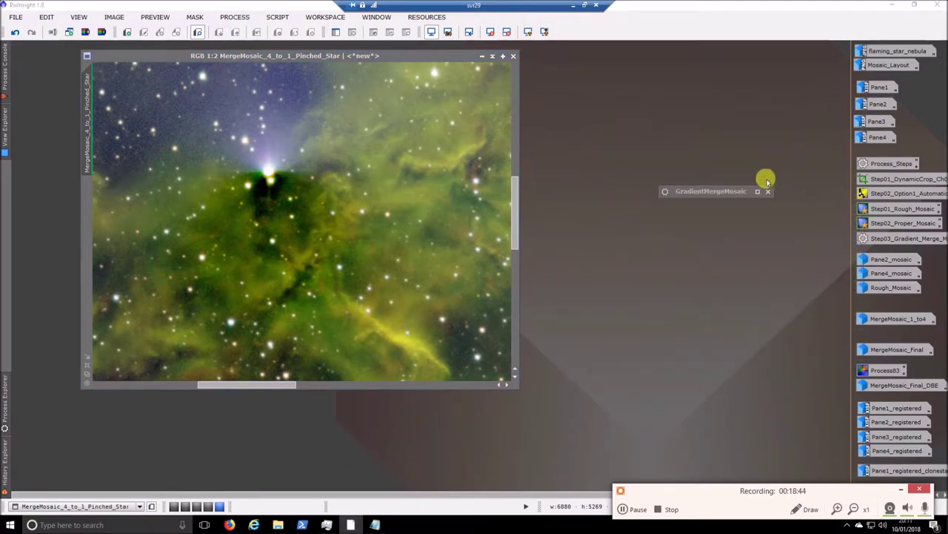
left_click_drag(731, 191, 796, 52)
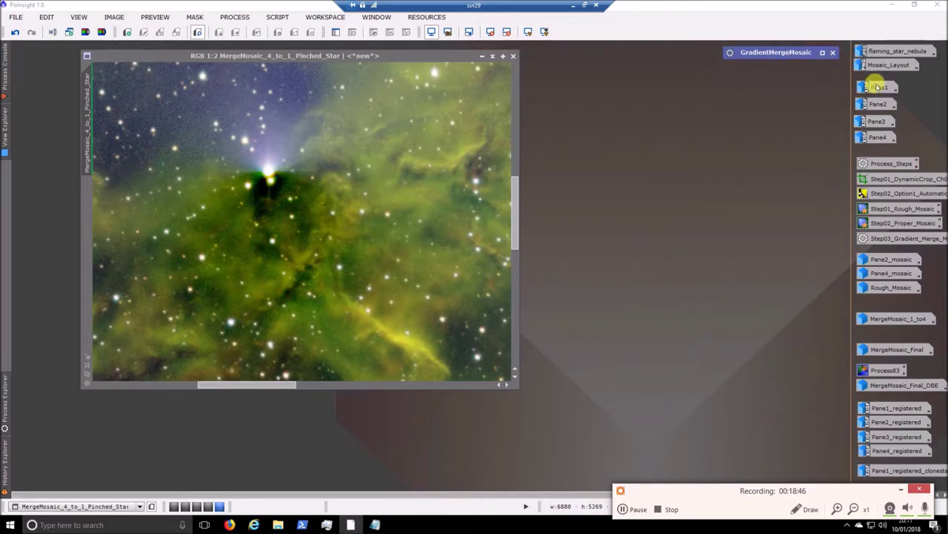
- Compare Pane 1 Final at 1:2 beside the mosaic, then fit the mosaic and iconize Pane1
double_click(878, 88)
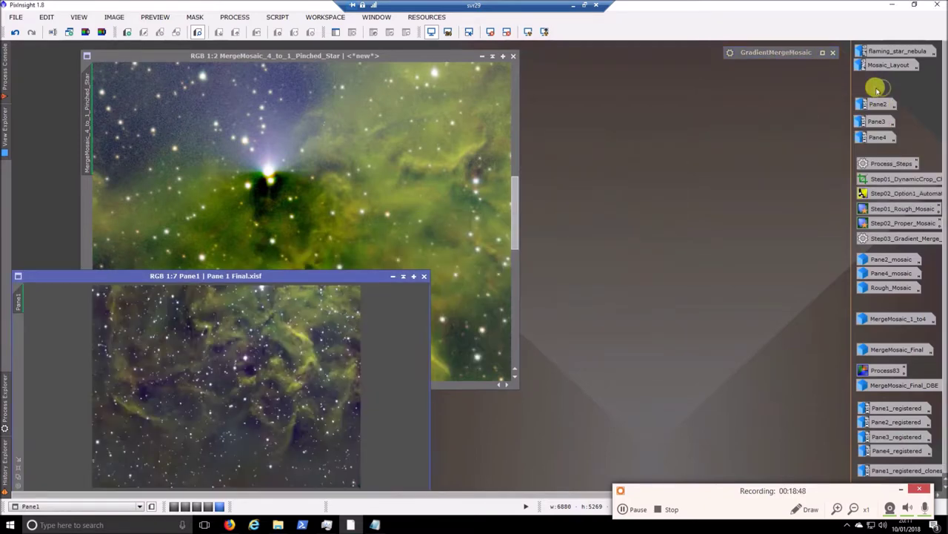
left_click_drag(274, 276, 645, 191)
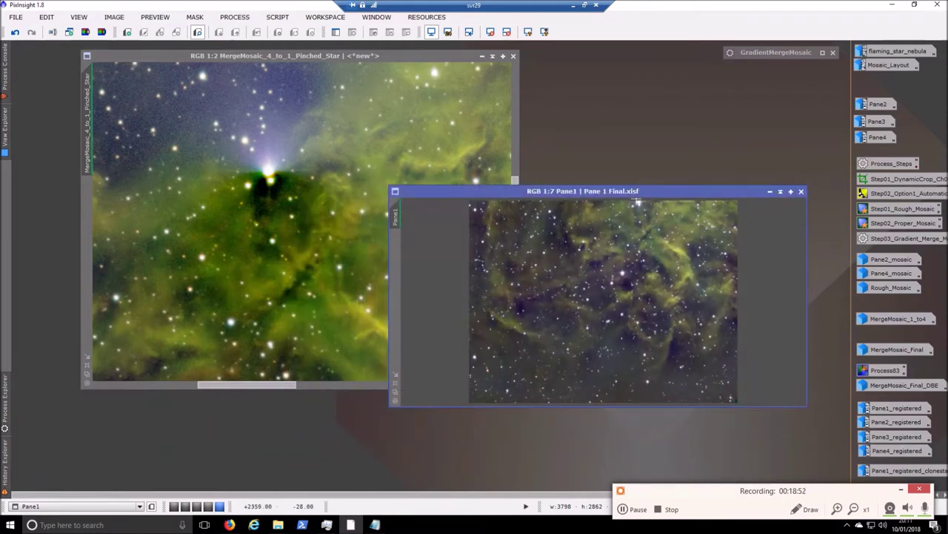
scroll(639, 200, "up", 4)
scroll(638, 200, "up", 1)
left_click_drag(804, 290, 808, 217)
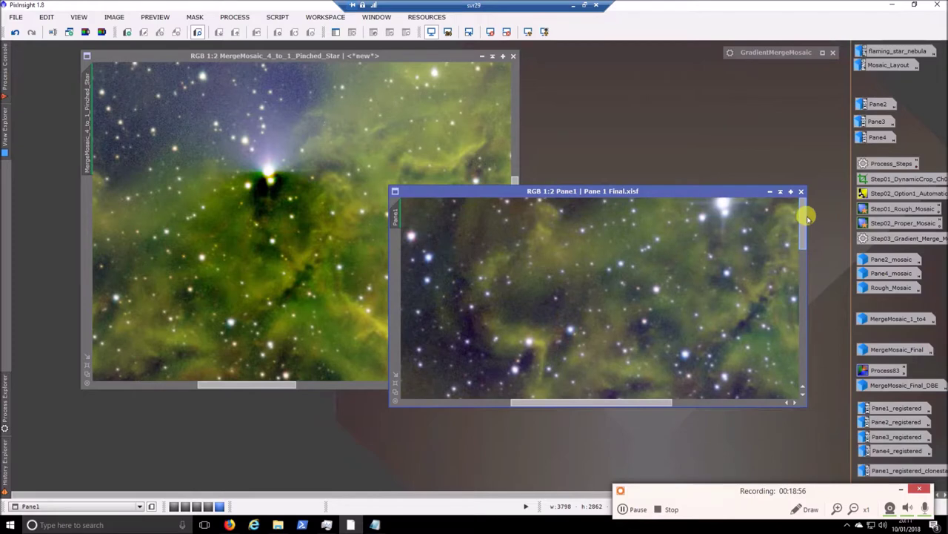
left_click(722, 190)
left_click(88, 373)
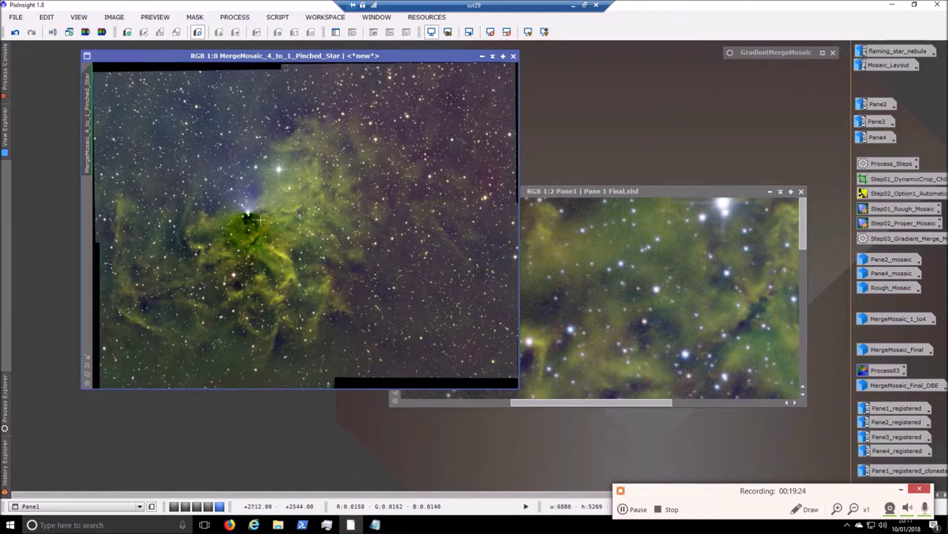
left_click(769, 191)
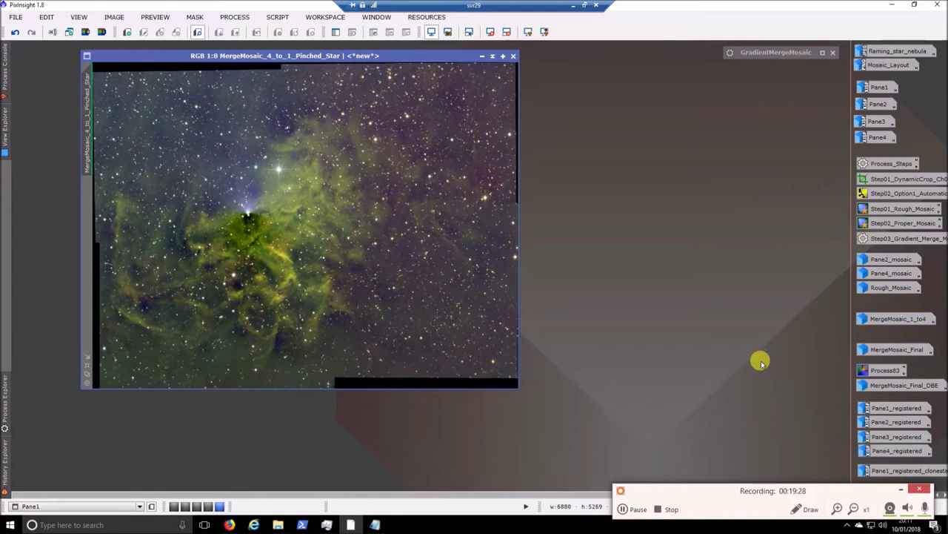
- Zoom into Pane1_registered_clonestamp to inspect its black region, then iconize it
double_click(900, 470)
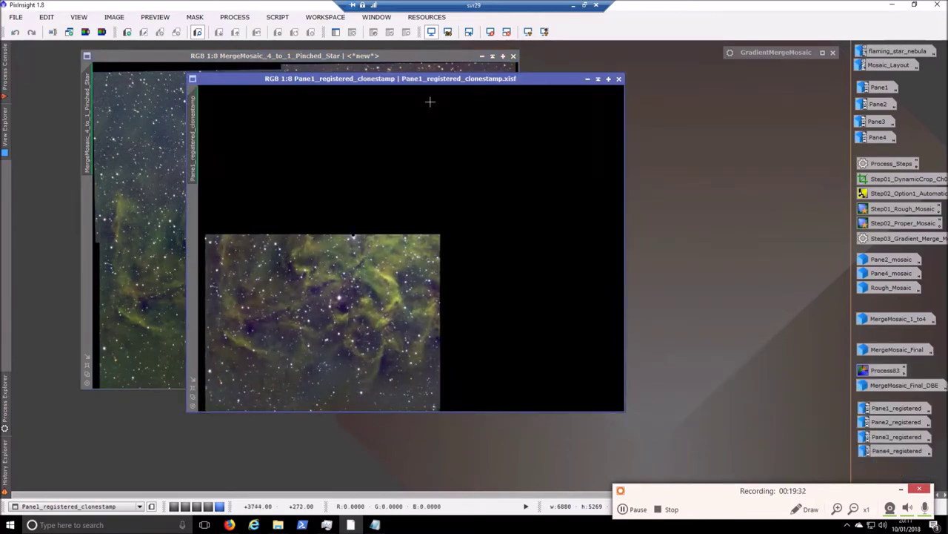
left_click_drag(406, 81, 359, 103)
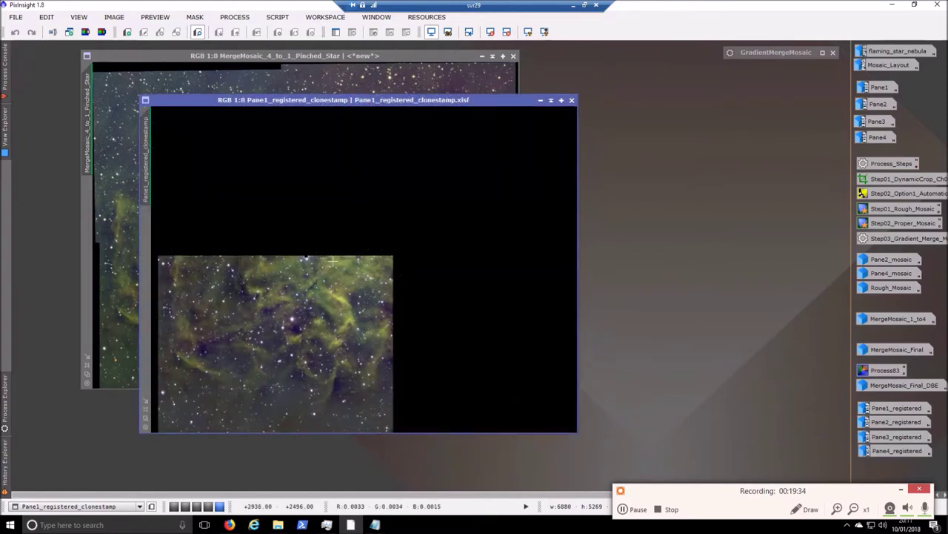
scroll(305, 257, "up", 6)
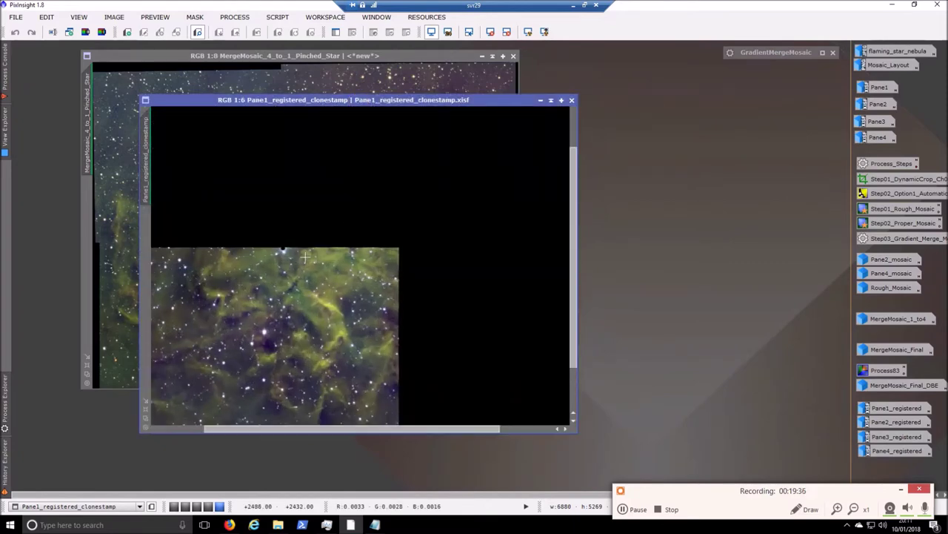
left_click_drag(364, 429, 316, 429)
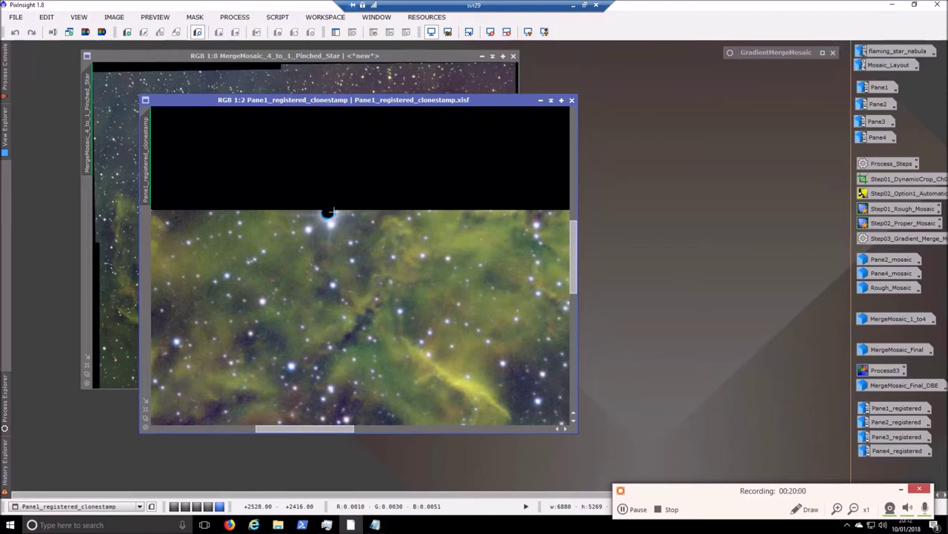
left_click(539, 100)
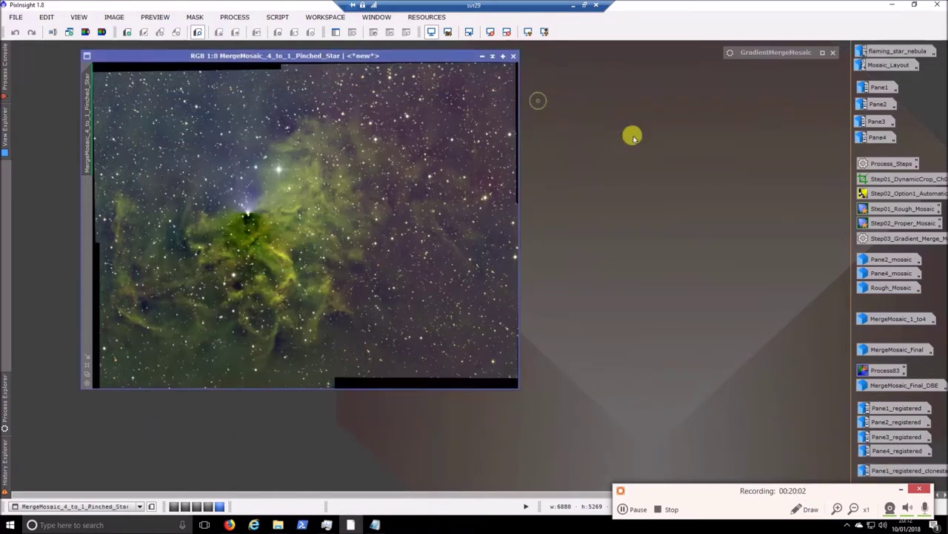
- Reopen the Step03 GradientMergeMosaic settings, iconize the pinched-star mosaic, and restore MergeMosaic_Final
double_click(890, 237)
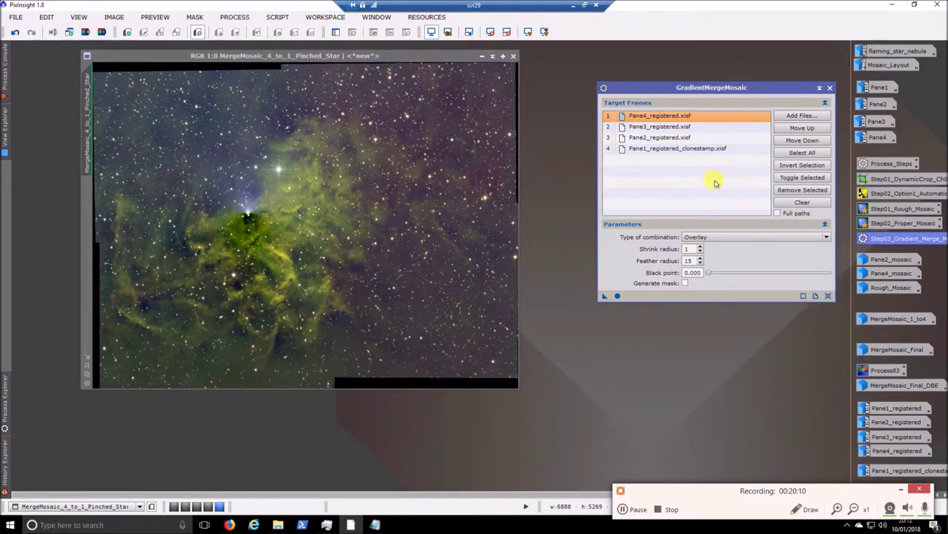
mouse_move(892, 411)
left_click(480, 57)
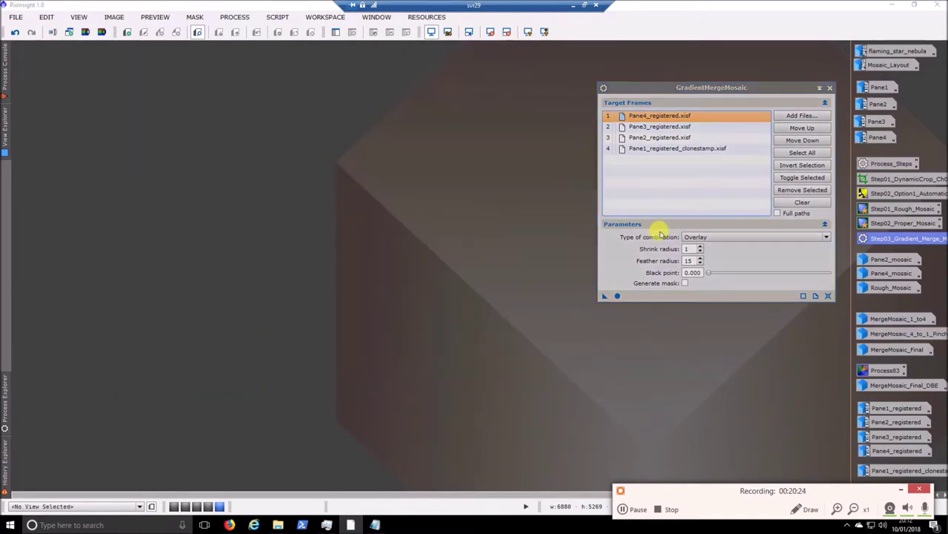
mouse_move(888, 352)
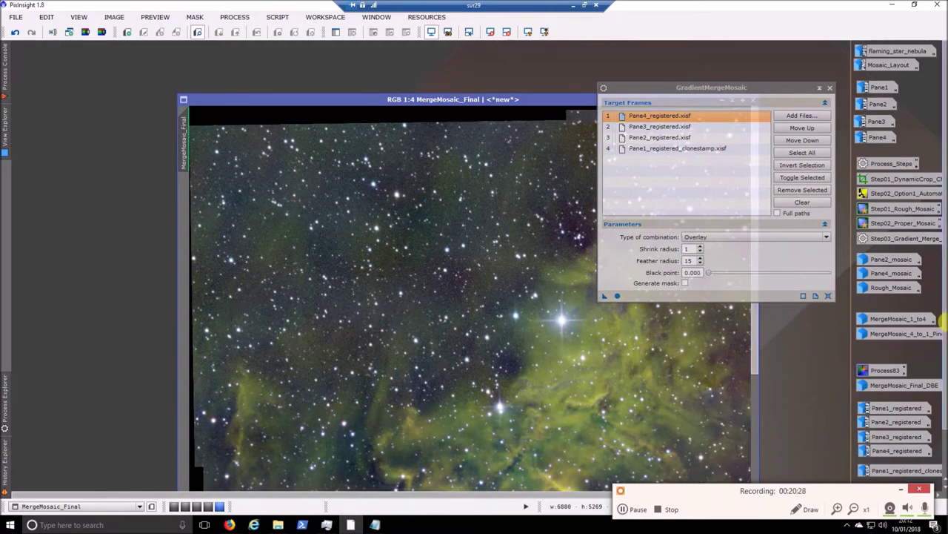
- Zoom out until the whole MergeMosaic_Final is visible, then bring up the Notepad step list
left_click_drag(514, 99, 449, 44)
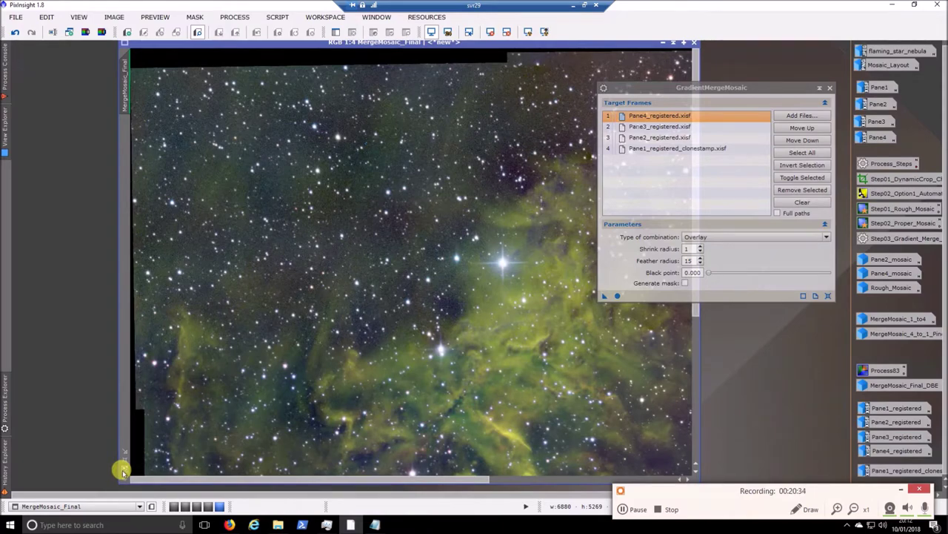
key("ctrl+minus")
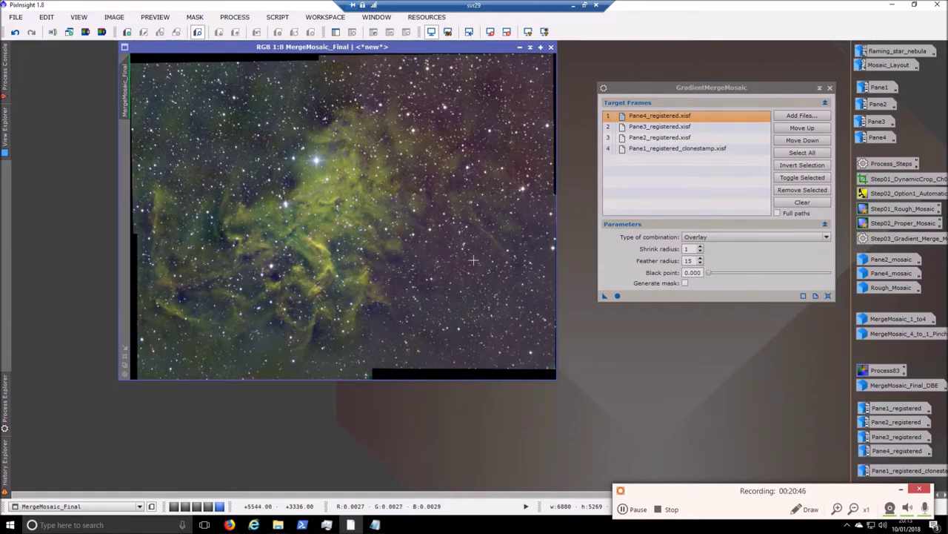
scroll(381, 234, "down", 1)
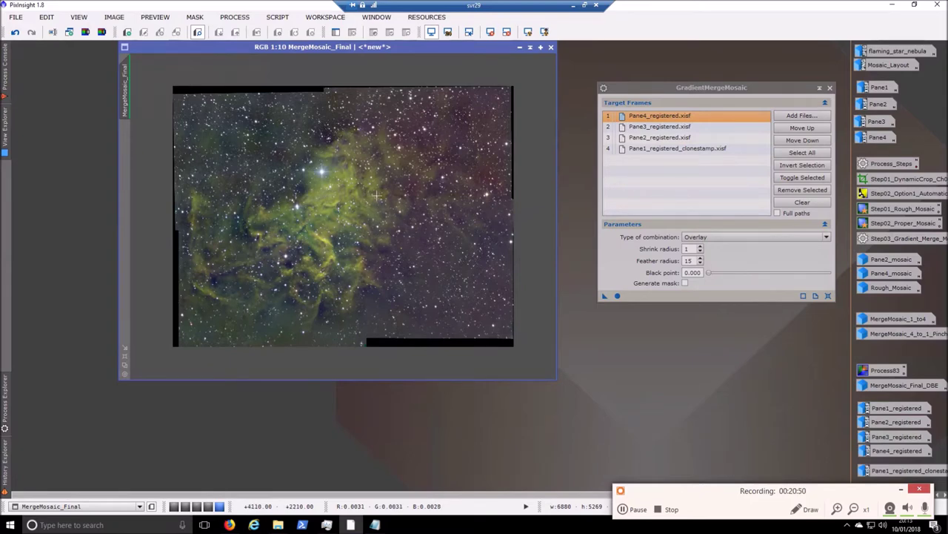
scroll(377, 194, "up", 1)
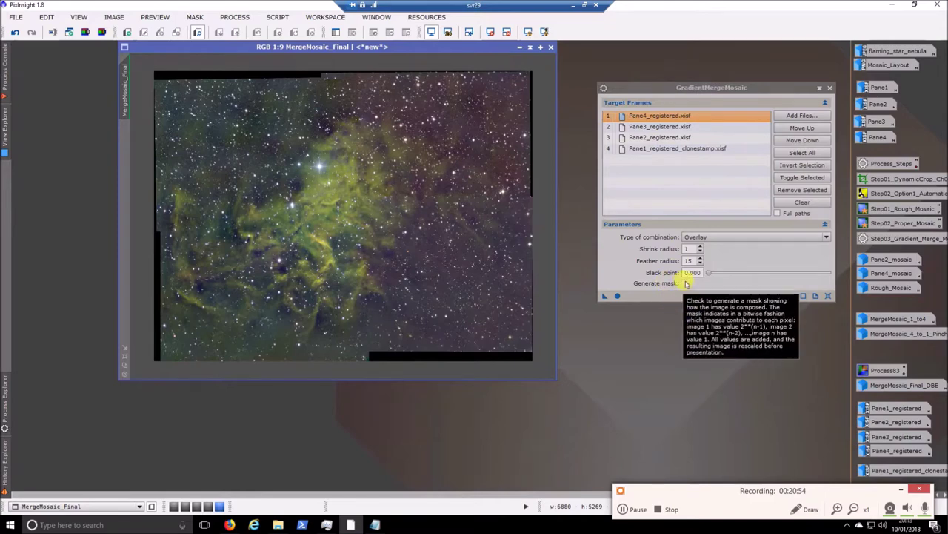
left_click(374, 524)
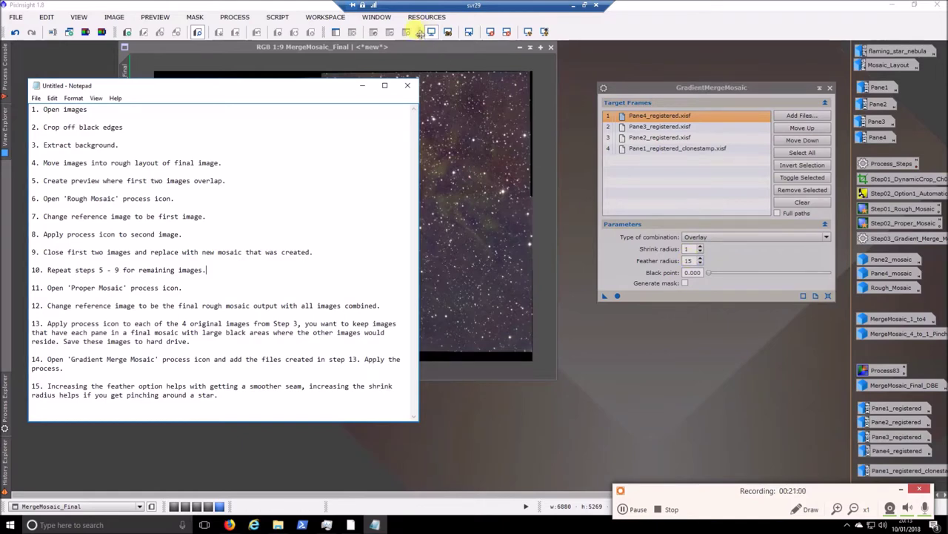
- Bring the MergeMosaic_Final image window in front of Notepad
left_click(411, 63)
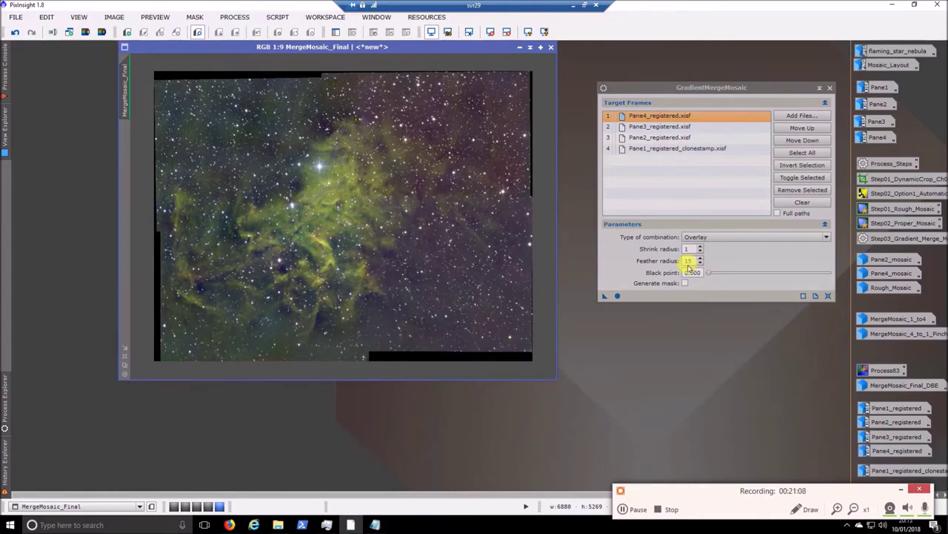
- Bring Firefox forward on its Pete Lawrence Astrophotography tab
left_click(229, 525)
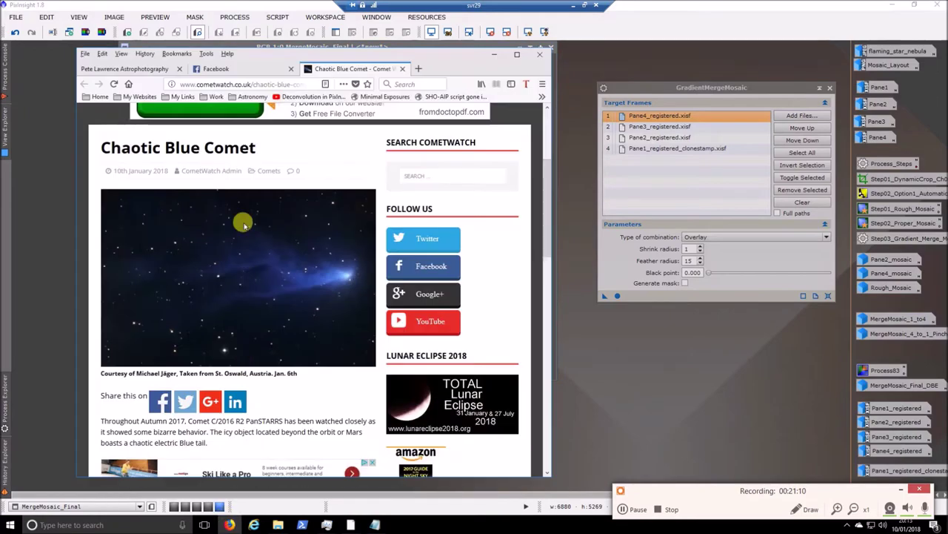
left_click(141, 69)
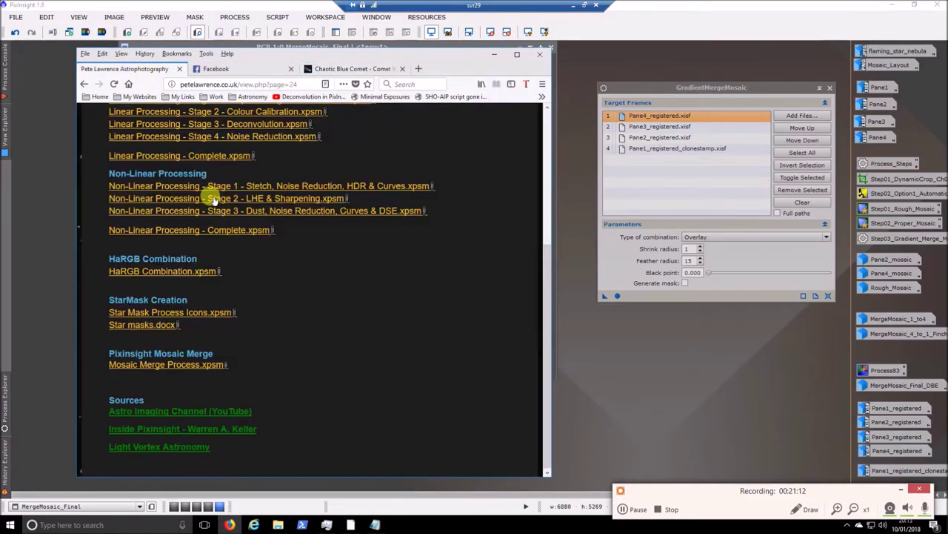
scroll(213, 199, "up", 3)
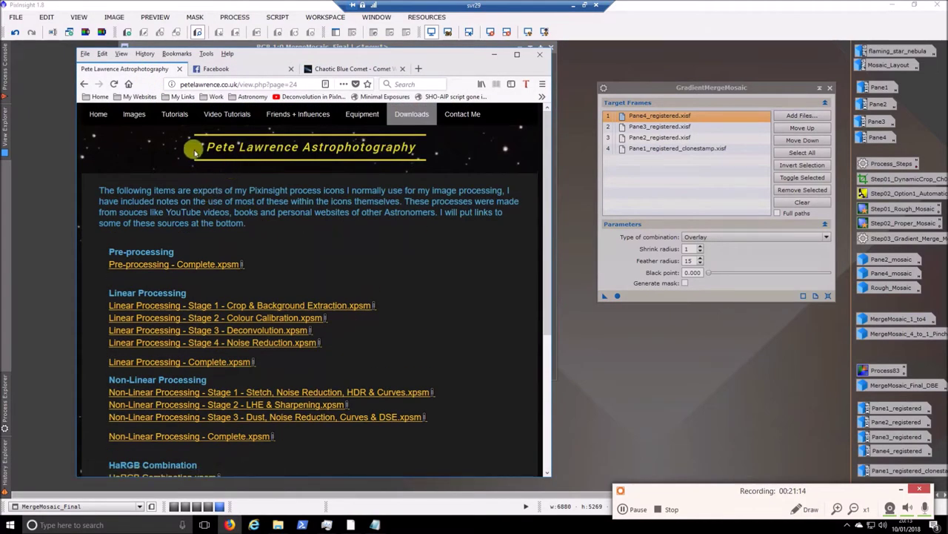
- Open the Andromeda entry in the Galaxies gallery and its full-size image in a new tab
mouse_move(129, 118)
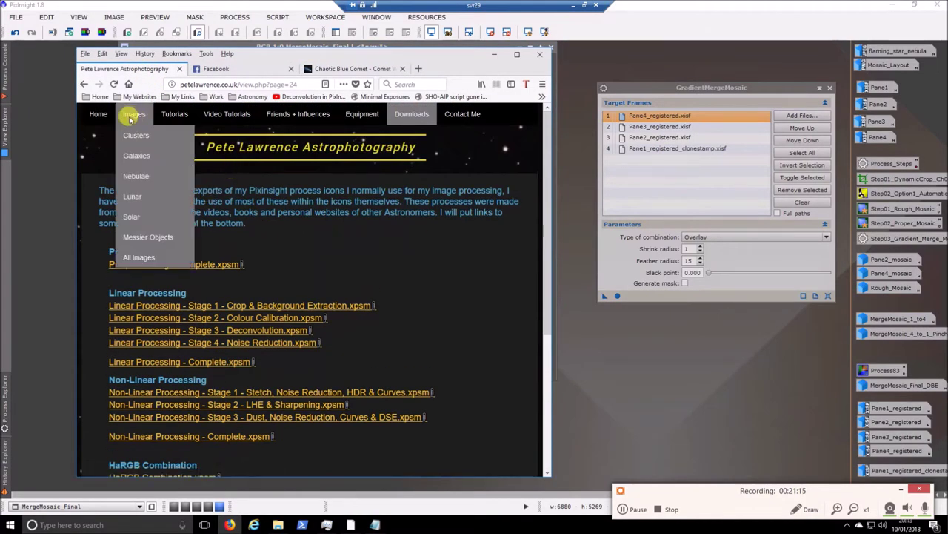
left_click(138, 156)
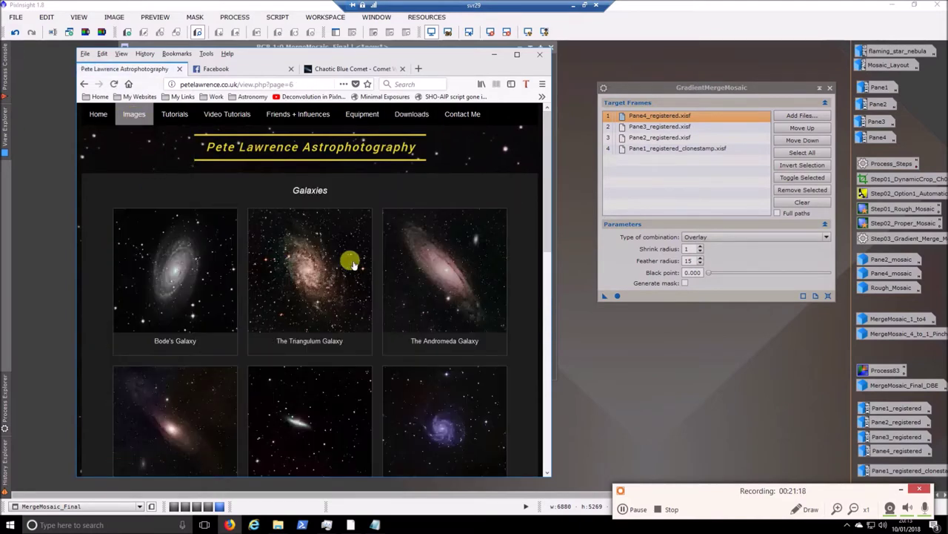
left_click(432, 258)
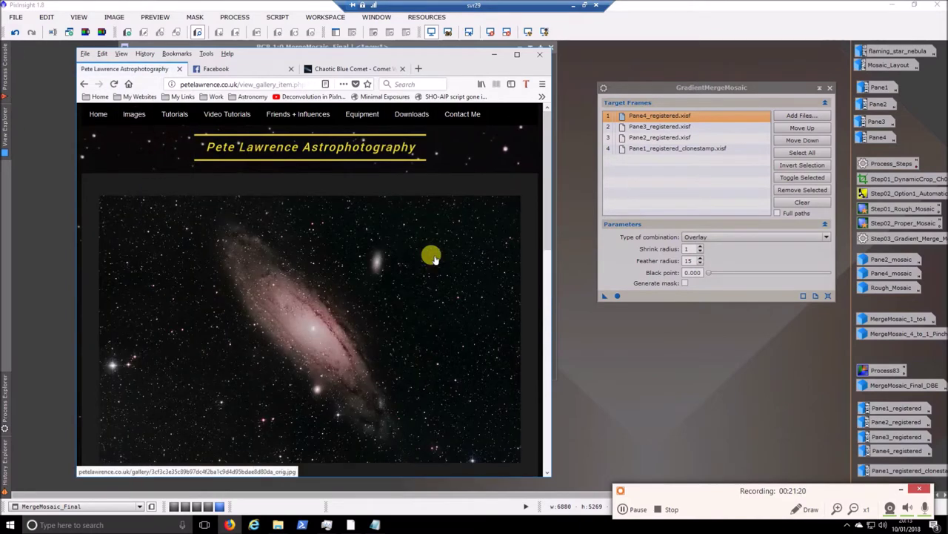
scroll(394, 283, "down", 3)
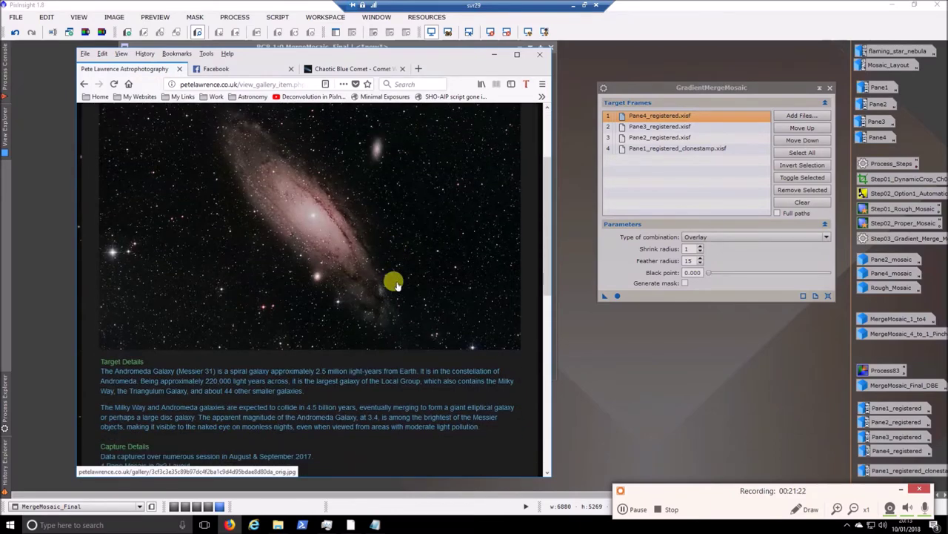
scroll(394, 283, "up", 2)
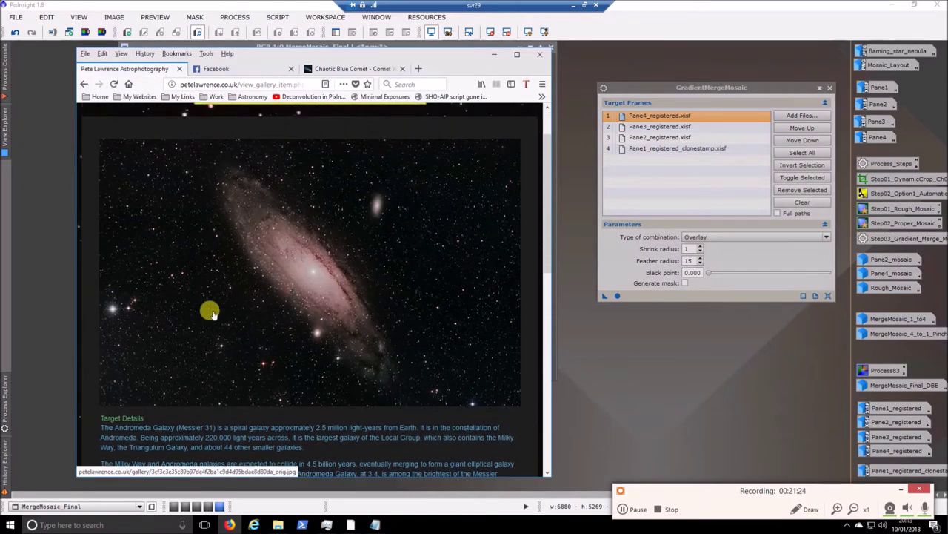
left_click(315, 253)
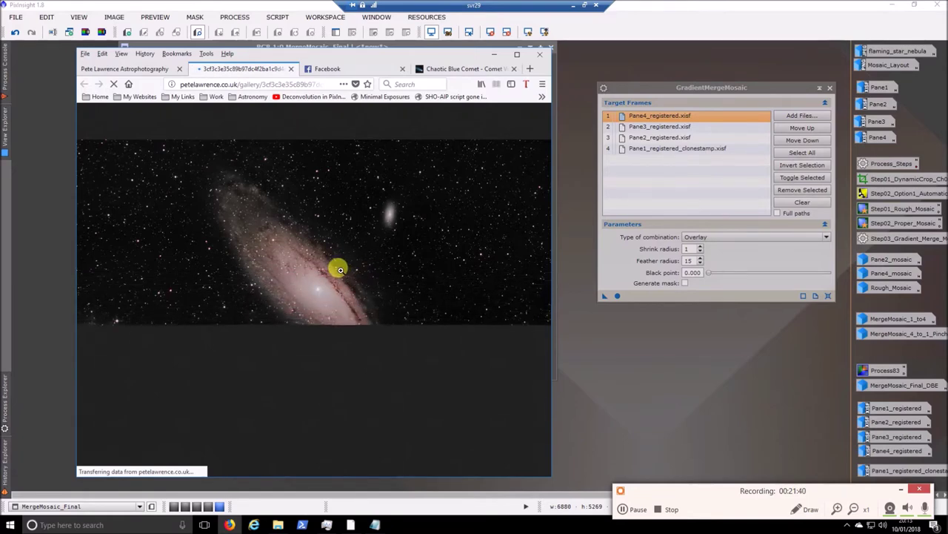
- Toggle the Andromeda photo between full resolution and fit-to-window twice, then minimise Firefox
left_click(340, 270)
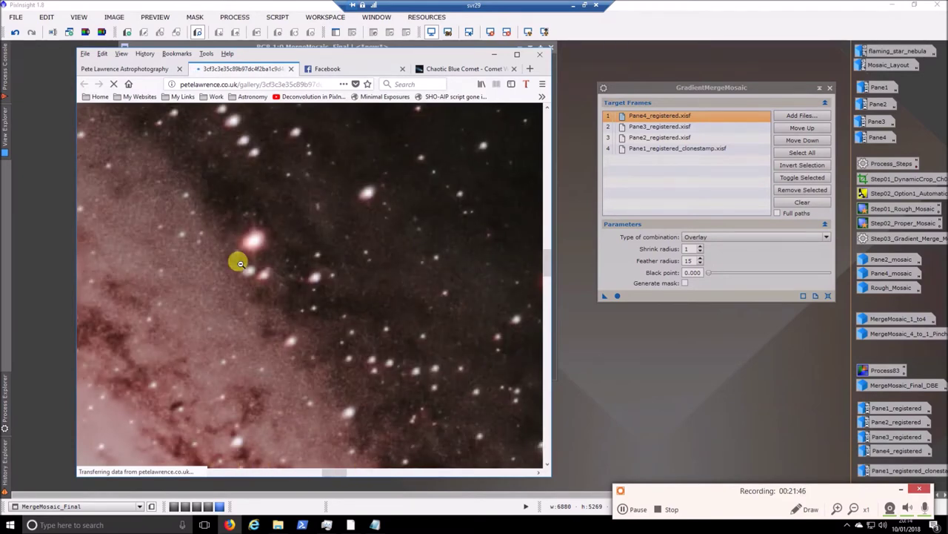
left_click(305, 297)
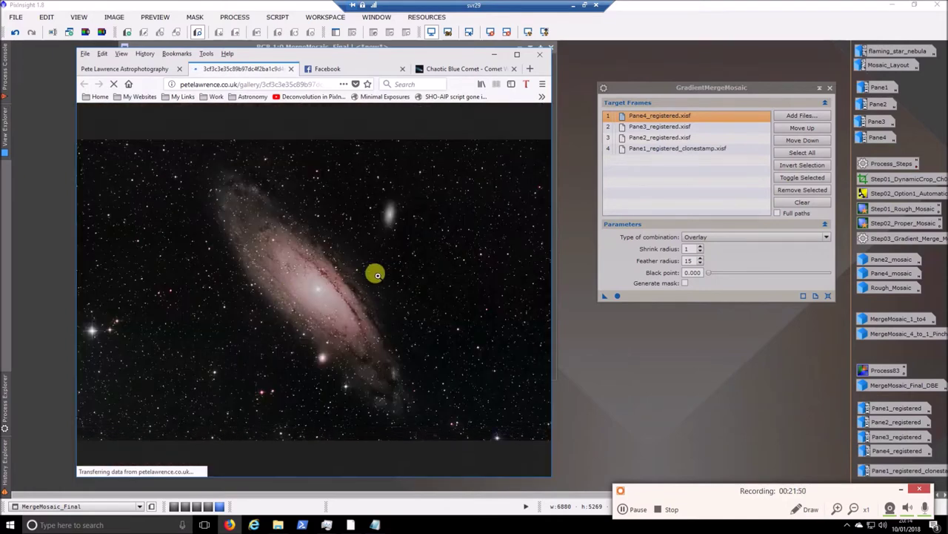
left_click(268, 271)
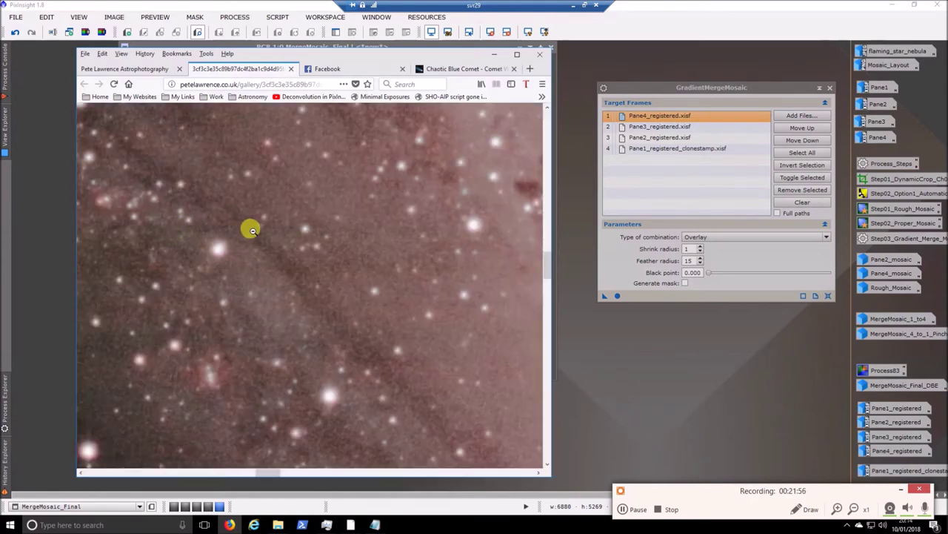
left_click(172, 229)
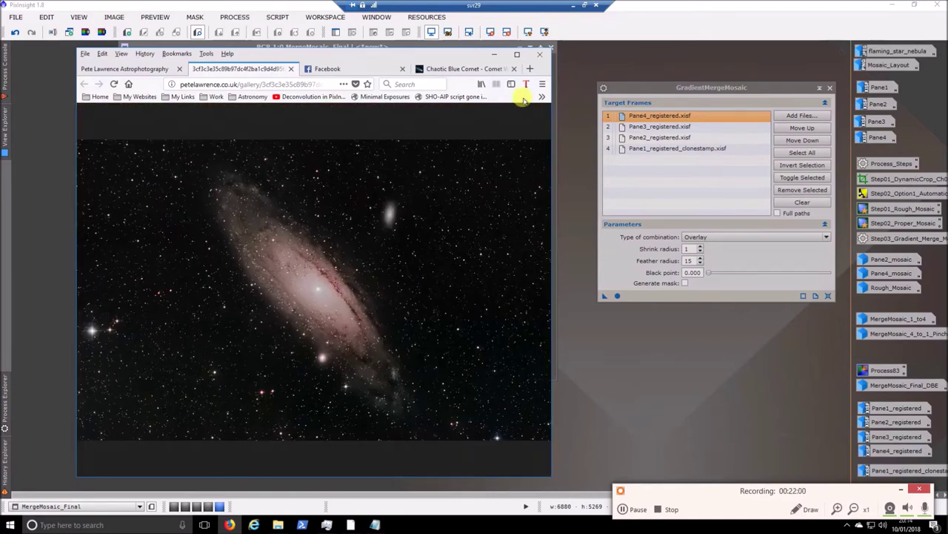
left_click(497, 55)
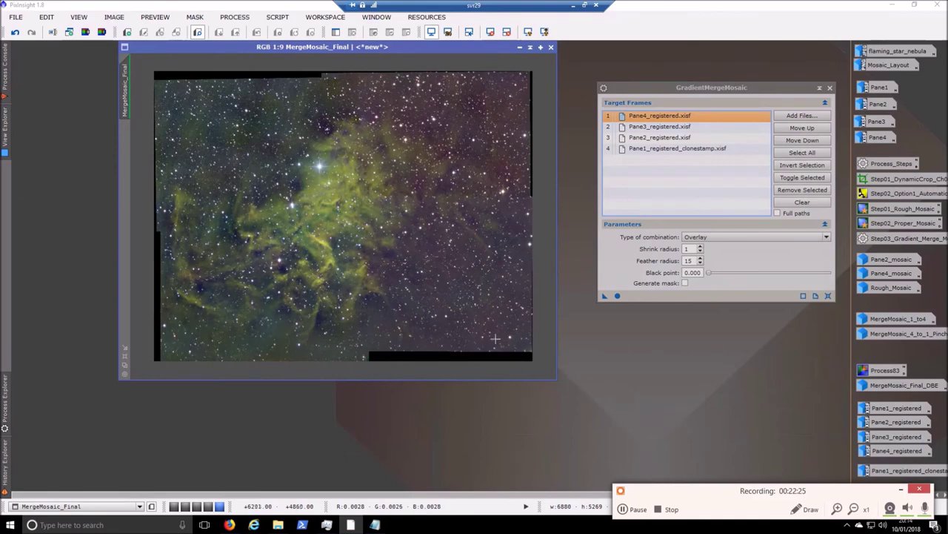
- Switch to the workspace holding Mosaic_Manual_Stretch, zoom it to fit, and move its window right and down
left_click(209, 506)
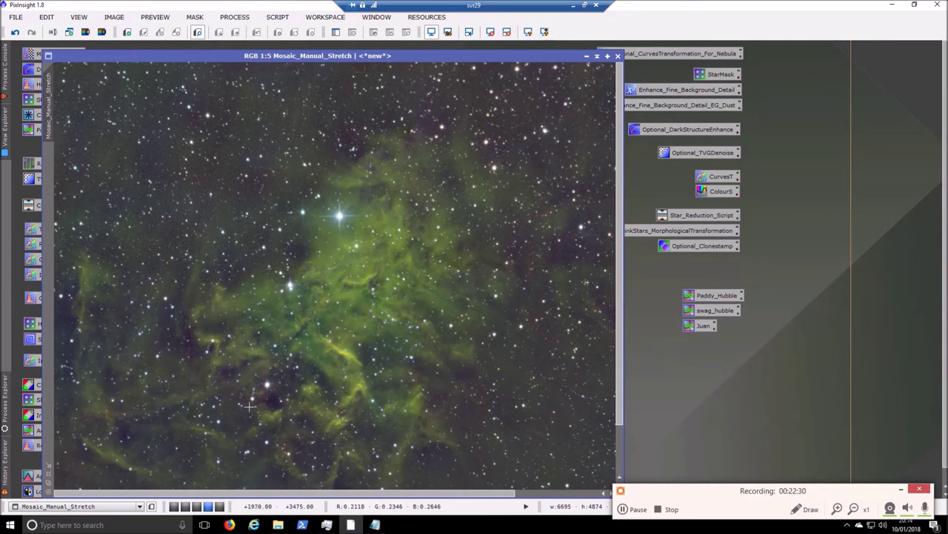
left_click(51, 481)
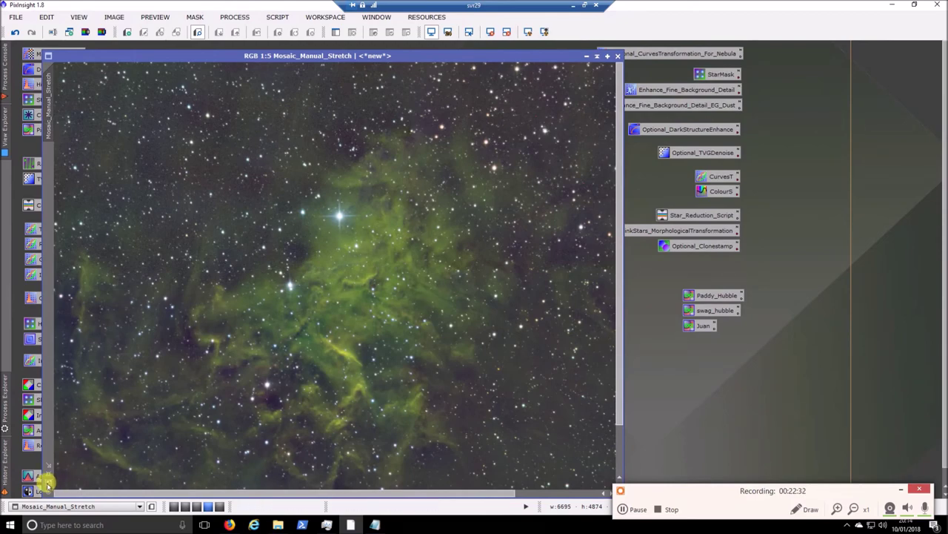
left_click_drag(272, 57, 366, 71)
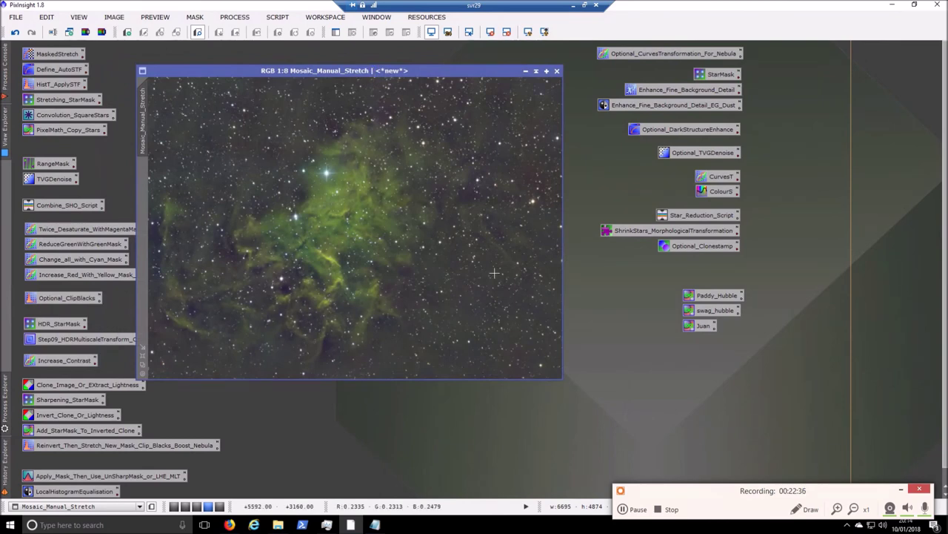